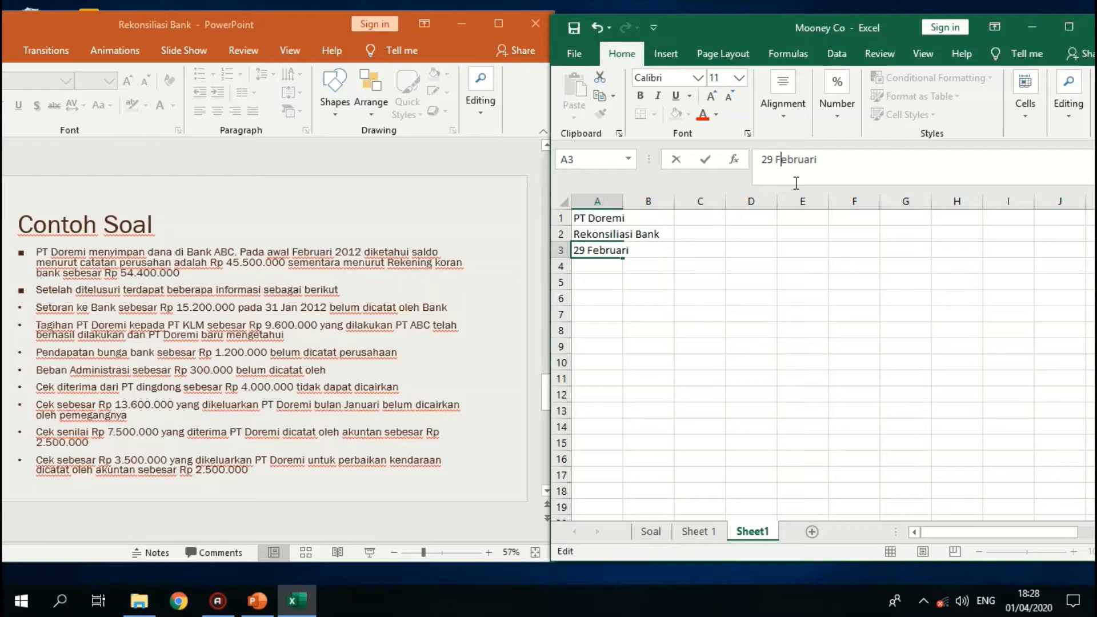
- Complete the date in cell A3 so it reads "29 Februari 2012"
key("End")
type("2012")
key("Return")
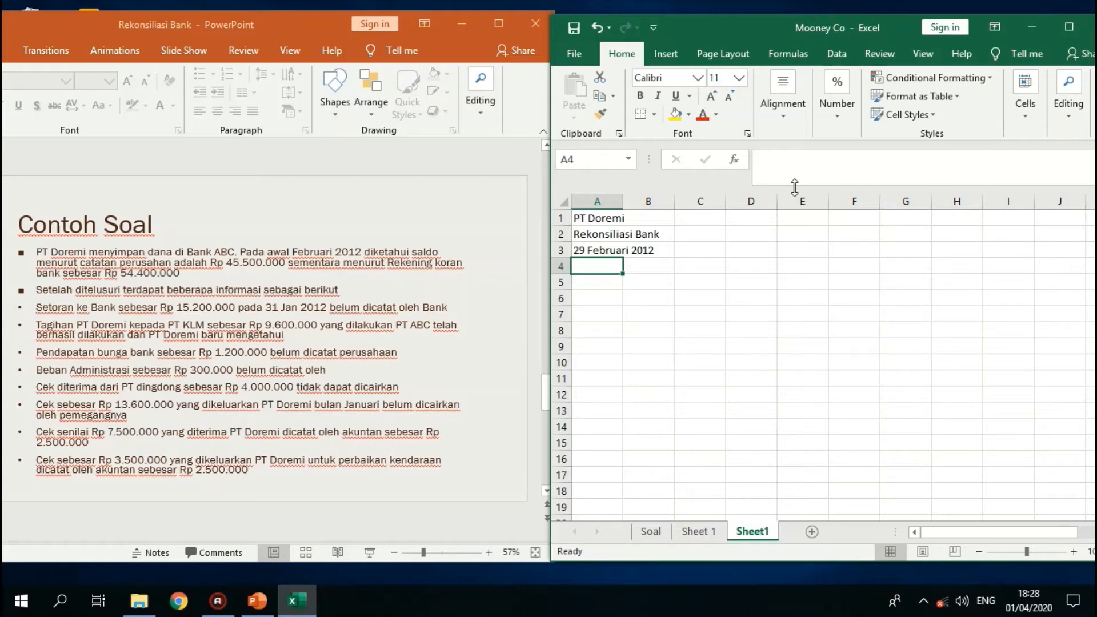
- Enter the label "Saldo kas menurut Bank" in cell A5, leaving row 4 blank
key("Down")
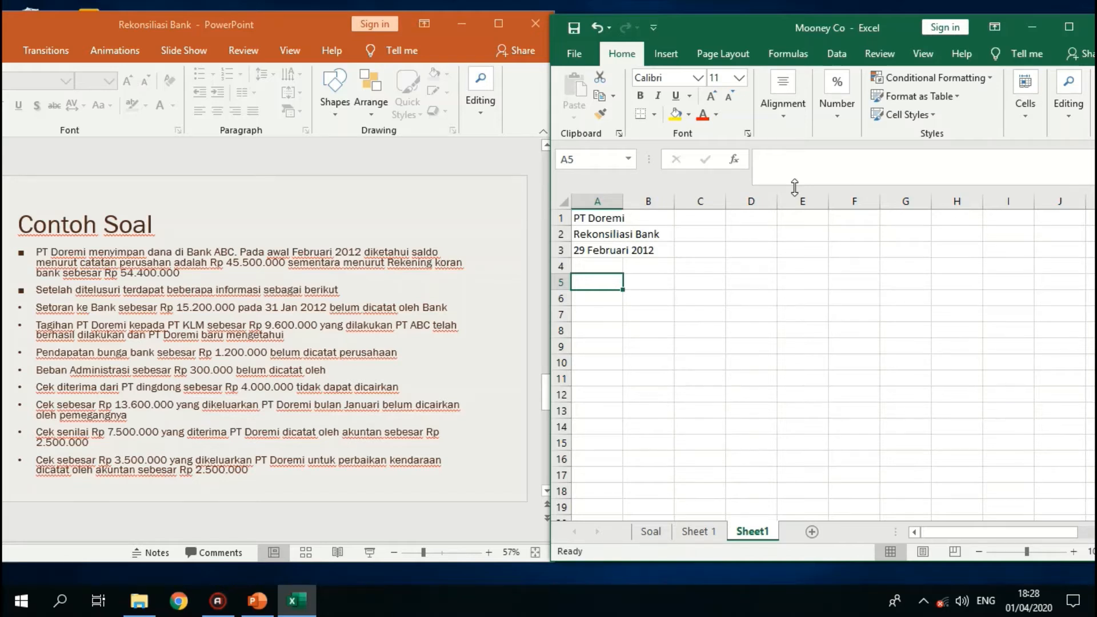
type("S")
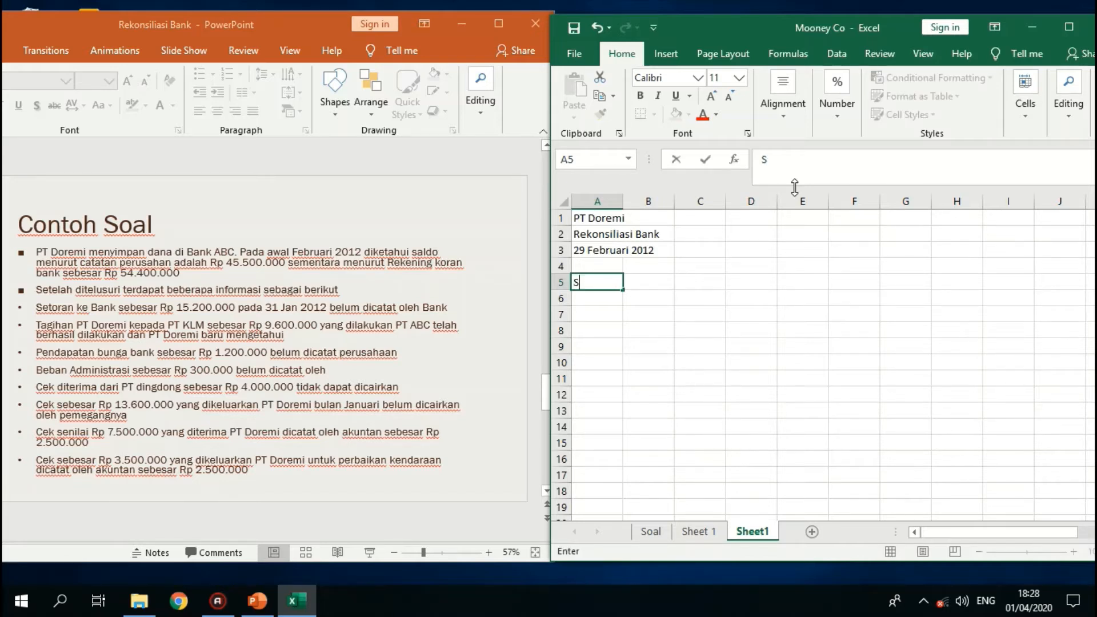
type("aldo kas menr")
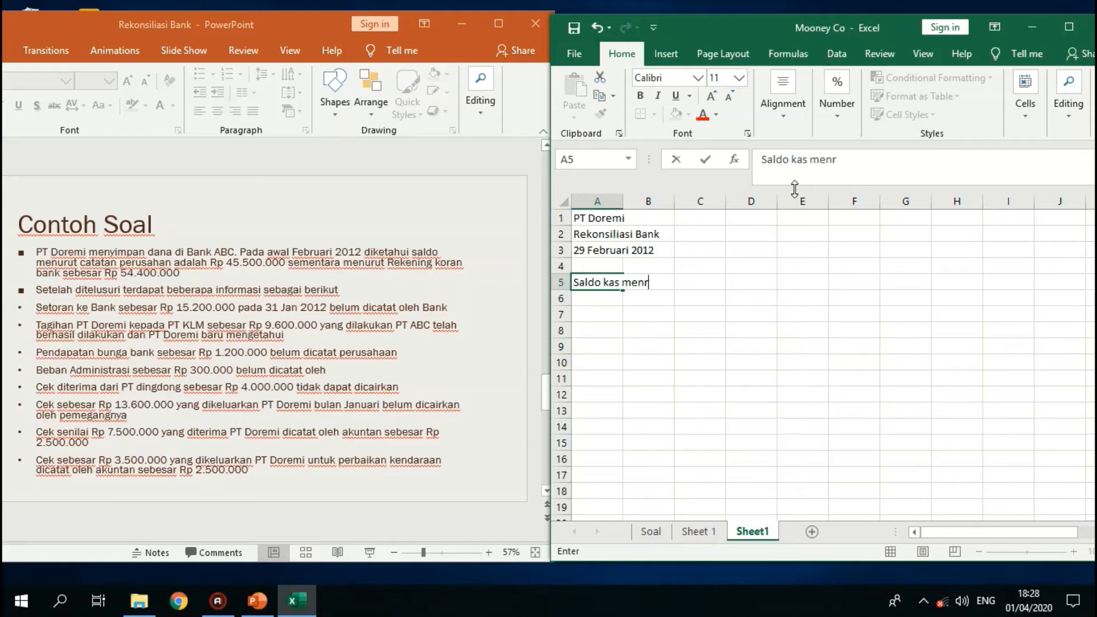
key("BackSpace")
type("urut Bank")
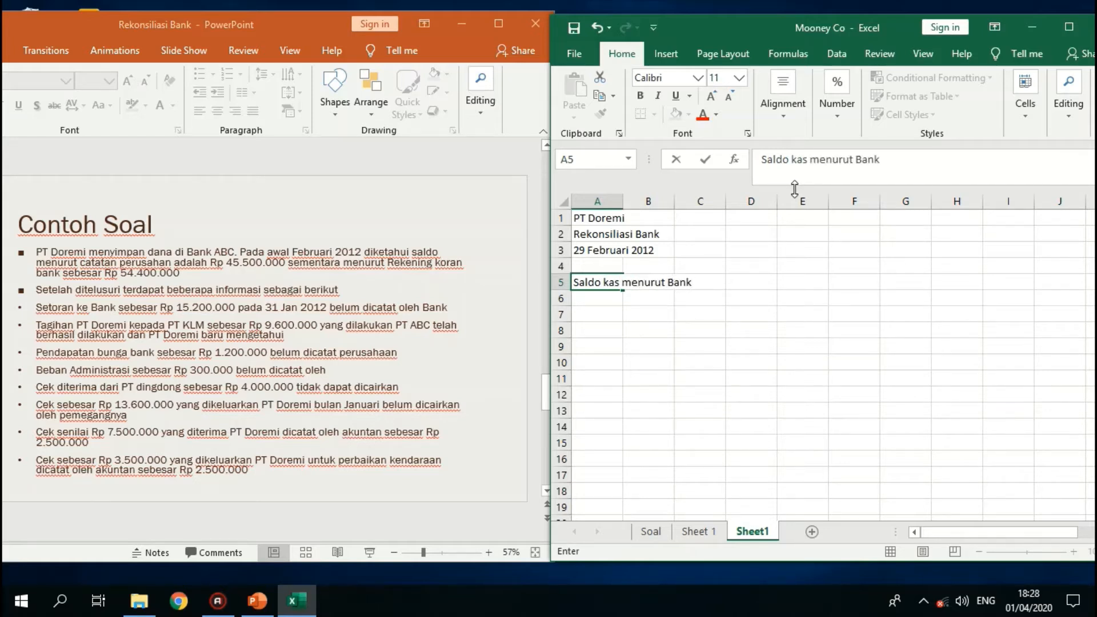
key("Return")
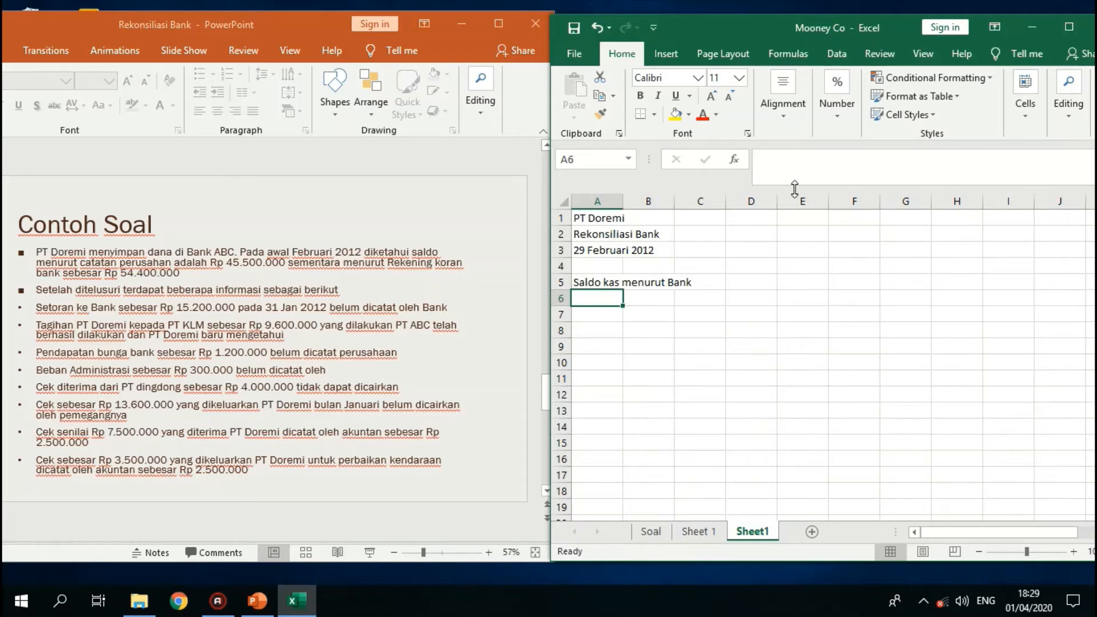
- Enter the labels "Ditambah" in cell A6 and "Dikurangi" in cell A11
type("Ditamba")
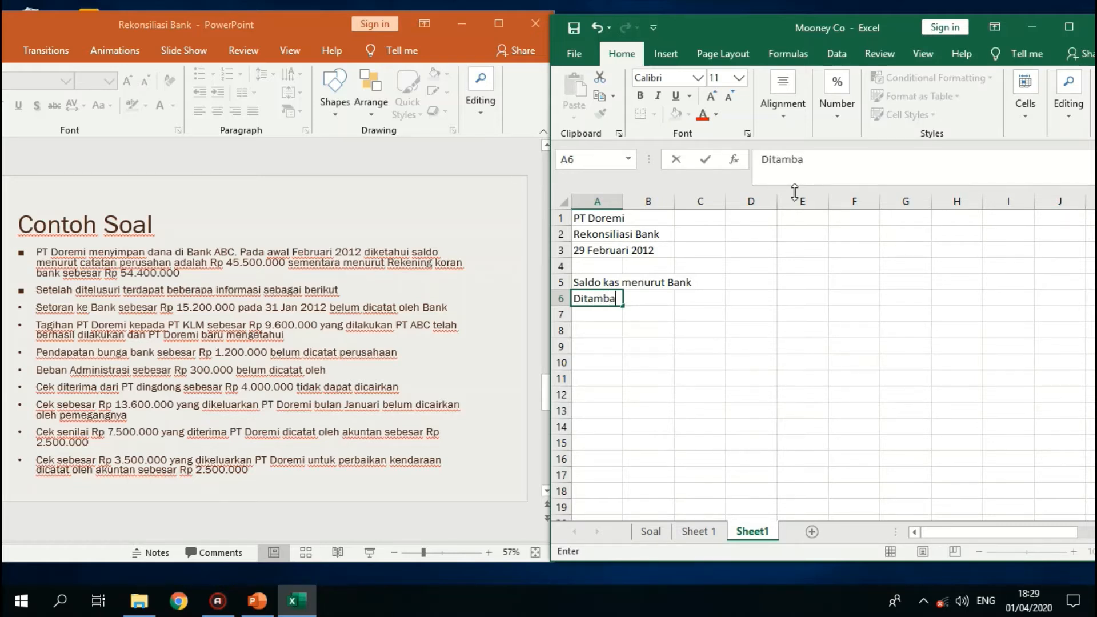
type("h")
key("Return")
key("Down")
key("Down")
key("Down")
key("Down")
key("Down")
key("Down")
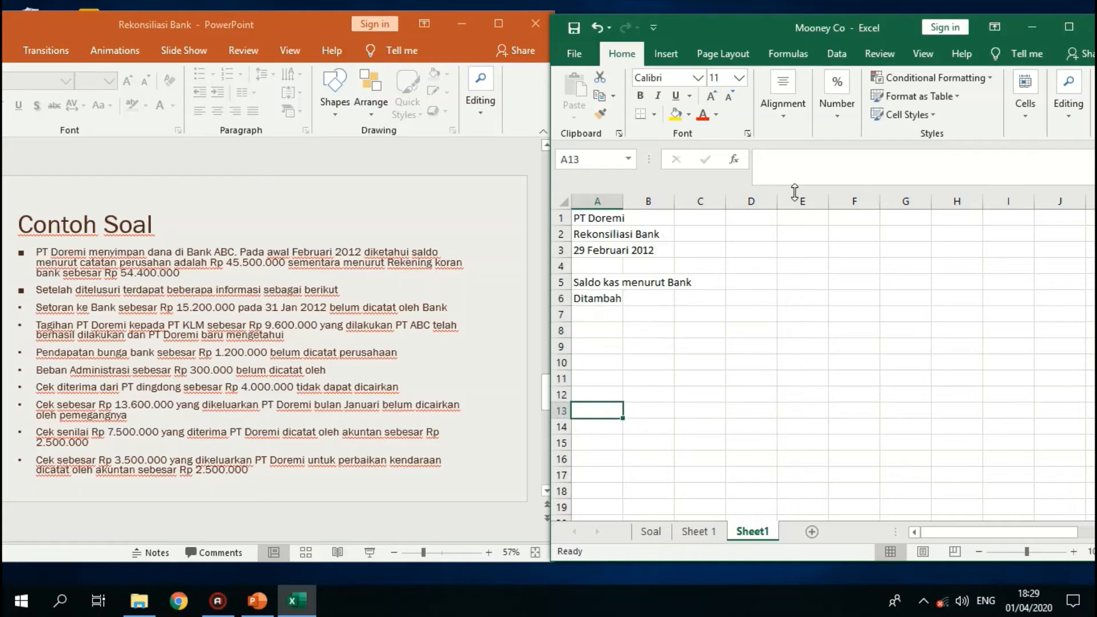
key("Up")
key("Up")
type("Diku")
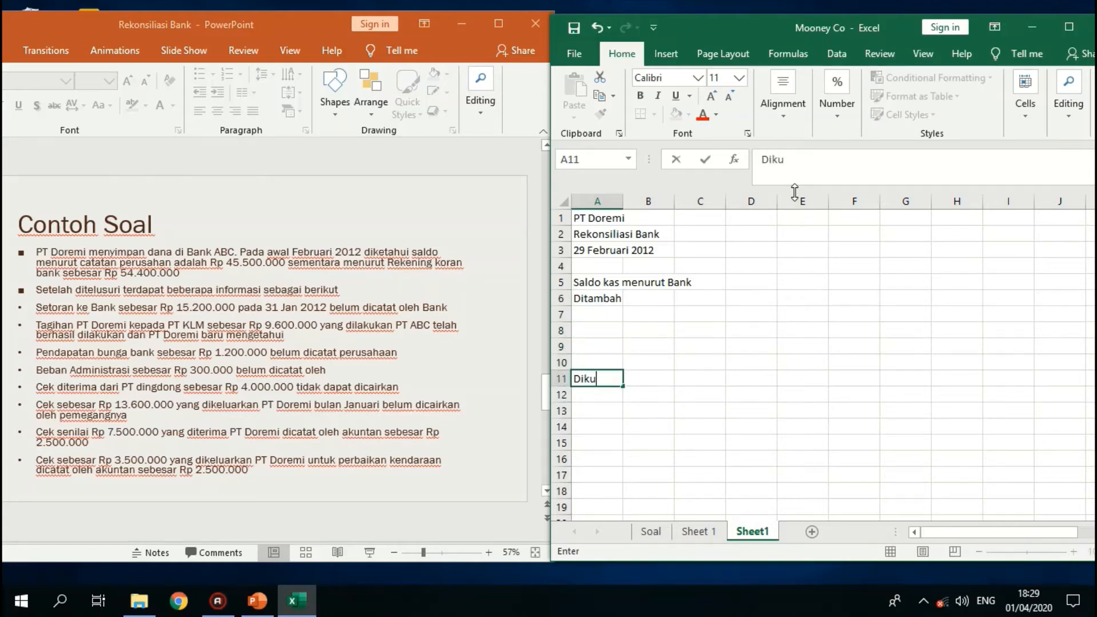
type("rangi")
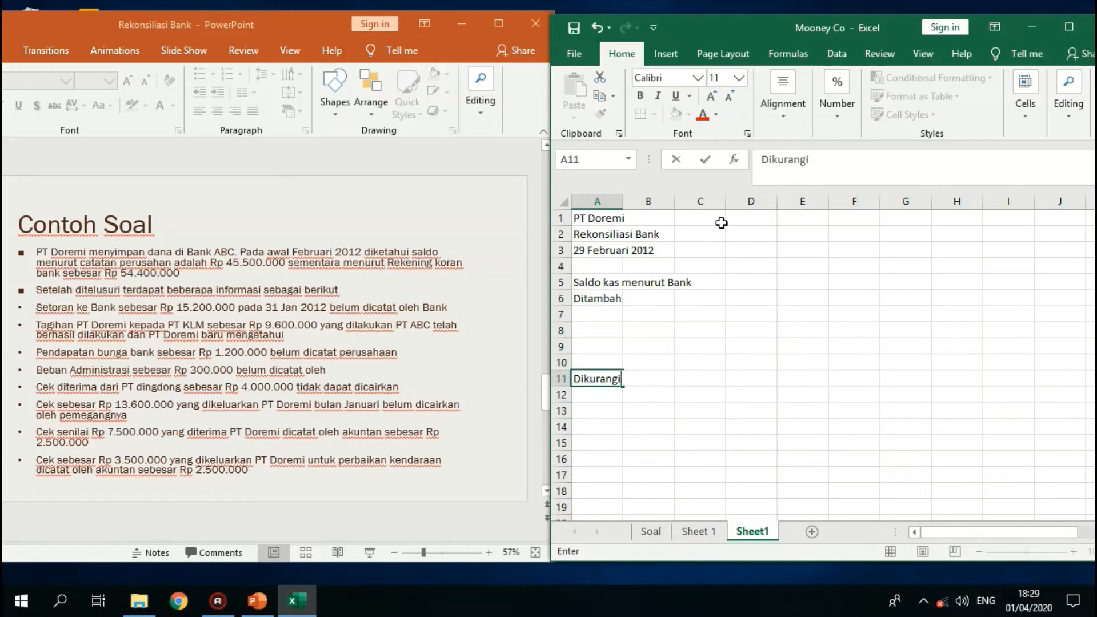
- Narrow column A to about half its width so it serves as an indent for the labels
left_click(606, 201)
left_click_drag(611, 205, 595, 205)
left_click(622, 316)
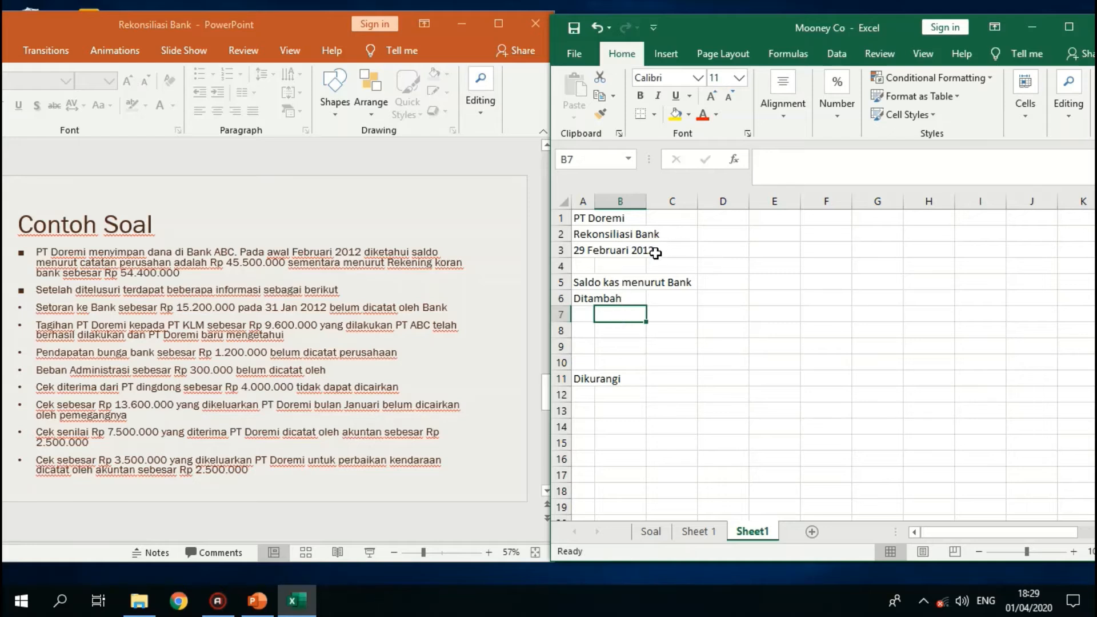
- Copy the label block A5:A11 and paste it starting at cell F5
left_click_drag(585, 283, 587, 378)
key("ctrl+c")
left_click(826, 286)
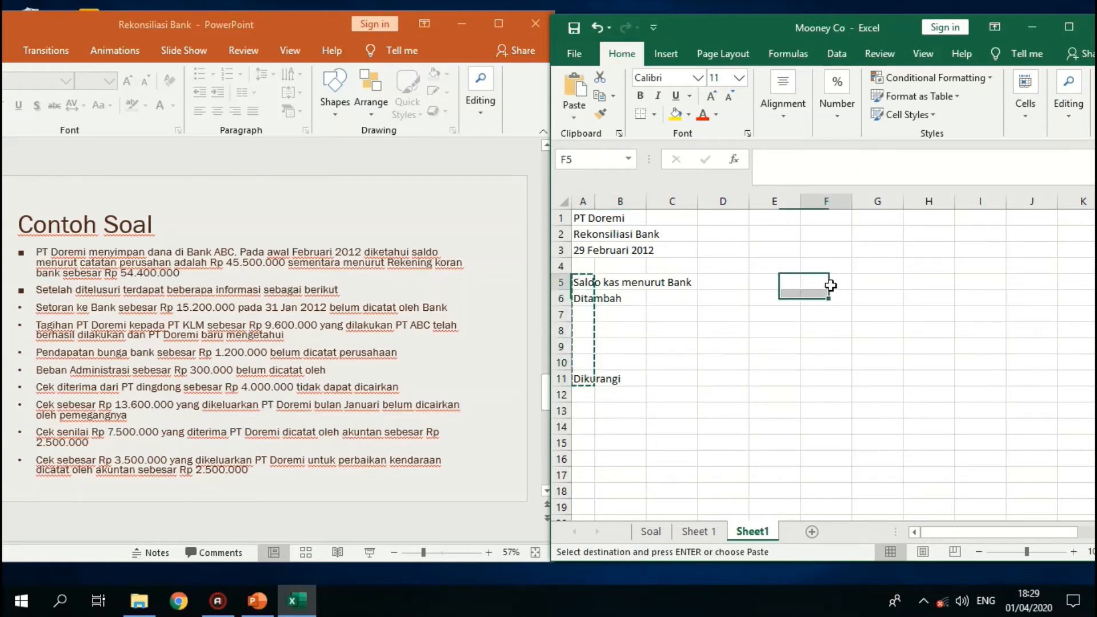
key("ctrl+v")
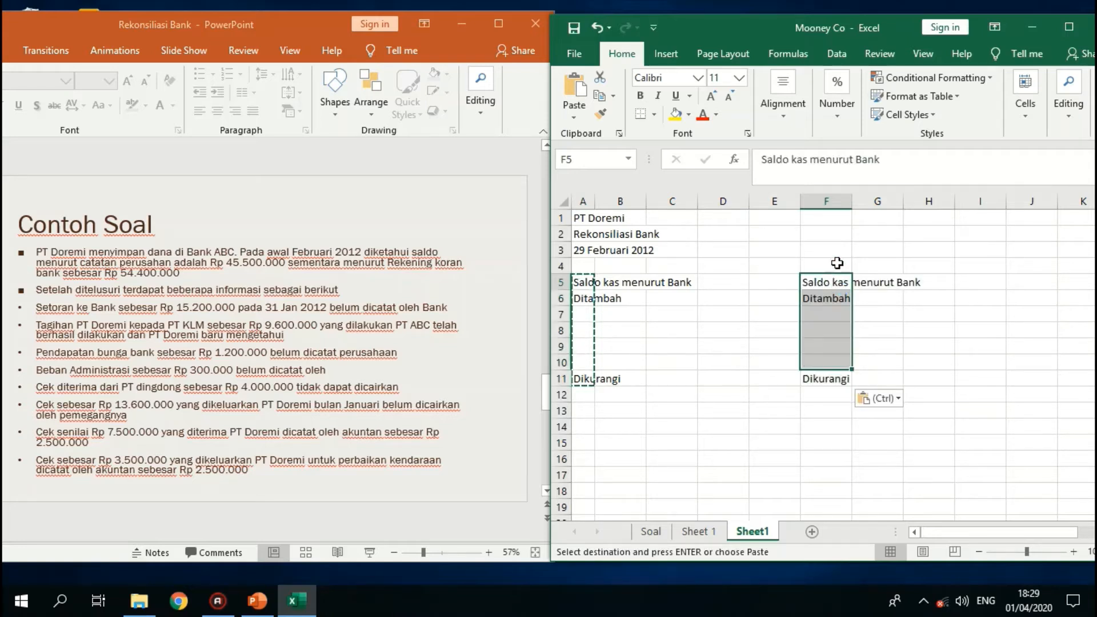
- Change the copied label in cell F5 to "Saldo kas menurut perusahaan"
left_click(903, 167)
key("BackSpace")
key("BackSpace")
key("BackSpace")
key("BackSpace")
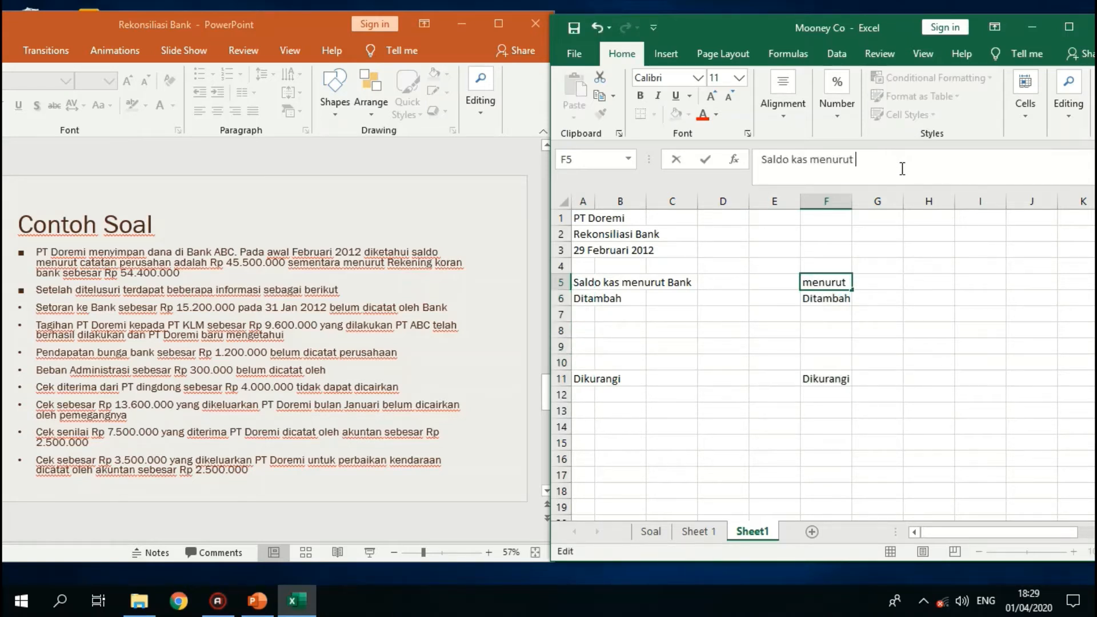
type("perusahaan")
key("Return")
key("Left")
key("Left")
key("Left")
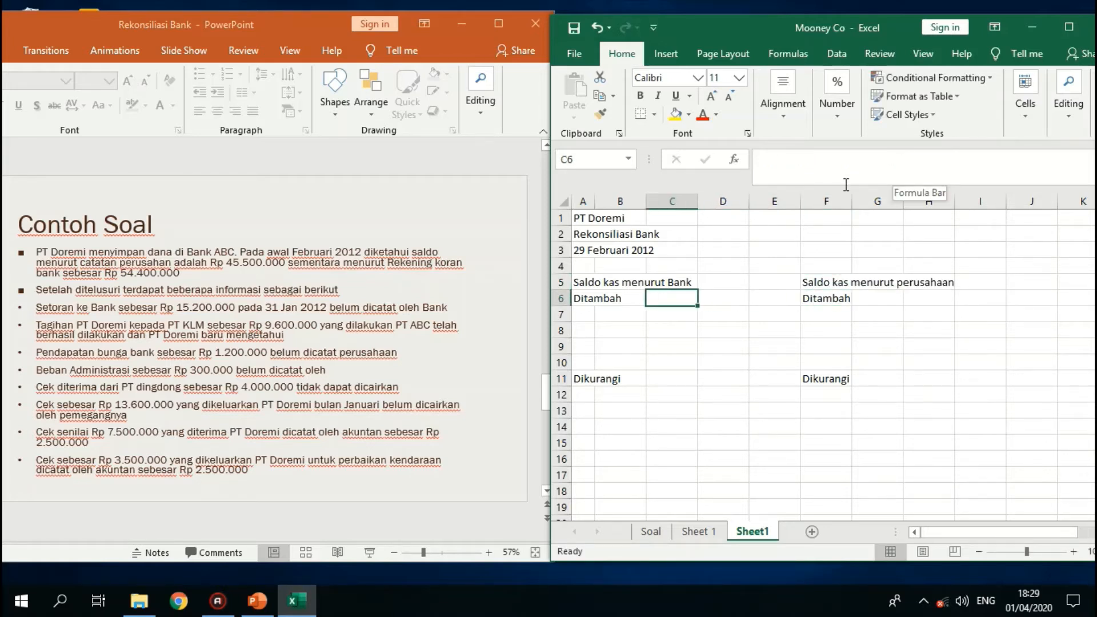
- Narrow column B to about half its width and widen column C
left_click(634, 200)
left_click_drag(646, 200, 712, 202)
left_click(743, 285)
- Insert a new column before column E
left_click(788, 202)
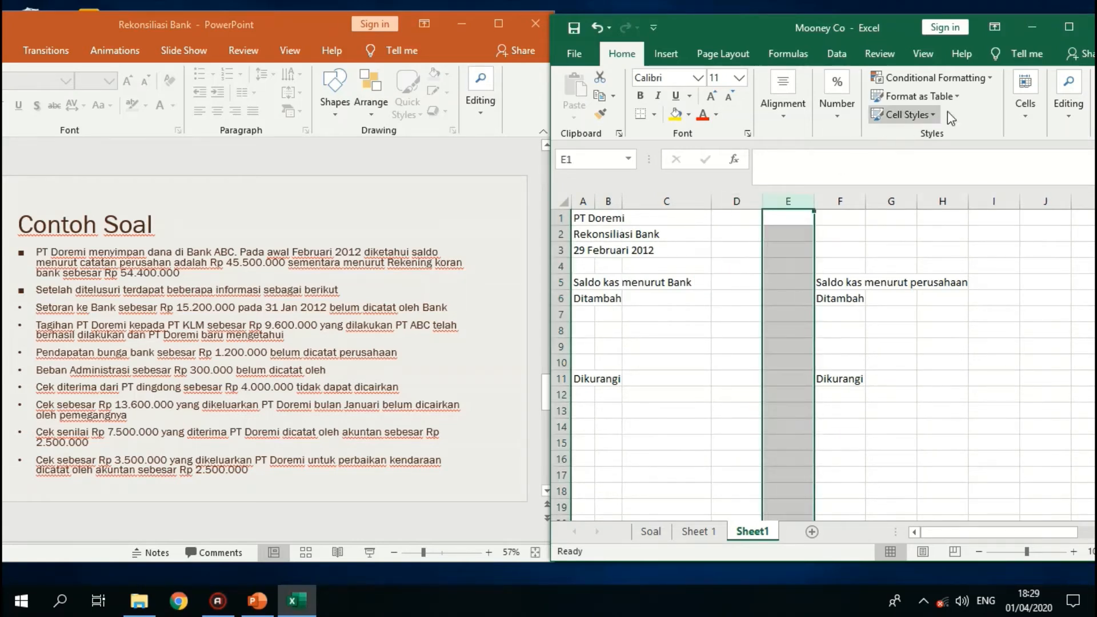
left_click(1024, 121)
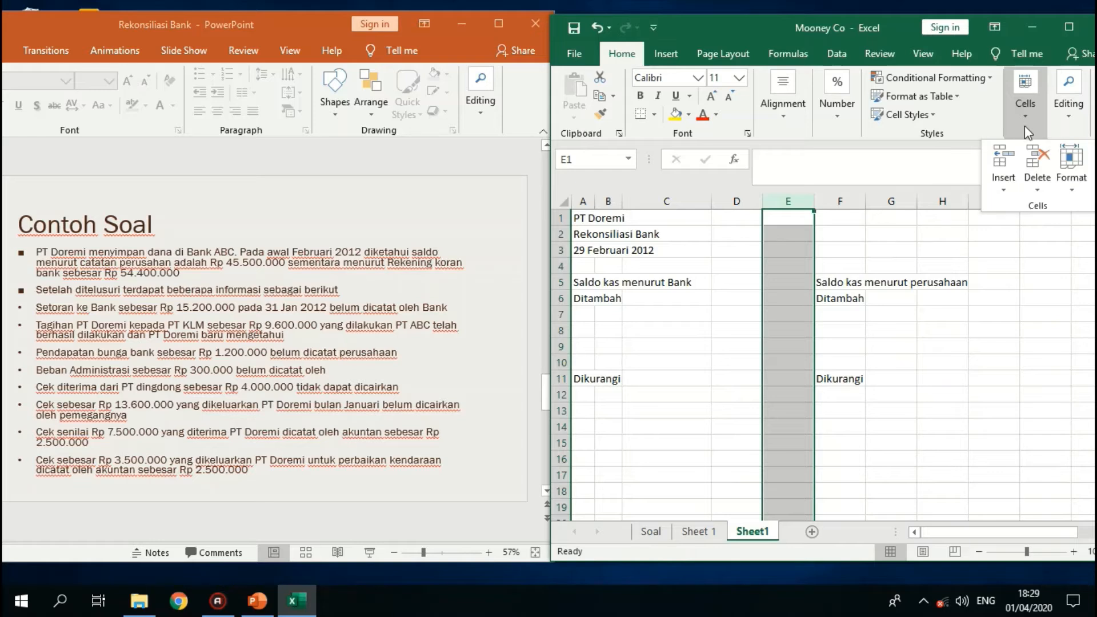
left_click(1003, 160)
- Enter the bank balance 54400000 in cell E5
left_click(779, 280)
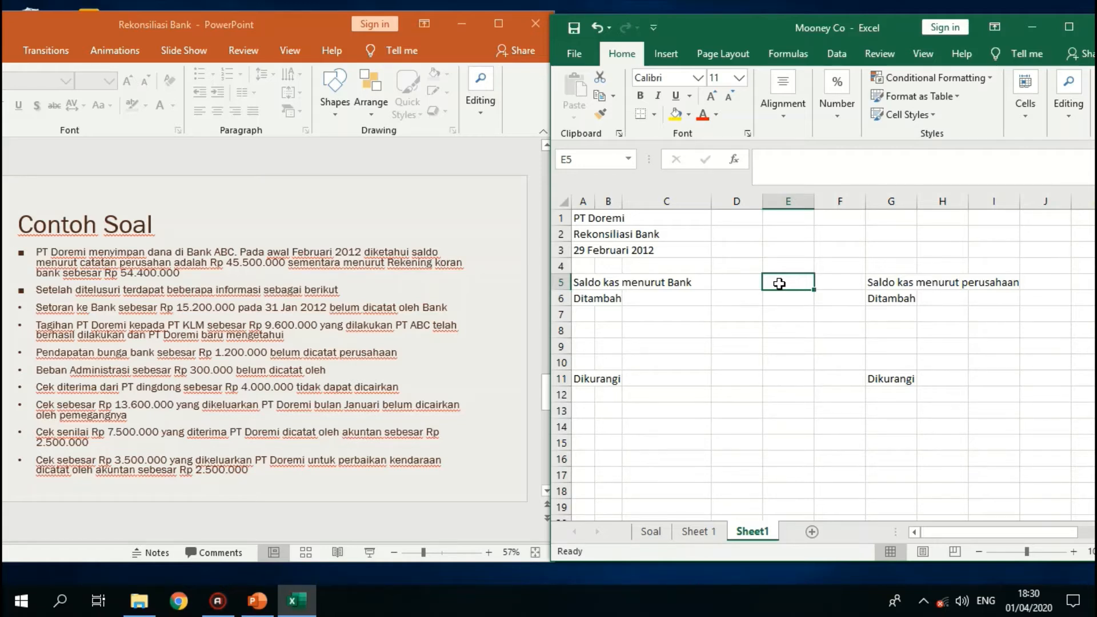
type("54")
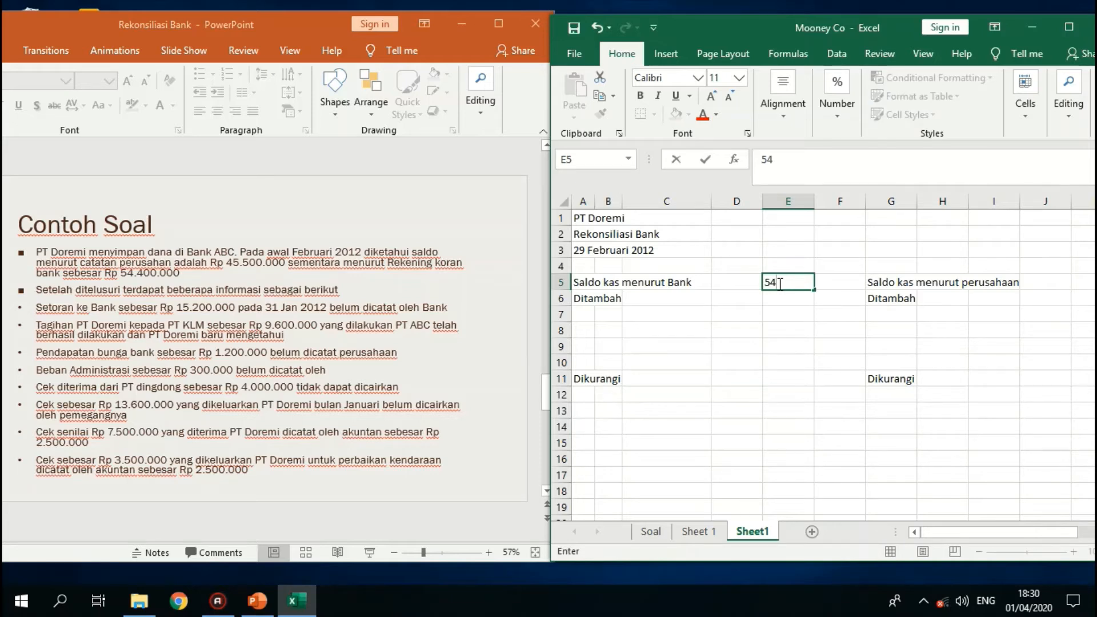
type("400000")
key("Return")
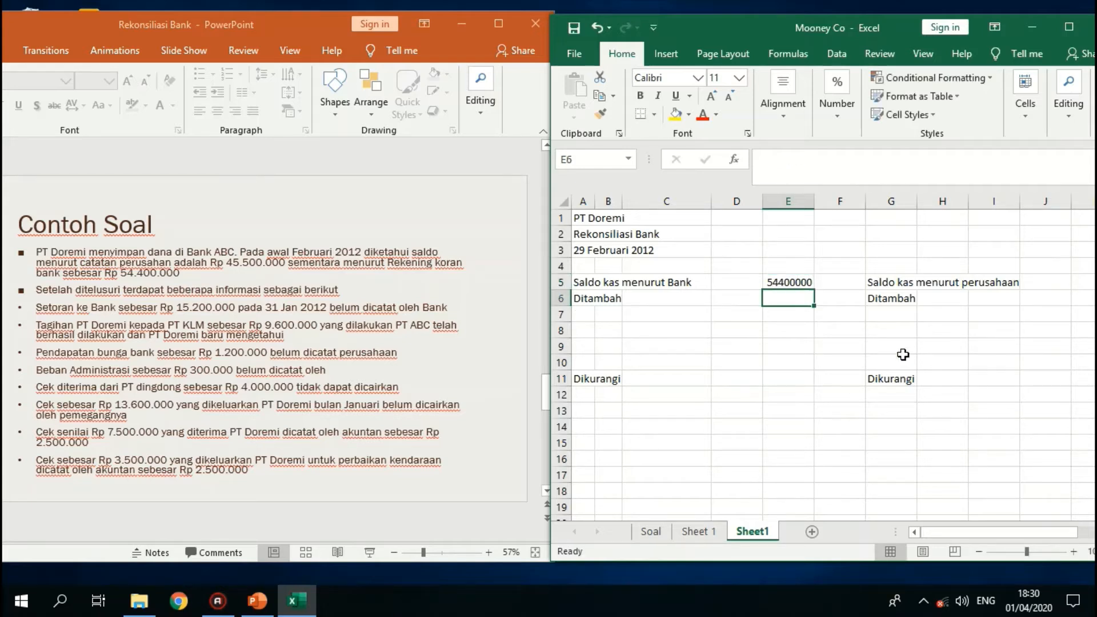
- Narrow column G to about half its width and widen column I
left_click(896, 201)
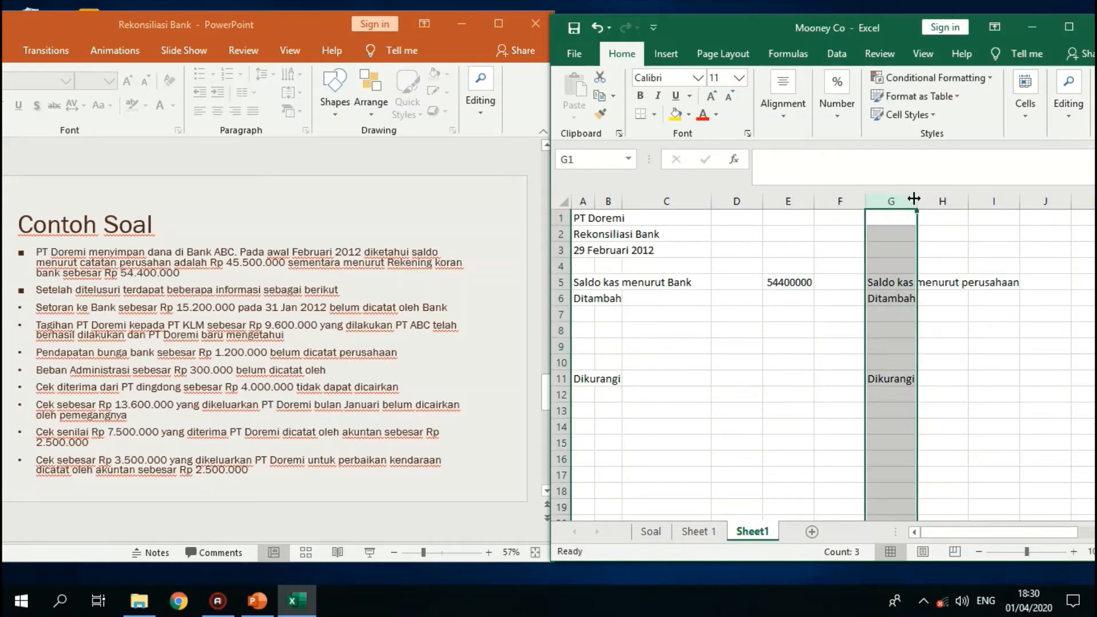
left_click_drag(916, 201, 890, 204)
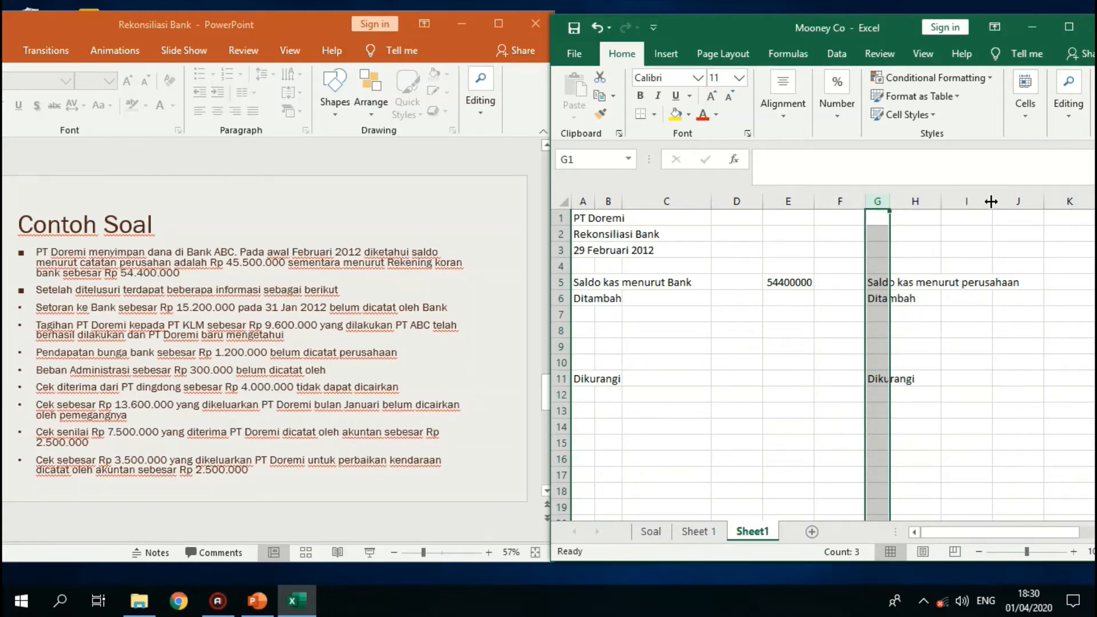
left_click_drag(993, 202, 1026, 202)
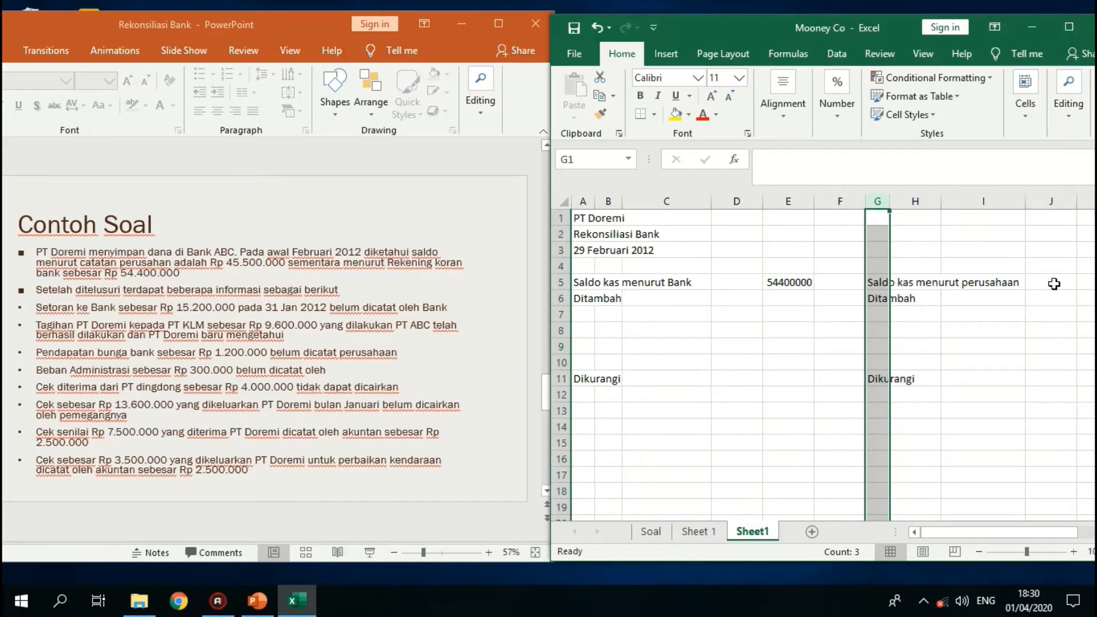
- Enter the company's cash balance 45500000 in cell J5
left_click(1053, 284)
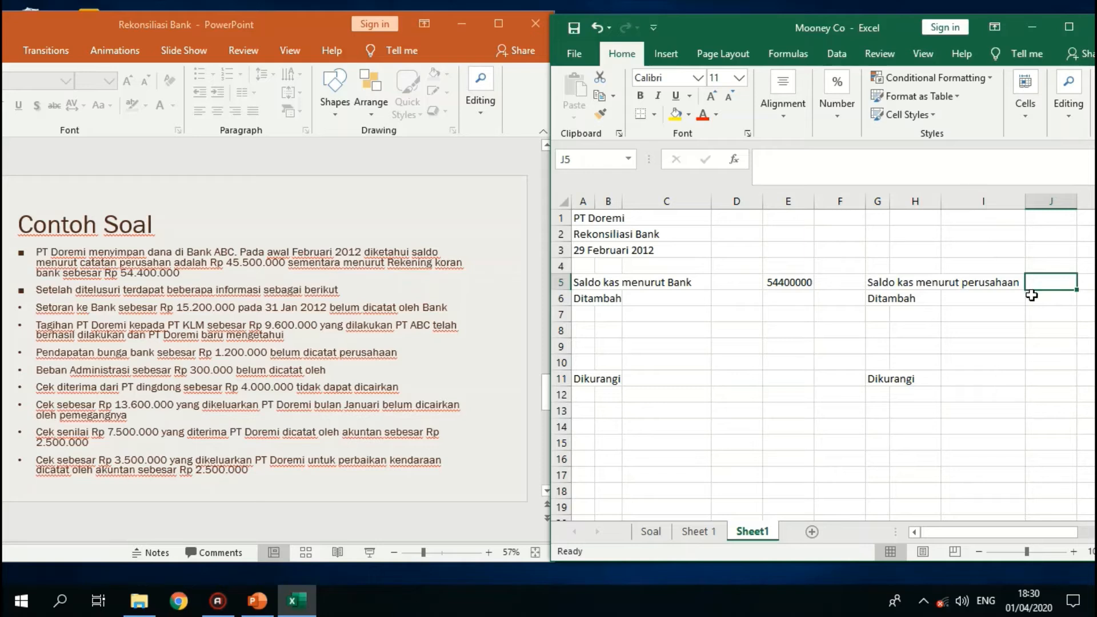
type("45500000")
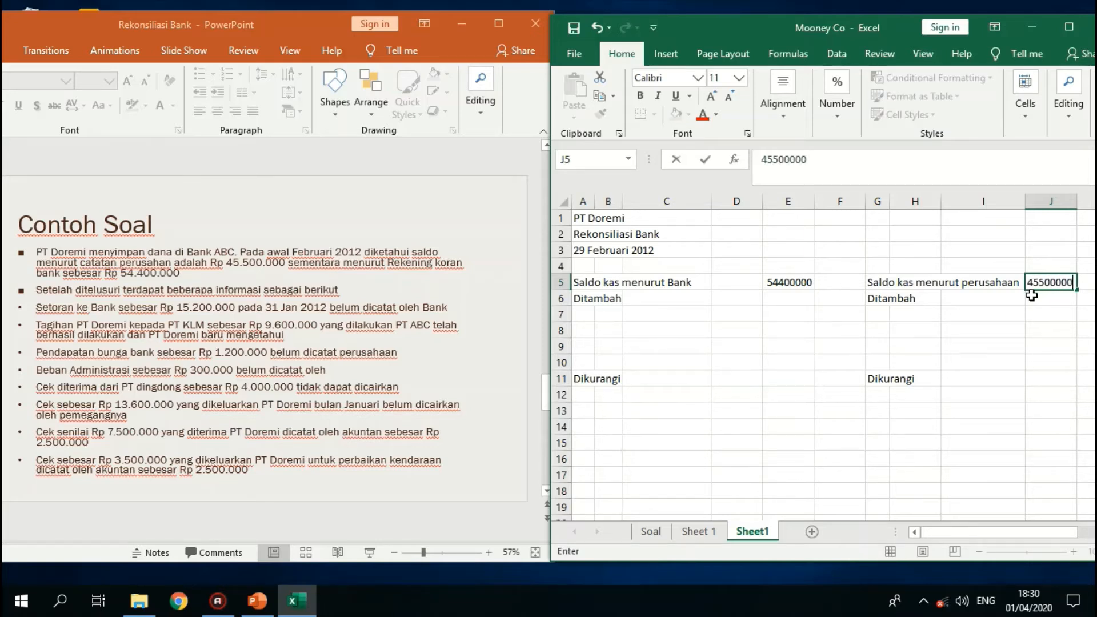
key("Return")
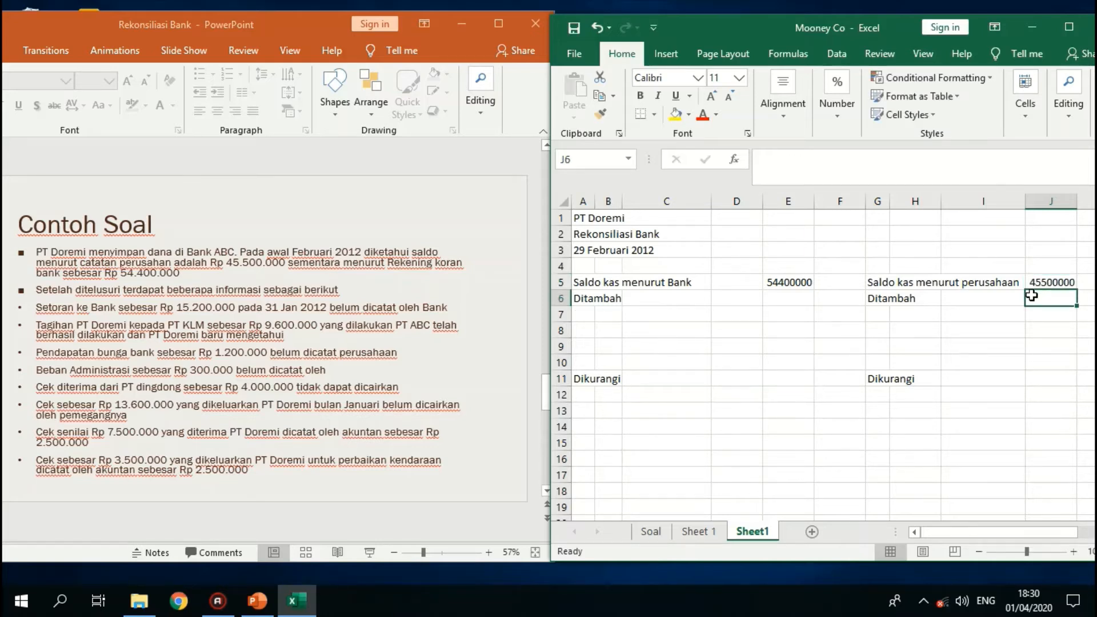
- Format columns C to E and I to J as Accounting with the Rp symbol and no decimal places
left_click(779, 199)
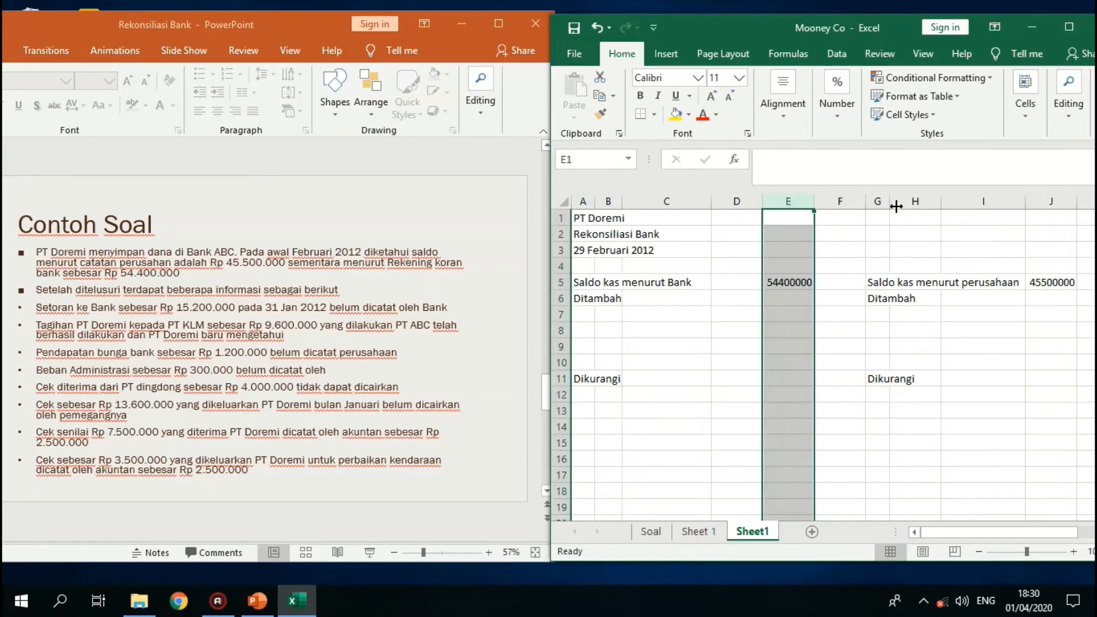
left_click_drag(709, 201, 773, 206)
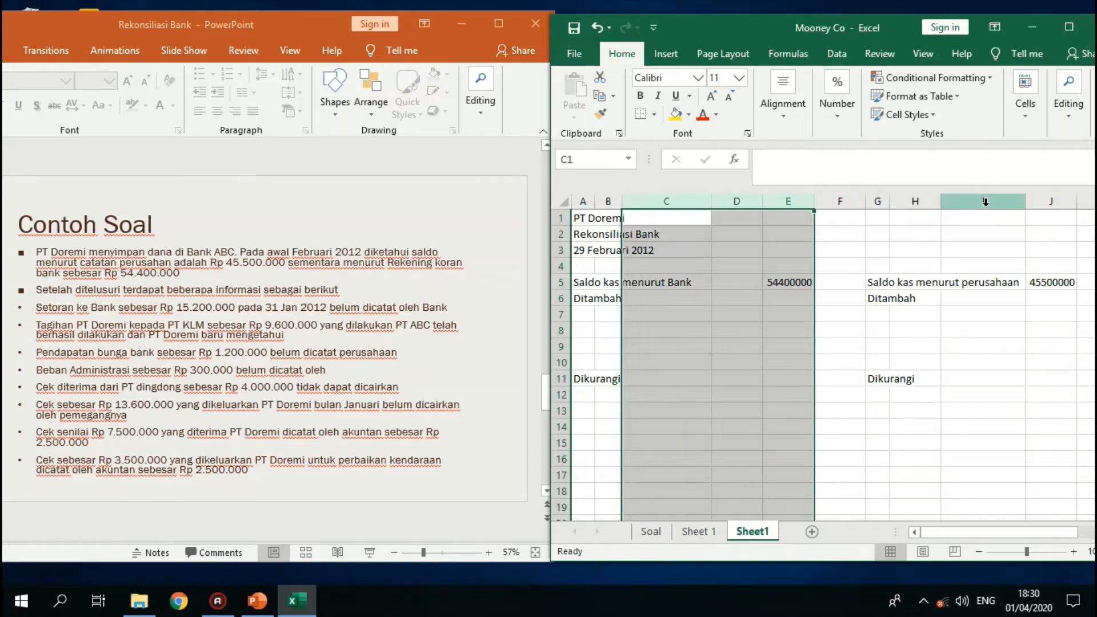
left_click_drag(983, 201, 1051, 202)
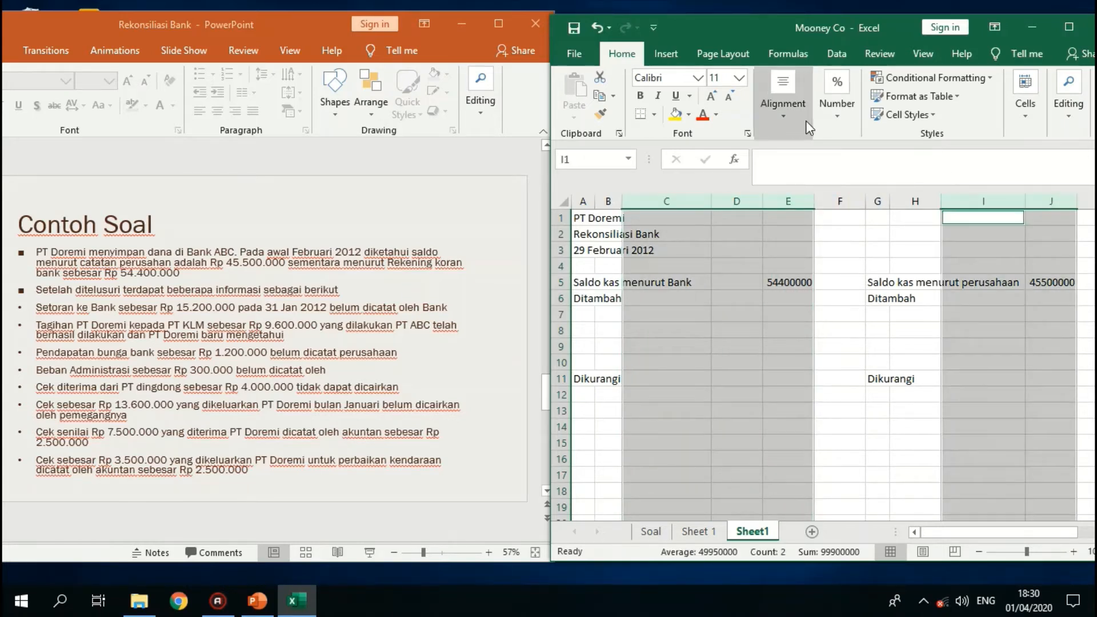
left_click(838, 124)
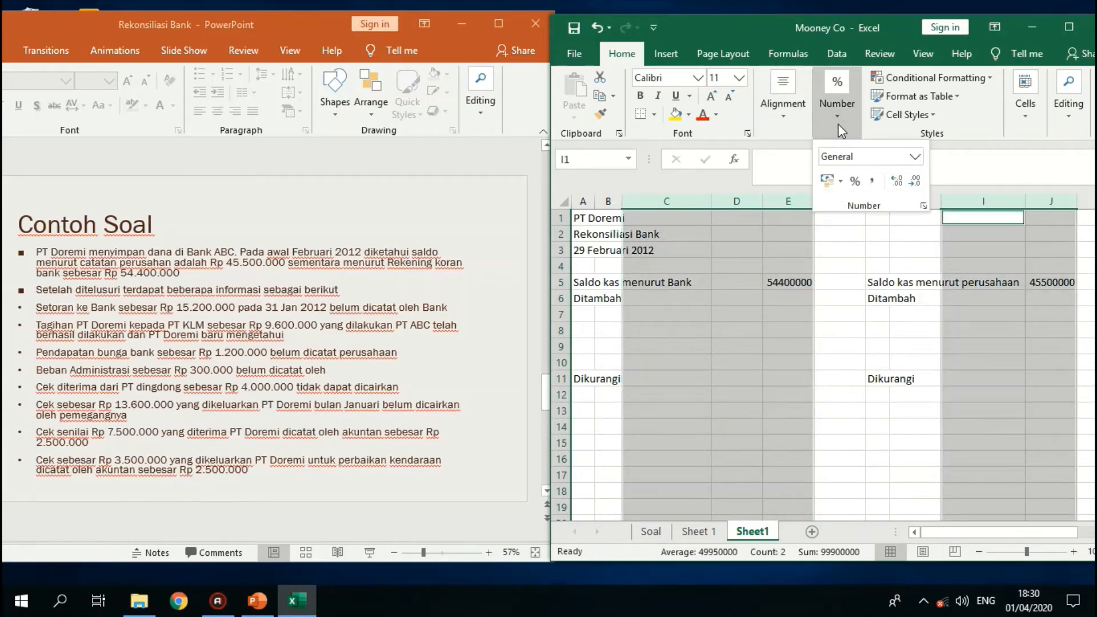
left_click(841, 181)
left_click(855, 204)
left_click(901, 184)
left_click(916, 181)
left_click(917, 181)
left_click(916, 180)
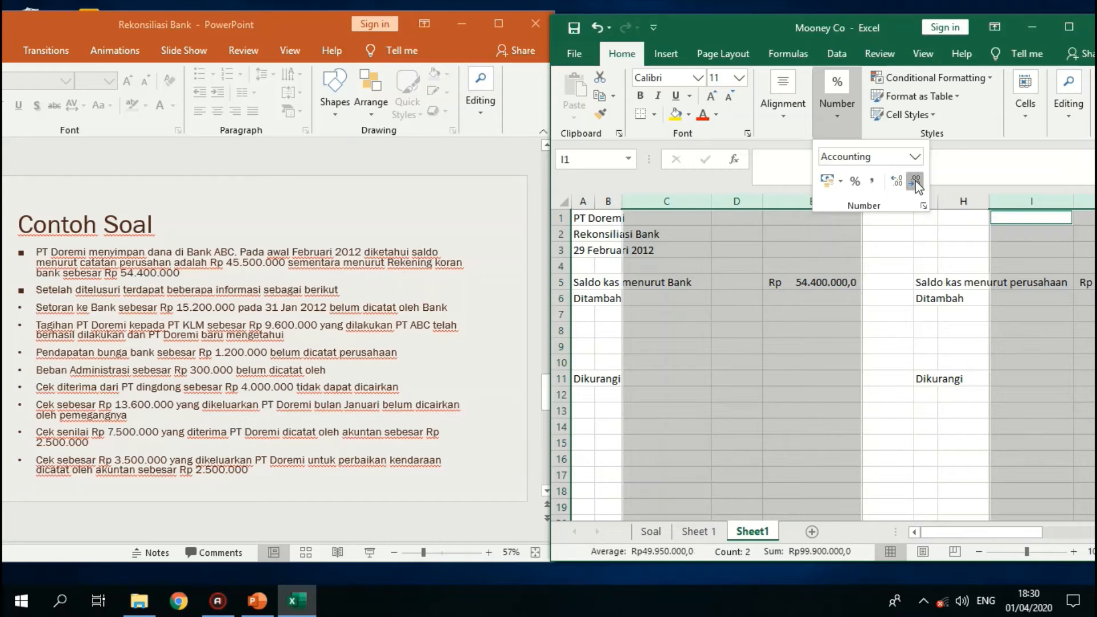
left_click(916, 181)
left_click(755, 321)
left_click(679, 294)
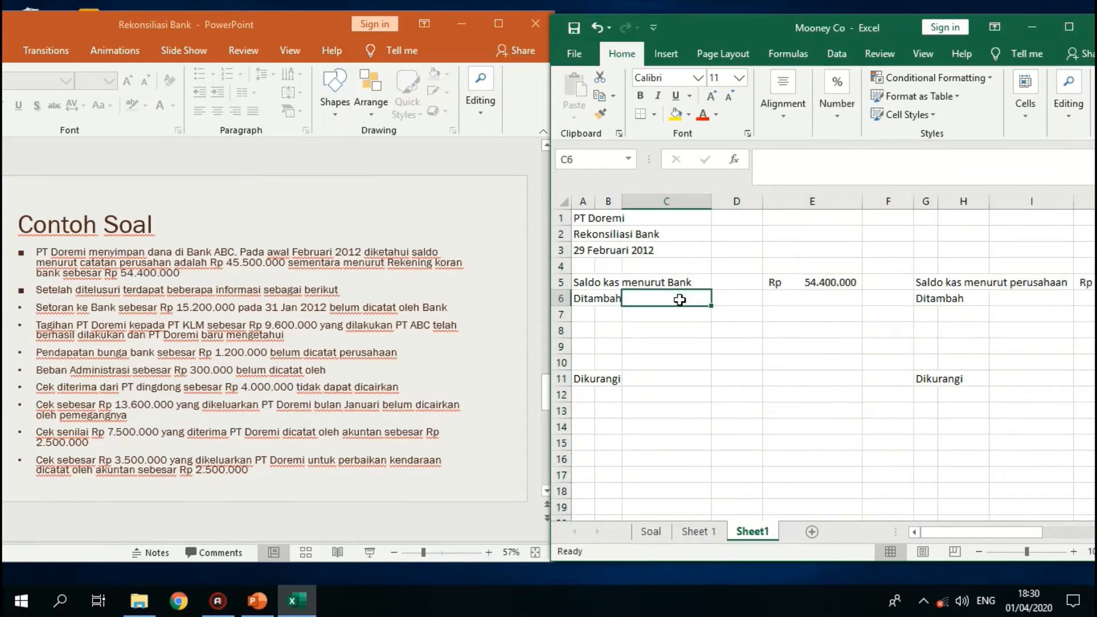
- Delete the empty column D between the bank balance label and its amount, and select cell C6
left_click(739, 201)
left_click(1040, 131)
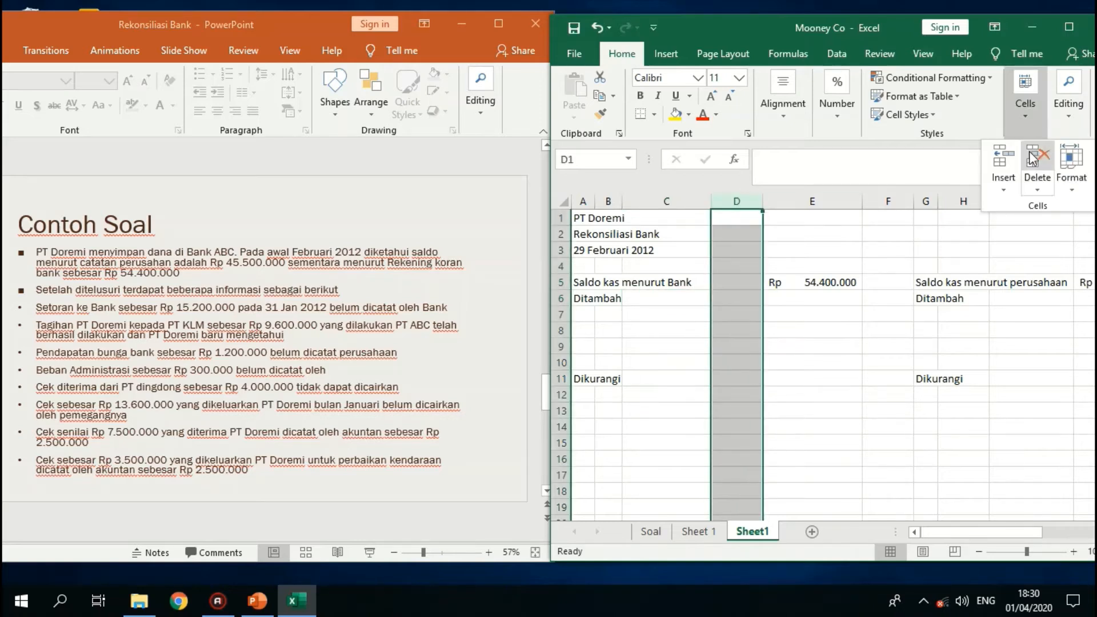
left_click(1038, 190)
left_click(940, 229)
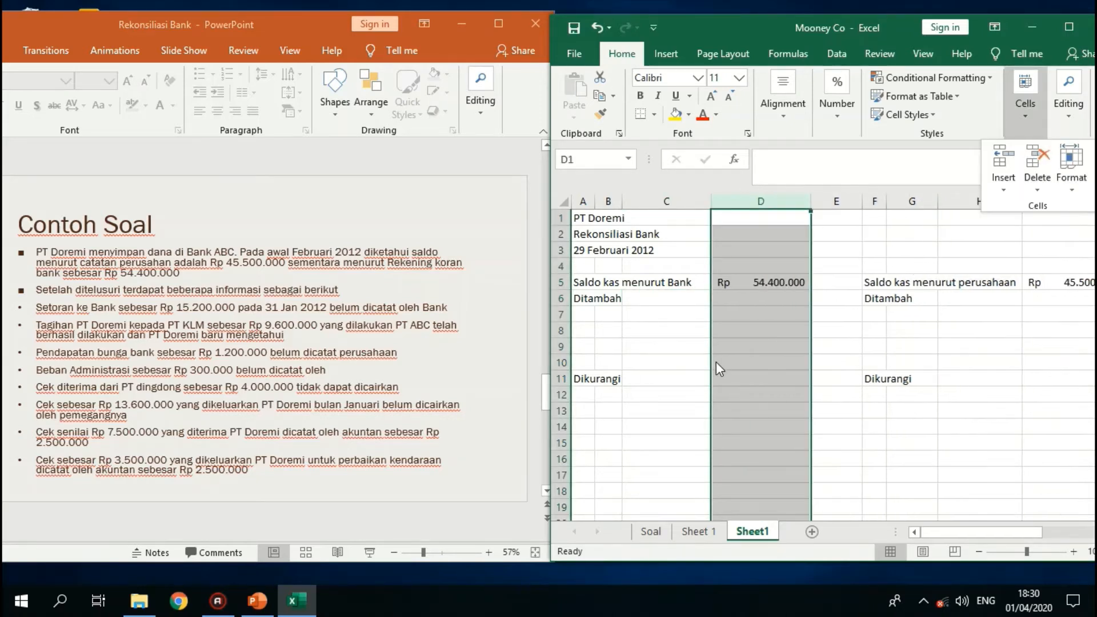
left_click(651, 301)
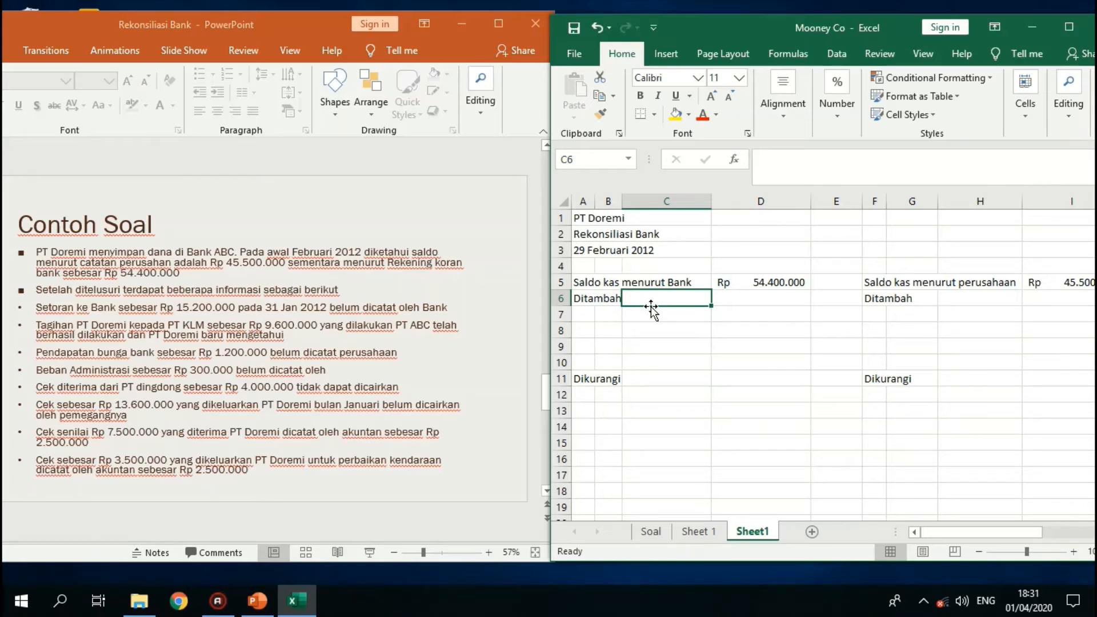
- Add the bank-side addition "Setoran dalam perjalanan" in cell B7 with the amount 15200000 in D7
key("Down")
key("Left")
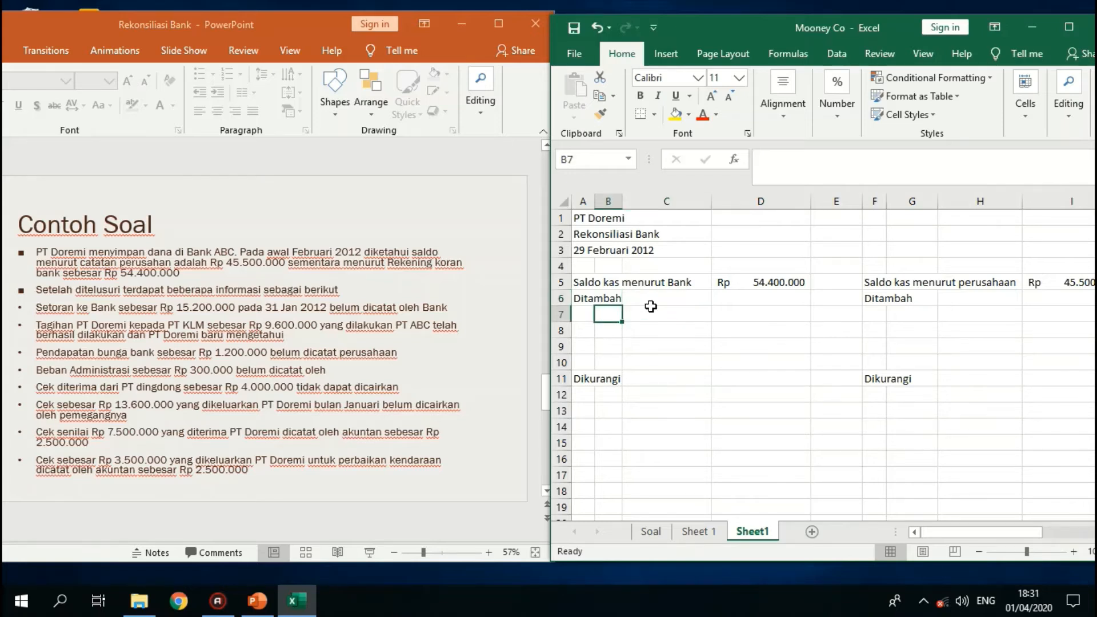
type("Setoran d")
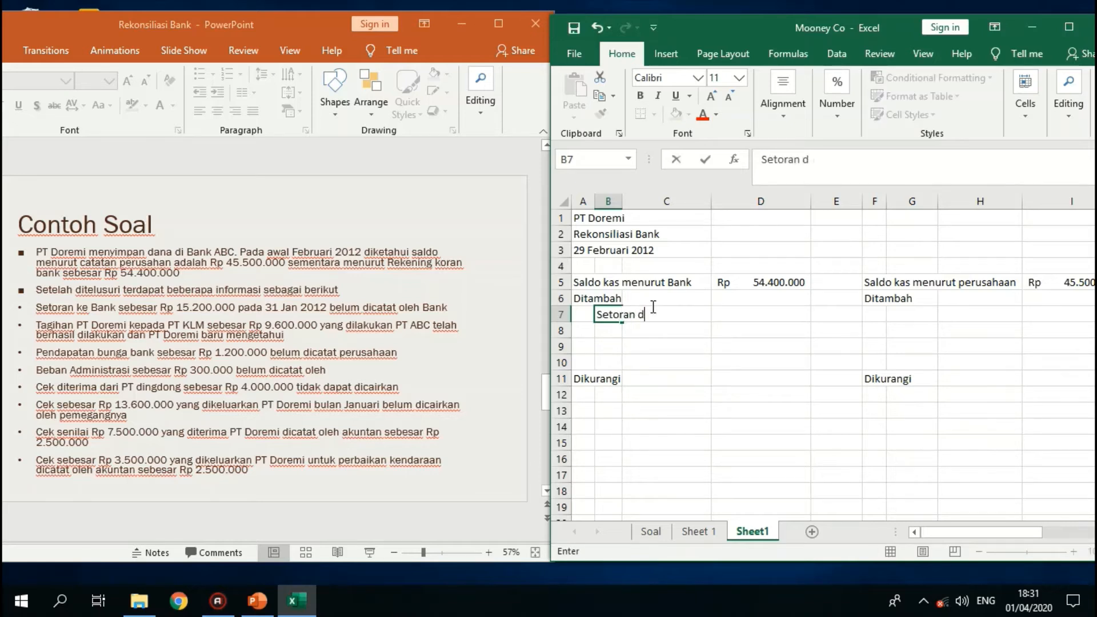
type("alam perjalanan")
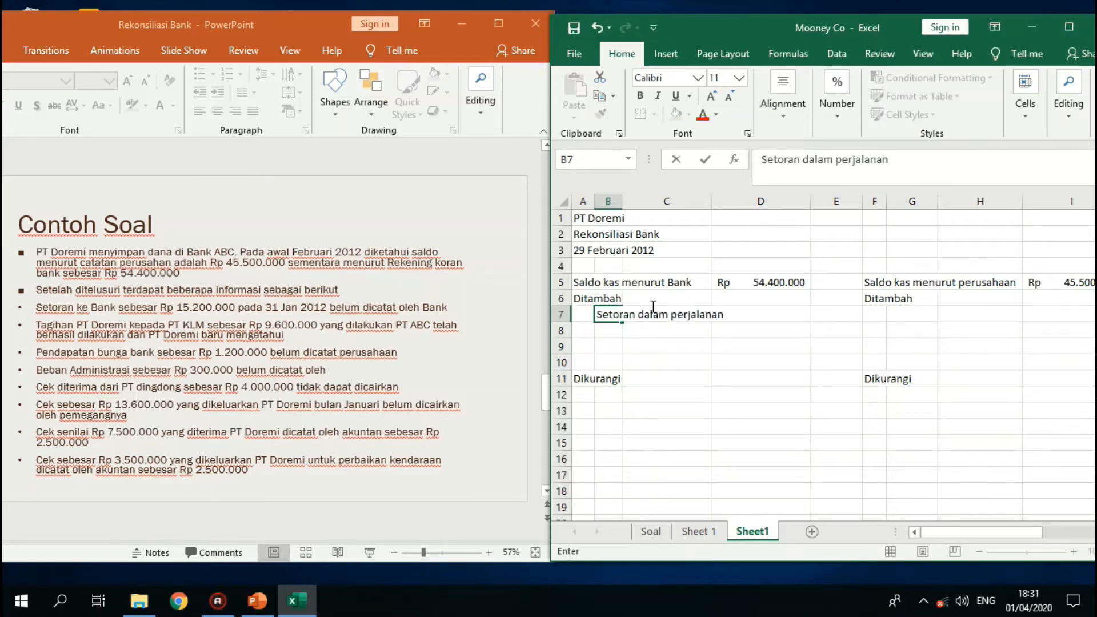
left_click(652, 309)
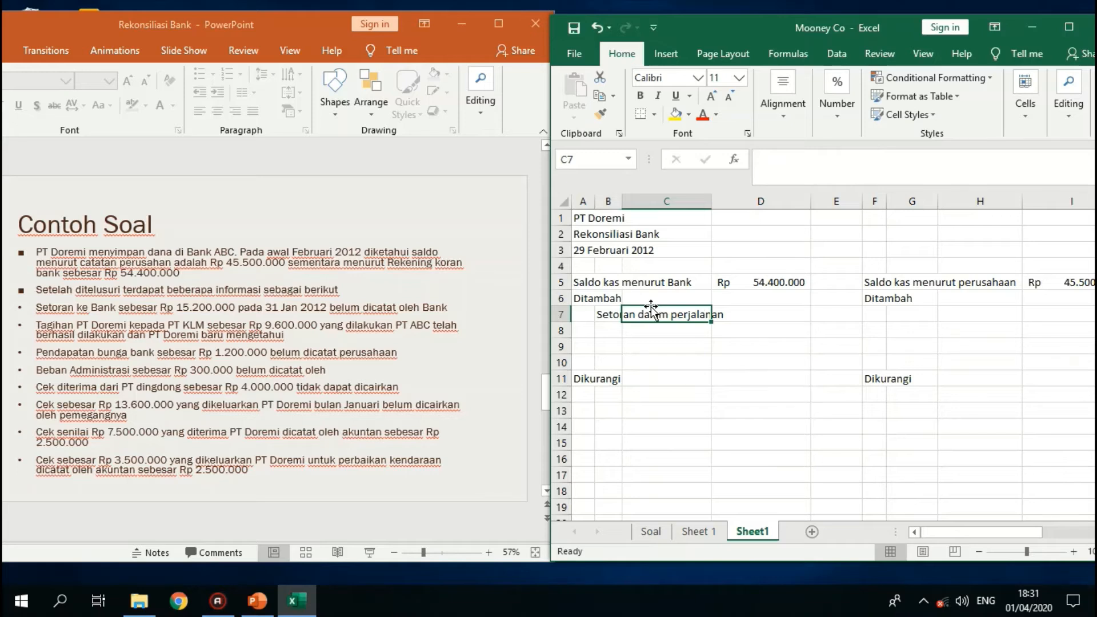
left_click(768, 314)
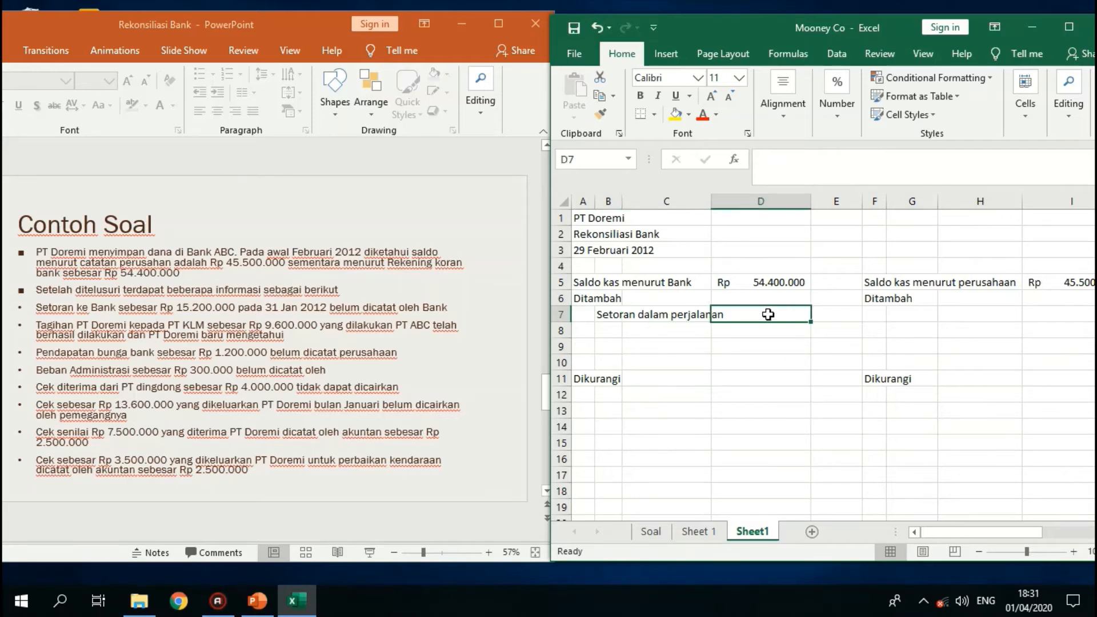
type("15")
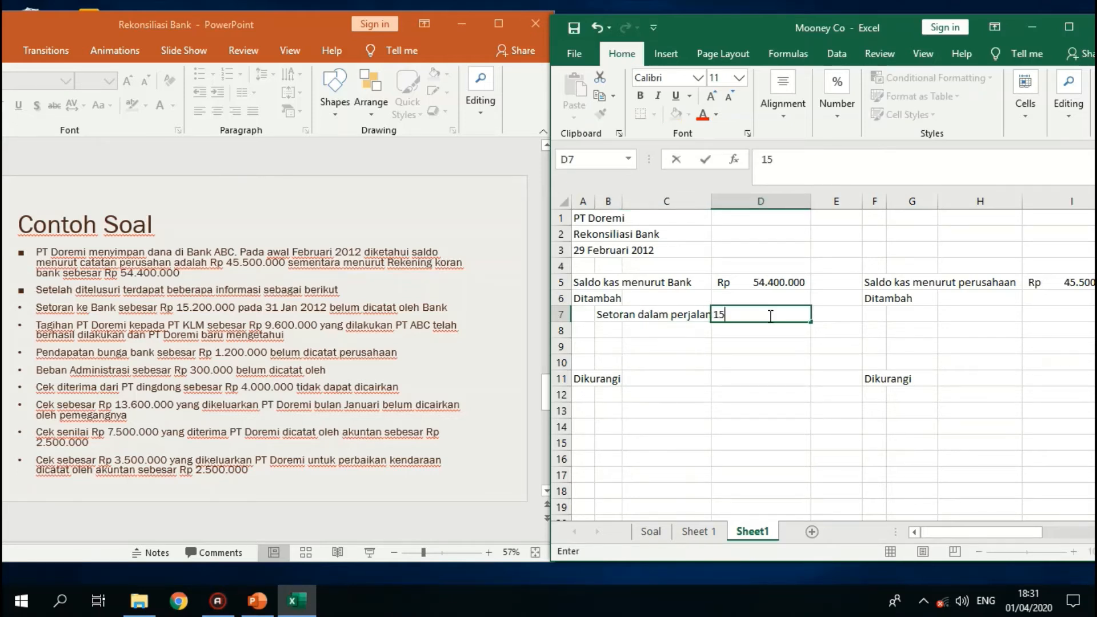
type("200000")
key("Return")
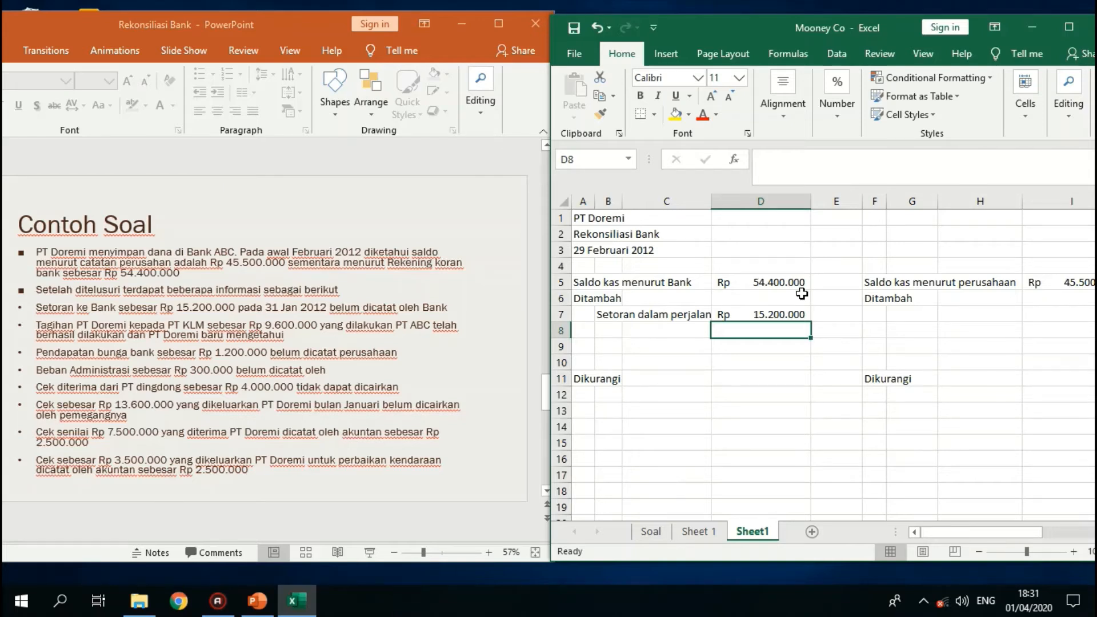
- Add the company-side addition "Penagihan piutang" in cell G7 with the amount 9.600.000 in I7
key("Right")
key("Right")
key("Right")
key("Up")
type("P")
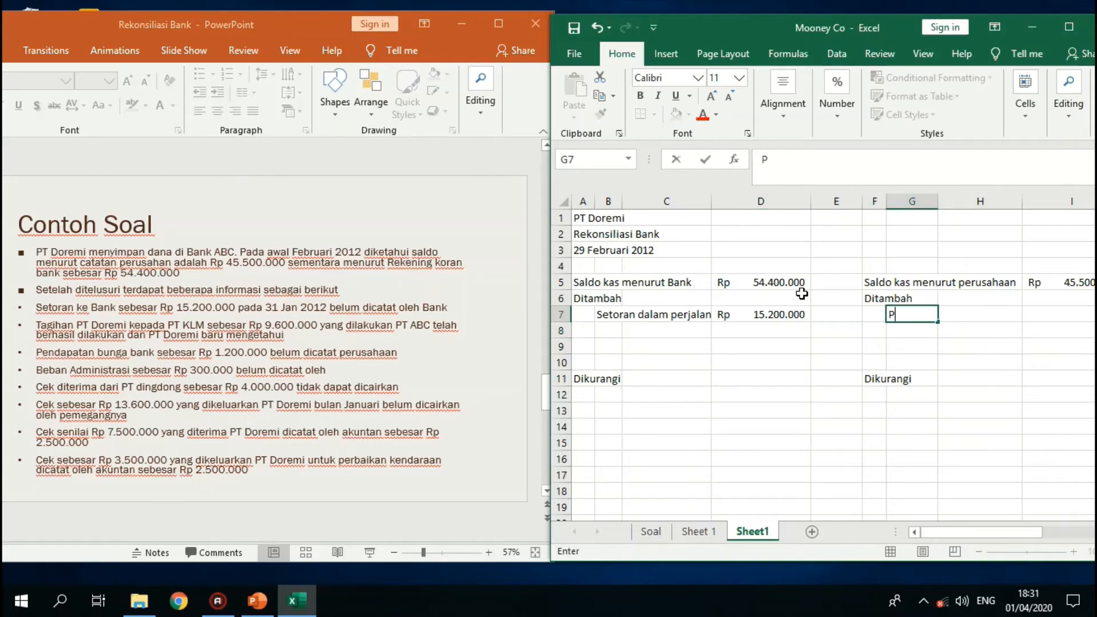
type("enagihan ")
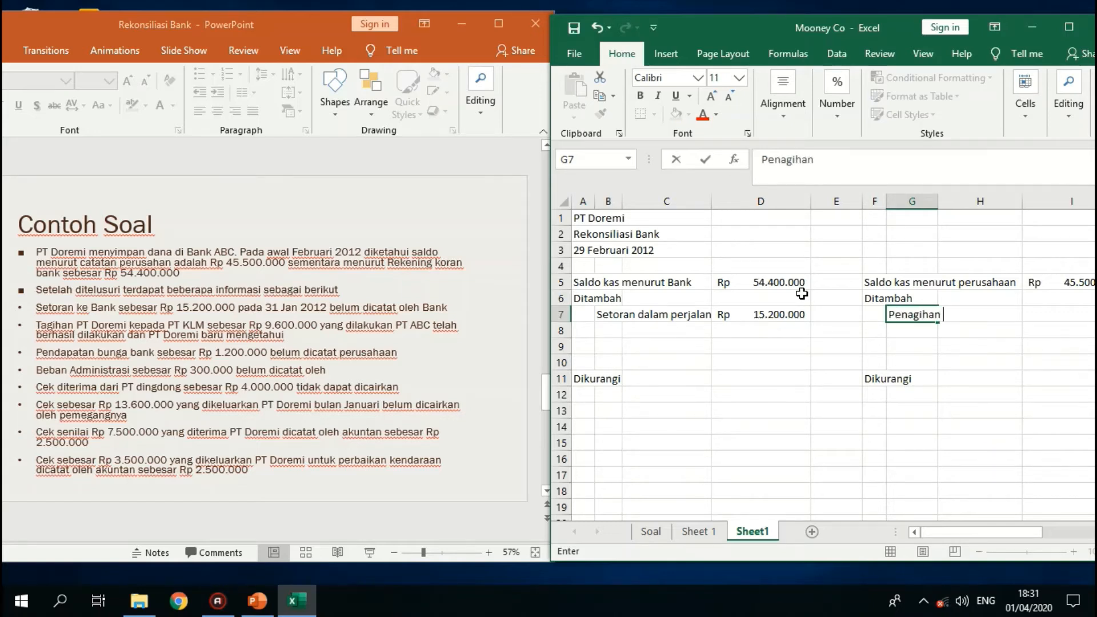
type("piutang")
key("Tab")
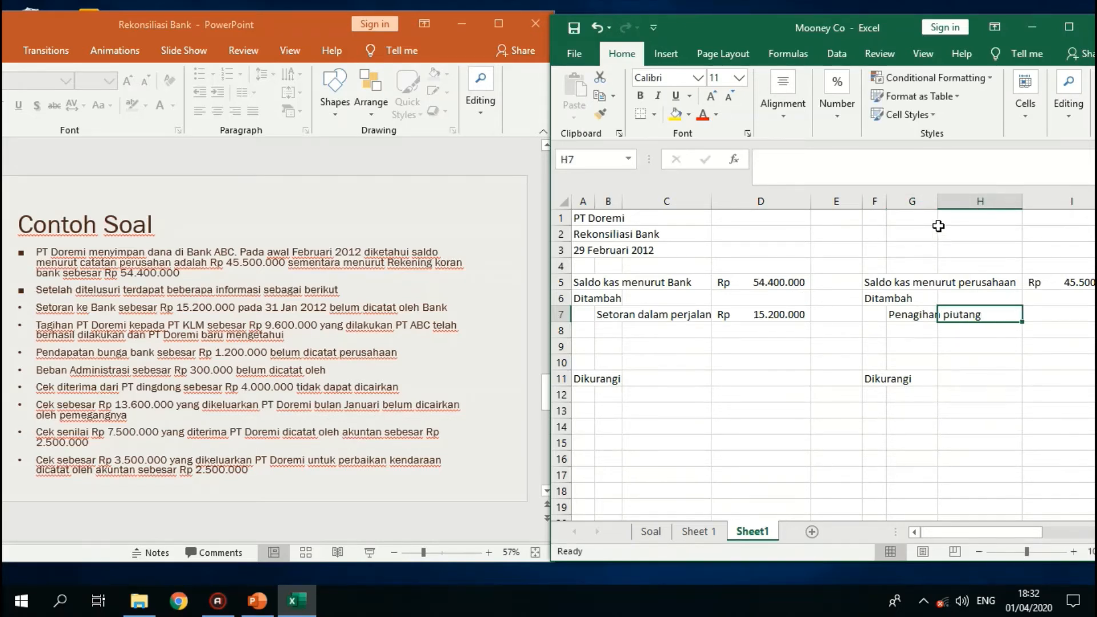
left_click(1044, 313)
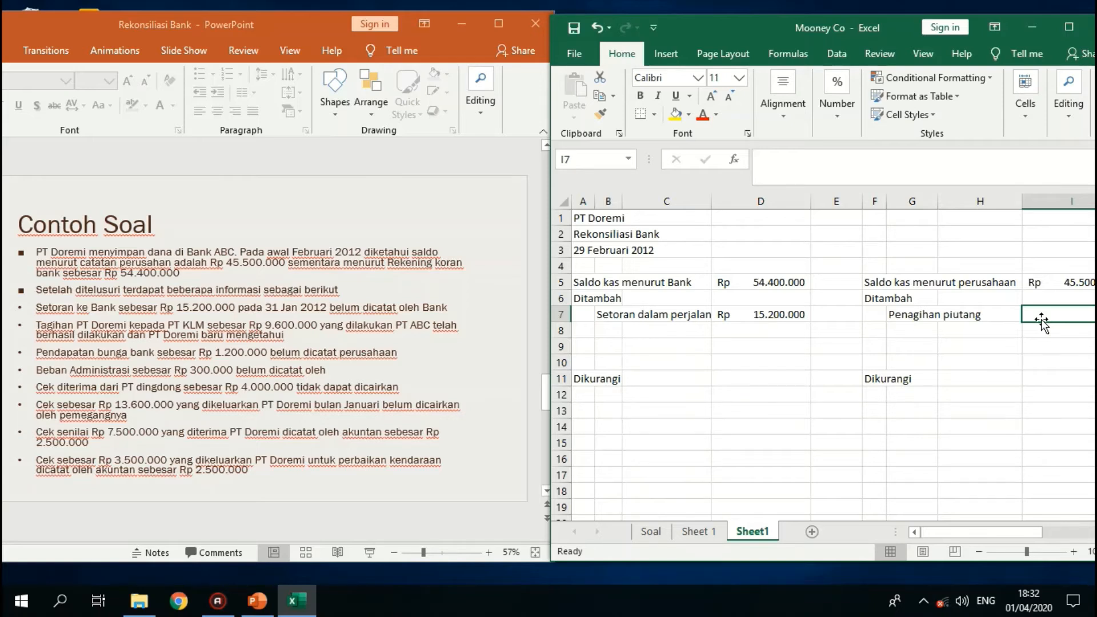
type("9")
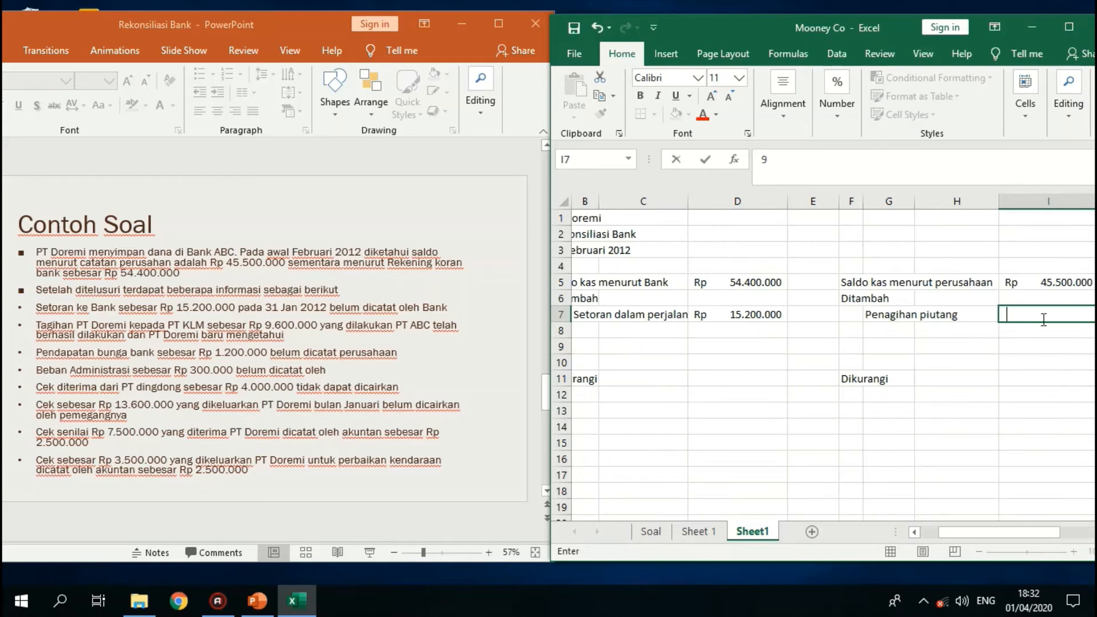
type(".600.000")
key("Return")
- Add the company-side addition "pendapatan bunga" in cell G8 with the amount 1200000 in I8
key("Left")
key("Left")
key("Left")
key("Left")
key("Left")
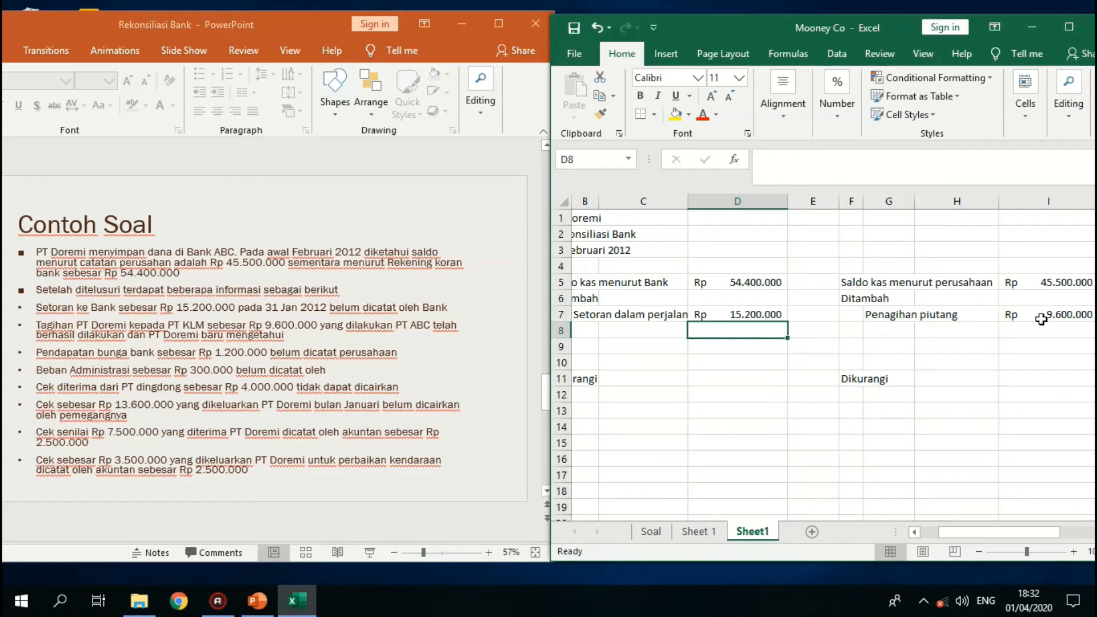
key("Right")
key("Right")
key("Right")
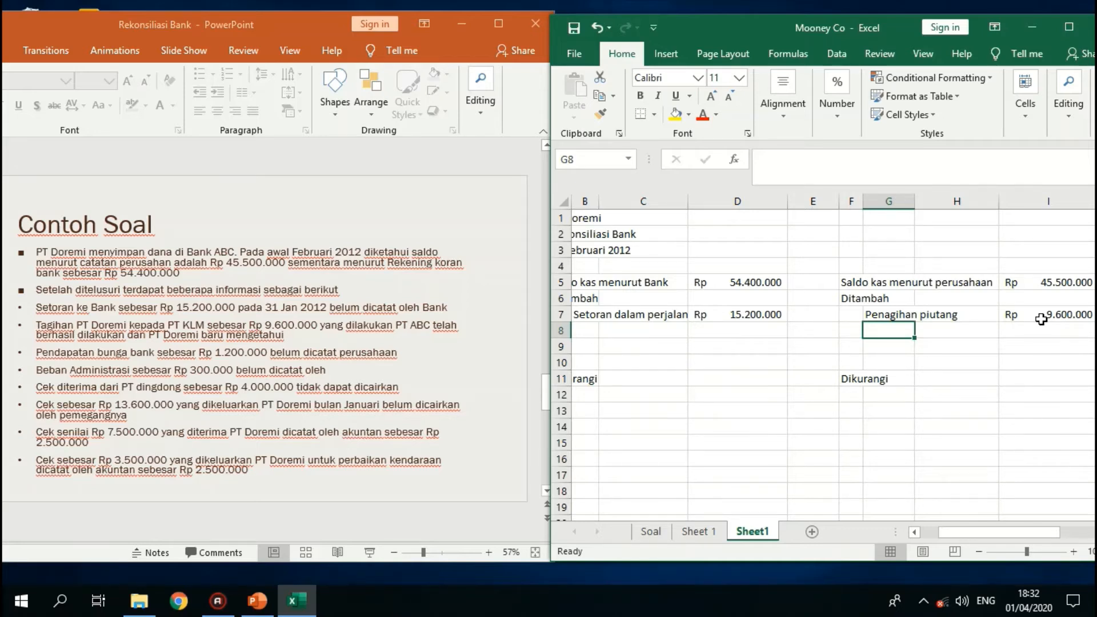
type("pendapa")
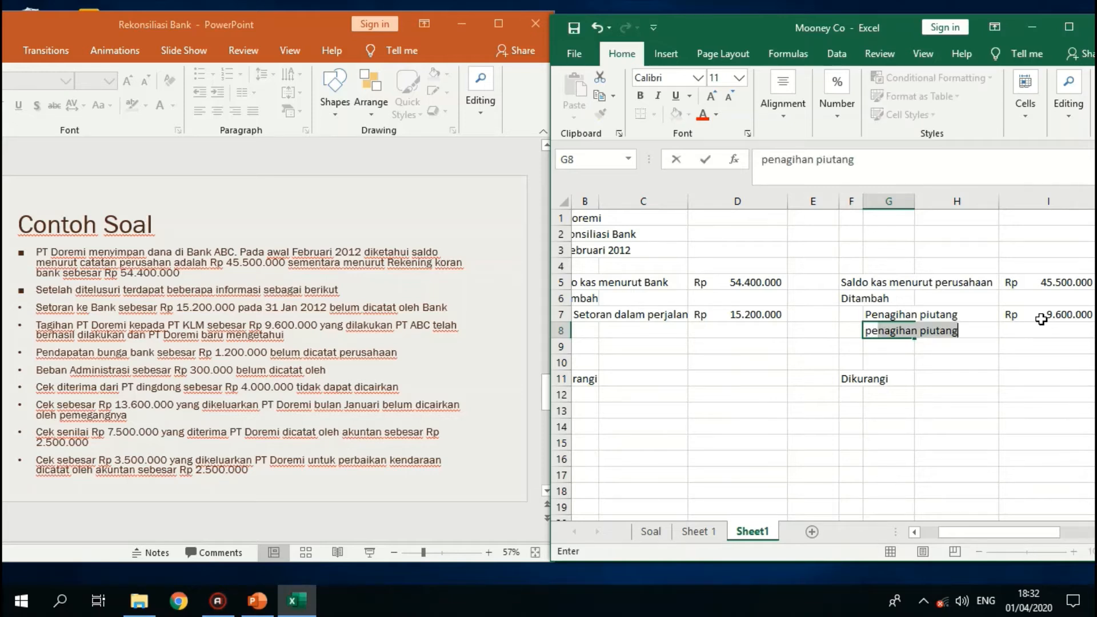
type("tan bunga")
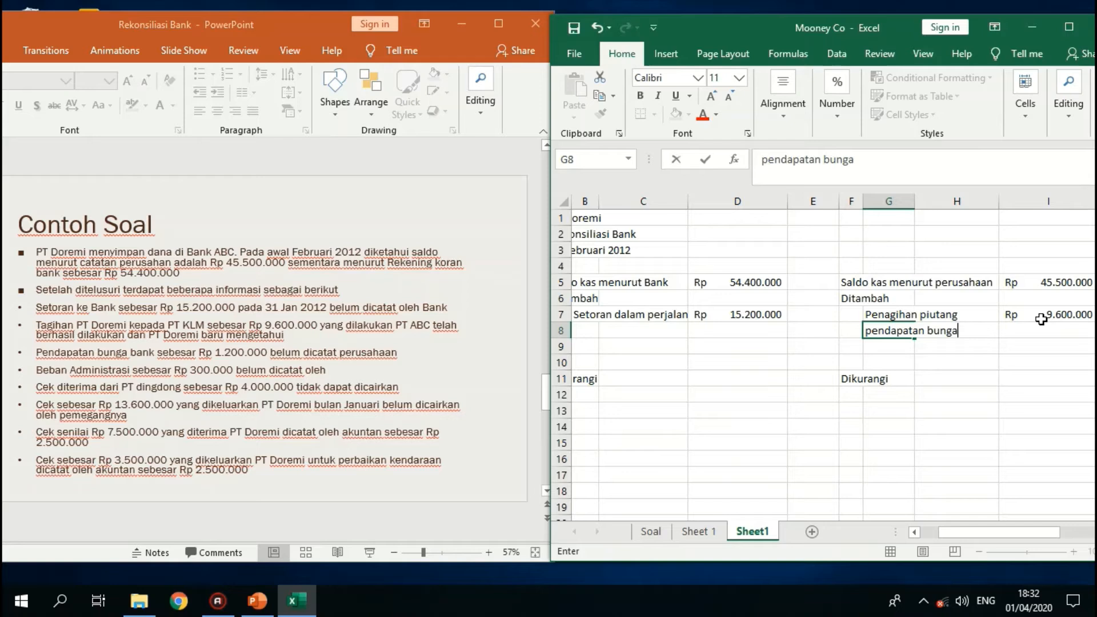
key("Tab")
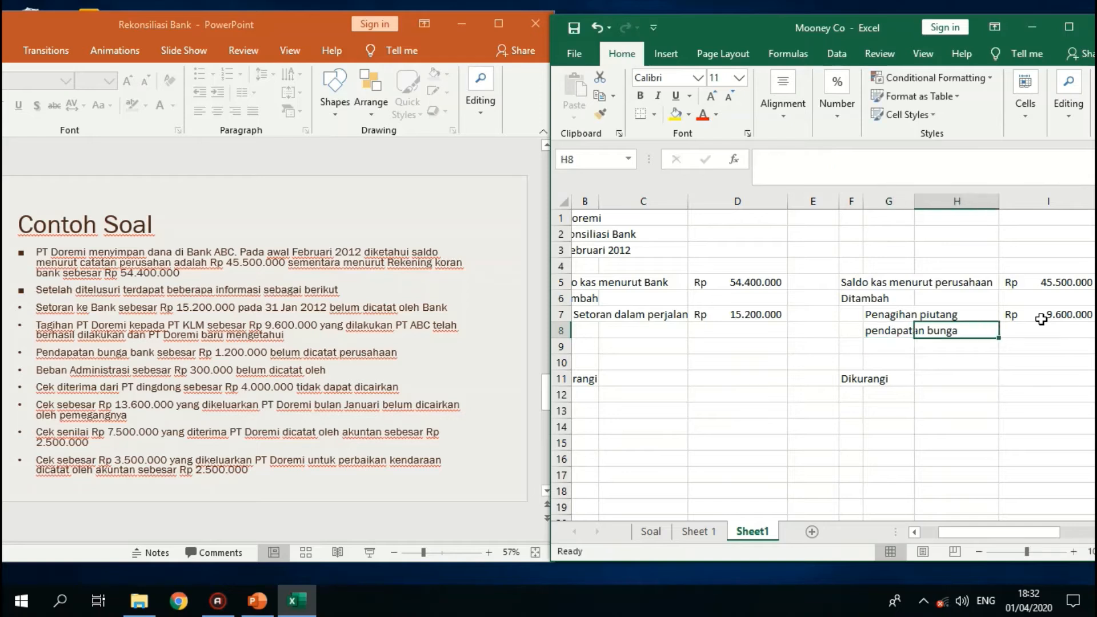
key("Tab")
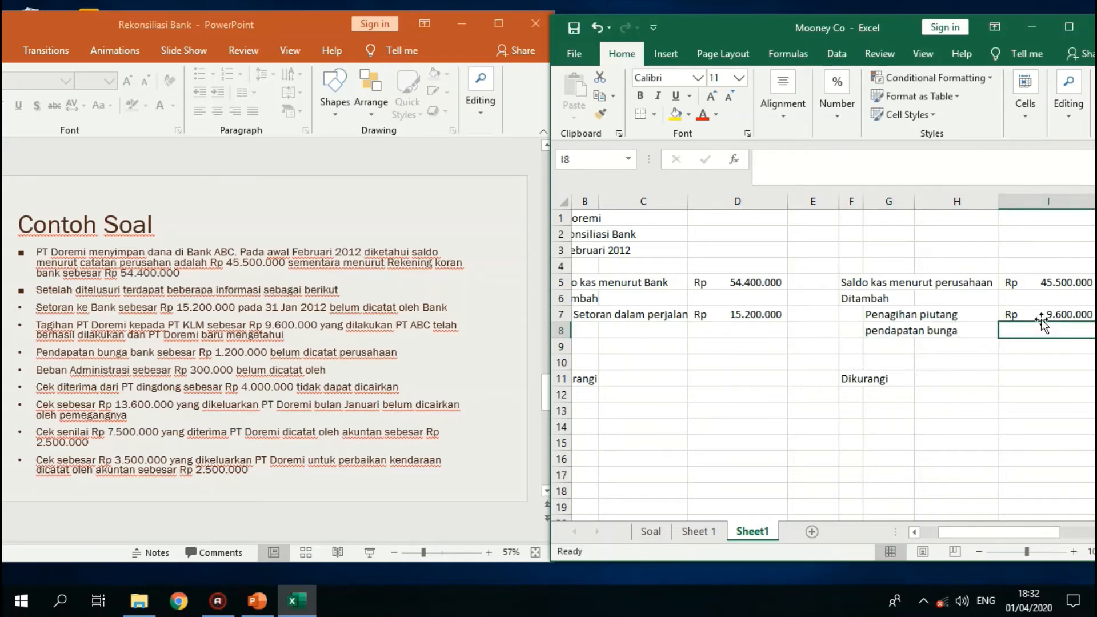
type("1200")
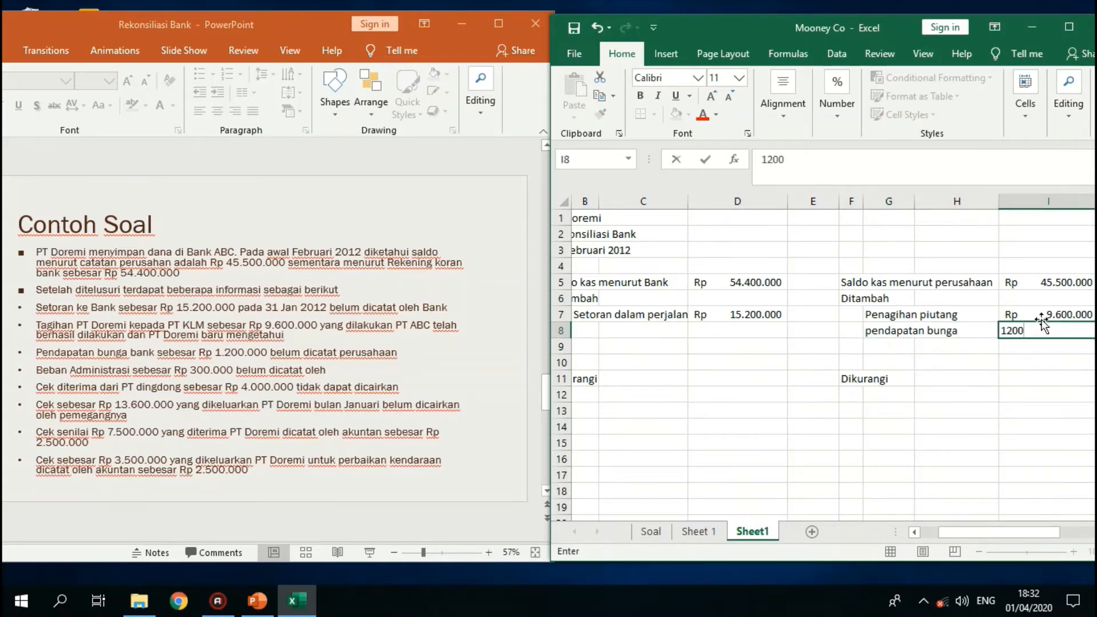
type("000")
key("Return")
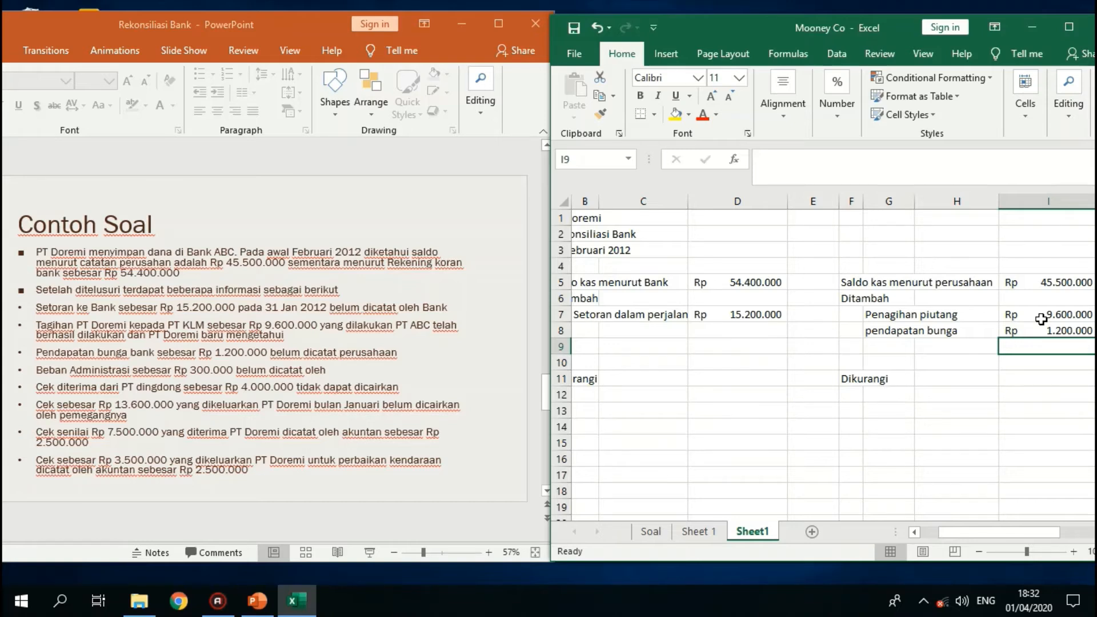
- Select cell G12, the first item cell under the company side's Dikurangi heading
key("Down")
key("Down")
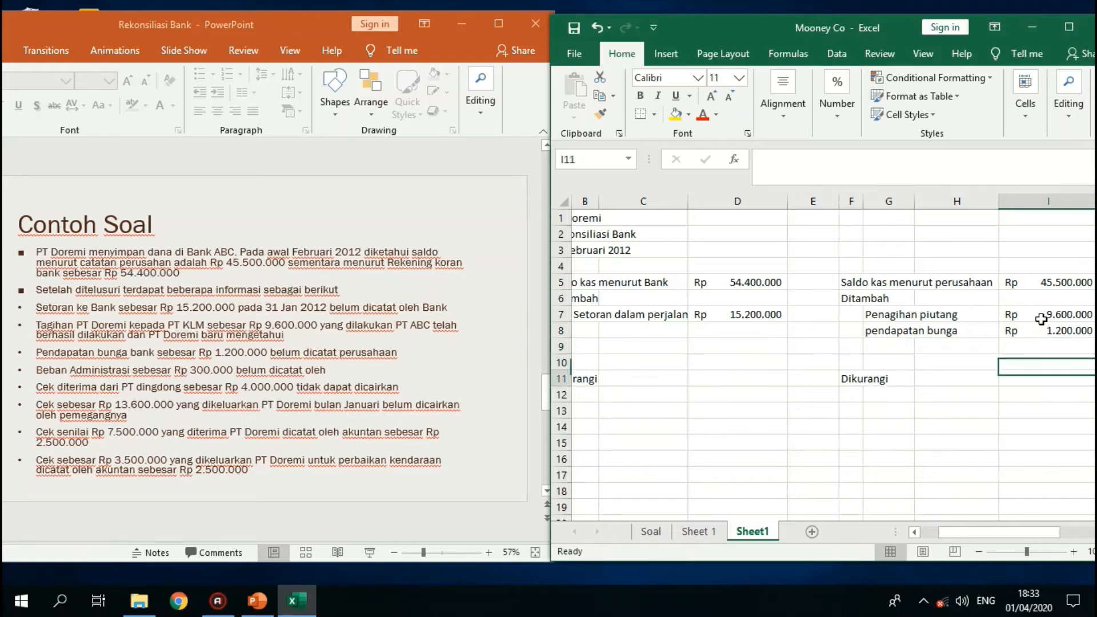
key("Left")
key("Left")
key("Left")
key("Down")
key("Right")
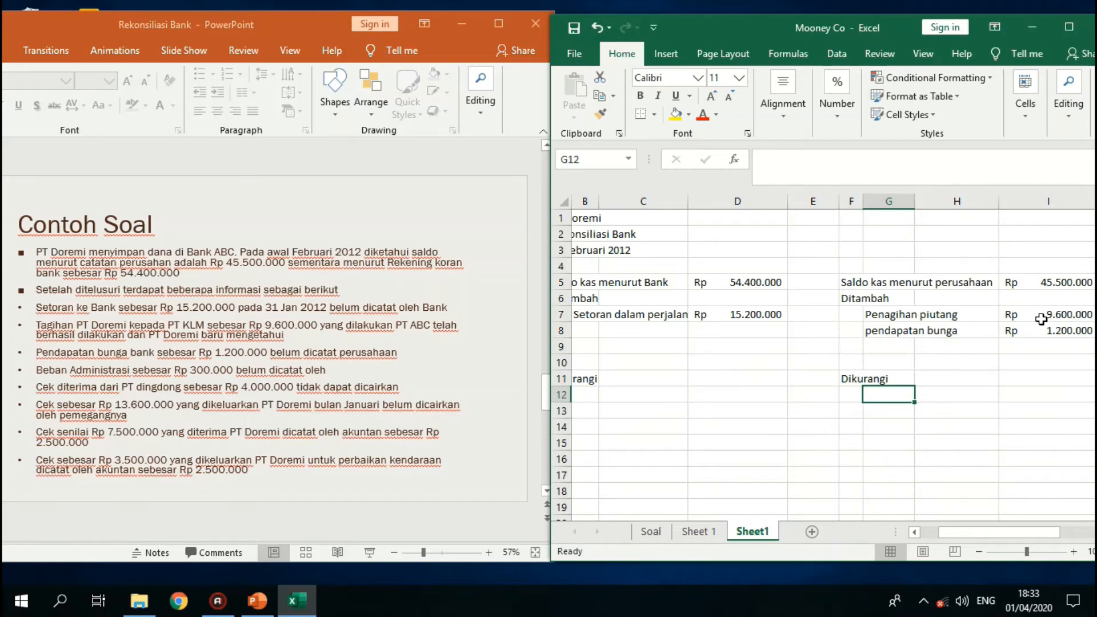
- Switch to PowerPoint and complete the Beban Administrasi bullet by adding "perusahaan" at its end
left_click(352, 370)
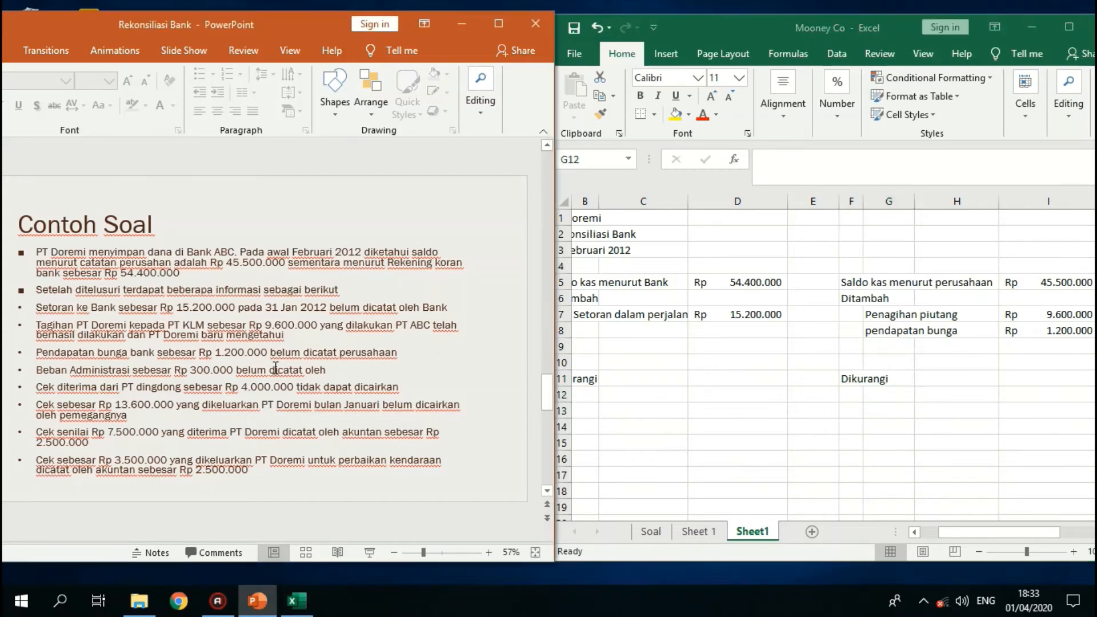
left_click(334, 371)
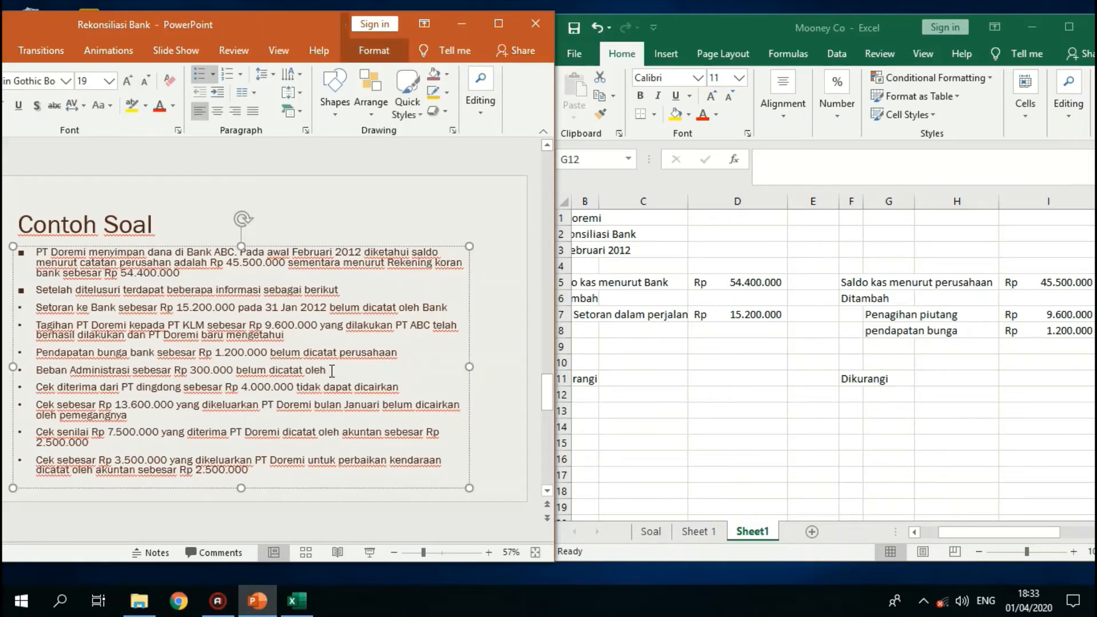
type("perusahaan")
- Switch back to Excel and enter "beban admini" in cell G12 under Dikurangi
left_click(899, 396)
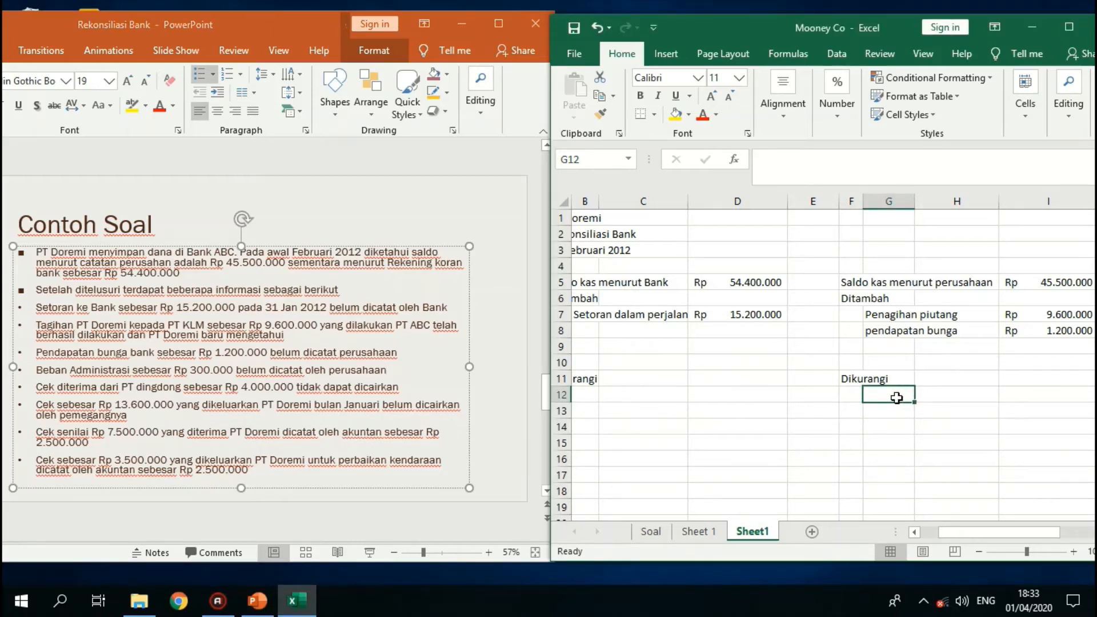
type("beban admi")
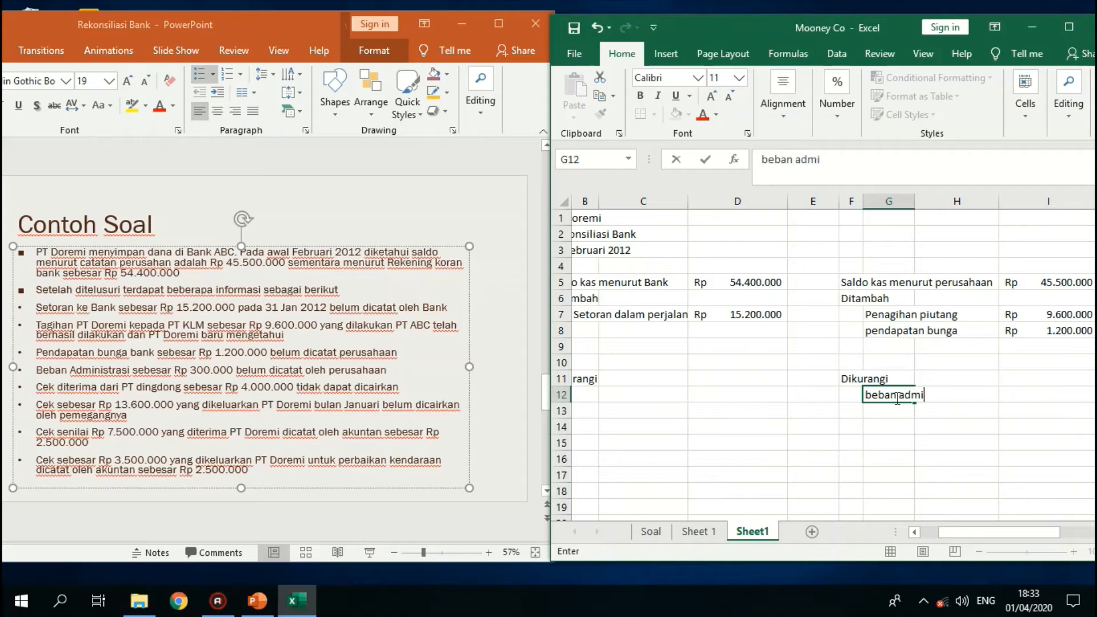
type("ni")
left_click(951, 227)
type("strasi")
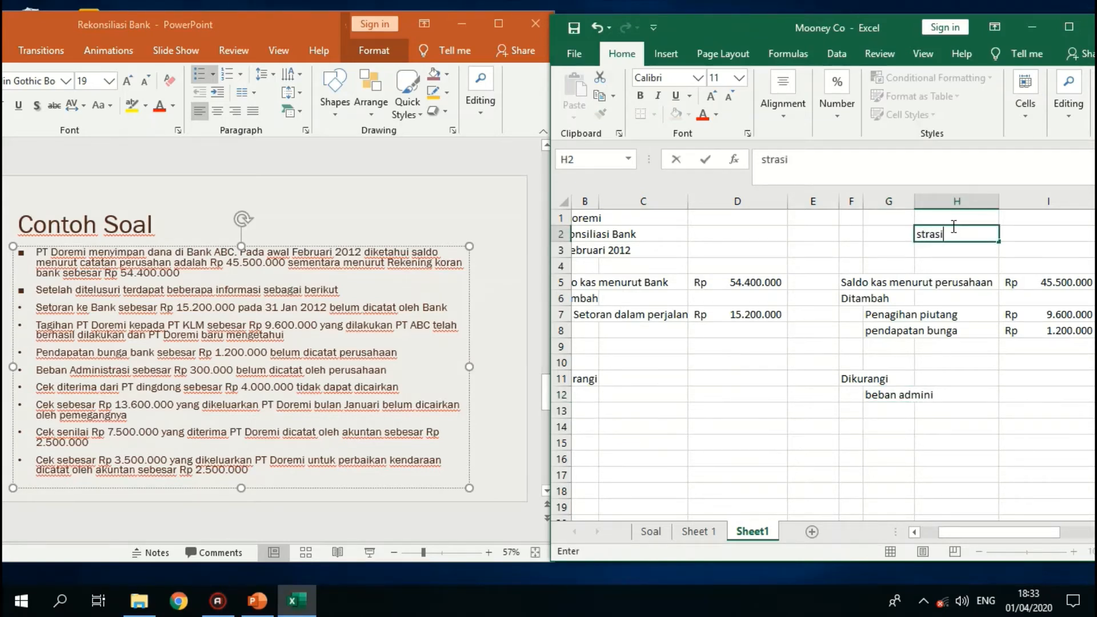
key("BackSpace")
key("BackSpace")
key("BackSpace")
key("BackSpace")
key("BackSpace")
key("BackSpace")
- Complete the label in cell G12 so it reads "beban administrasi"
left_click(913, 402)
left_click(881, 166)
type("s")
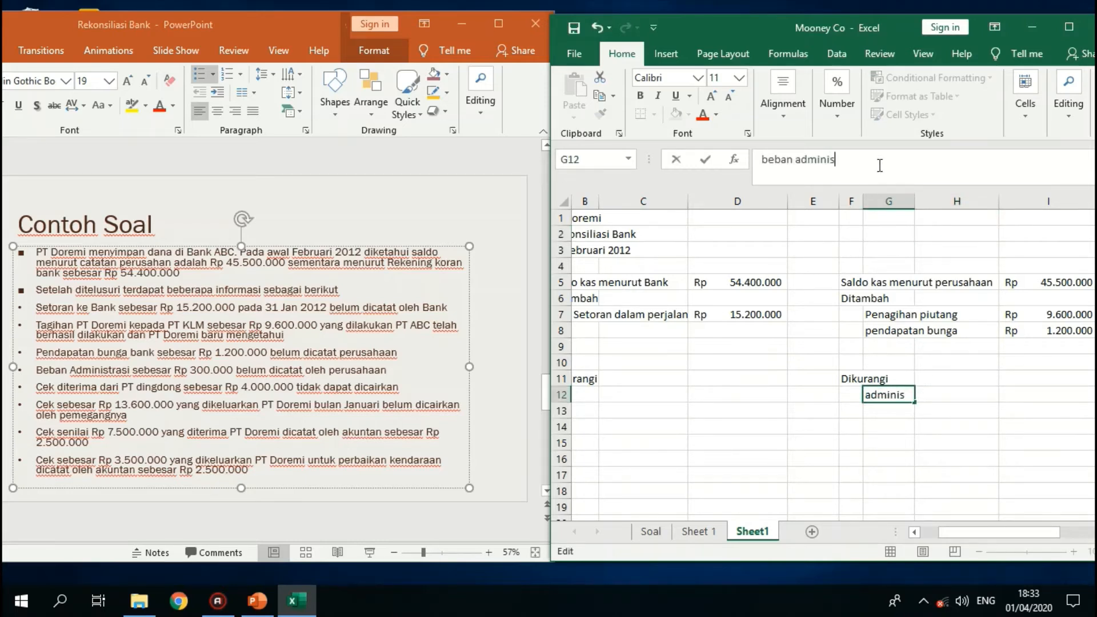
type("trasi")
key("Return")
- Enter 300000 in cell I12 as the amount for beban administrasi
key("Right")
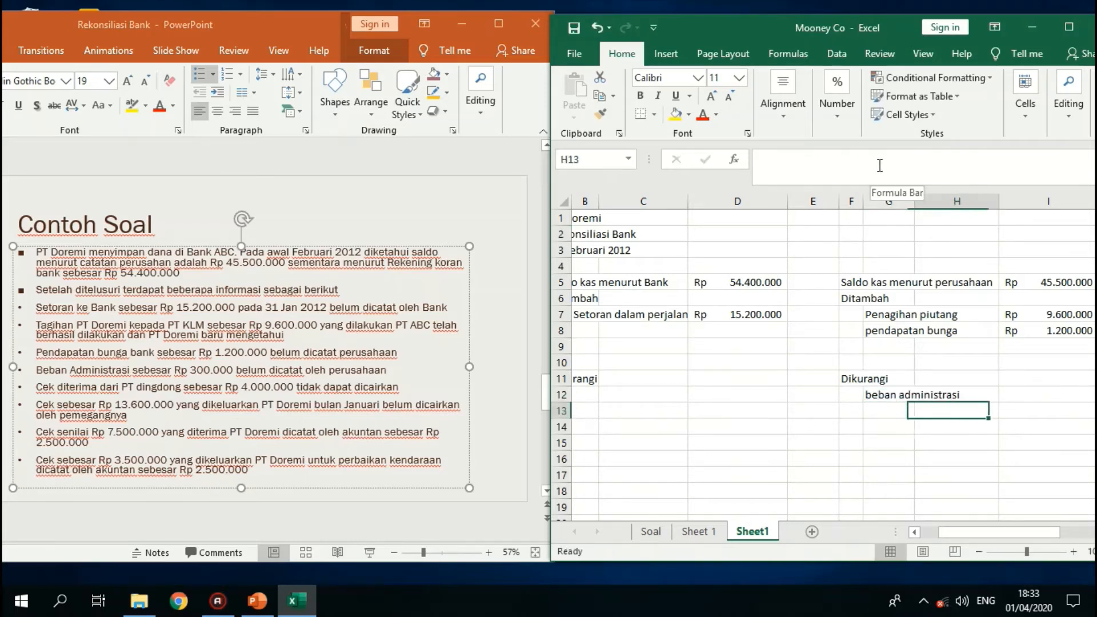
key("Right")
key("Up")
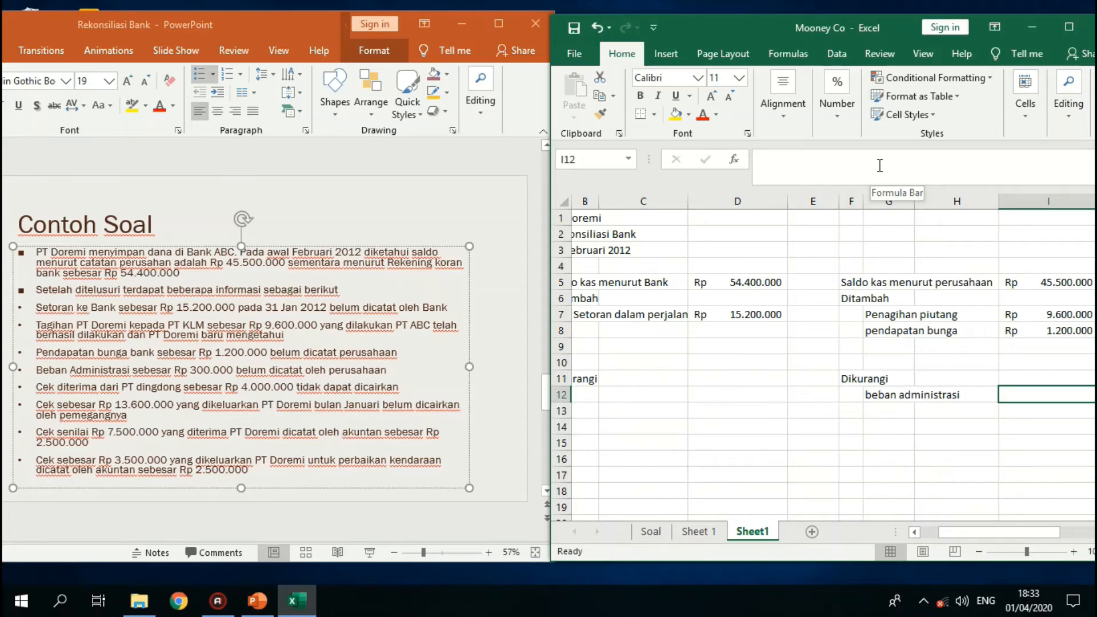
type("300.00")
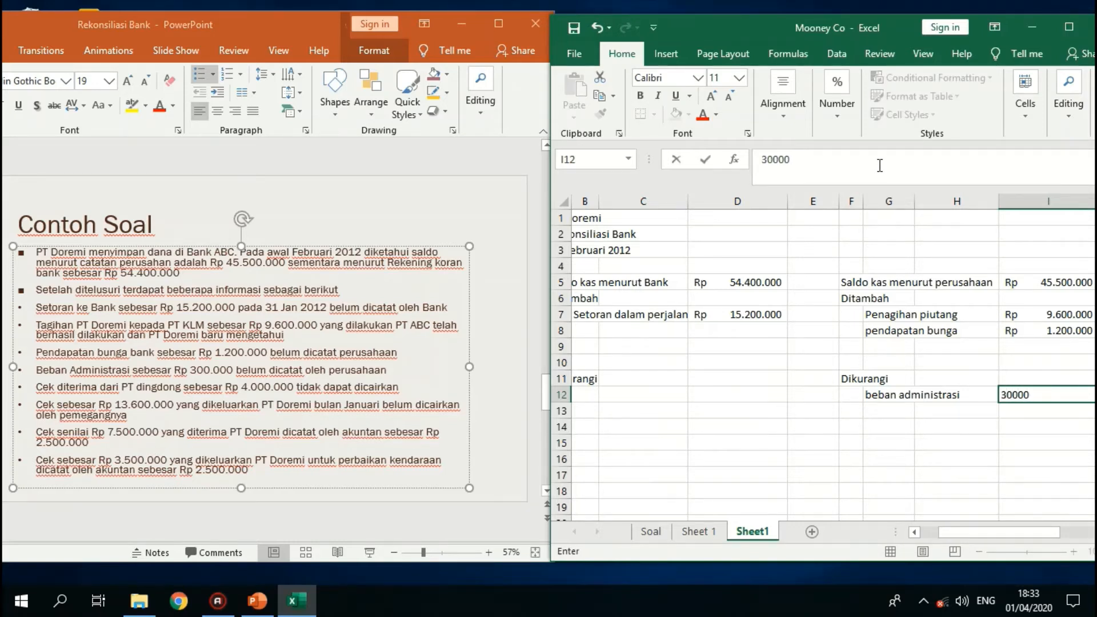
type("0")
key("Return")
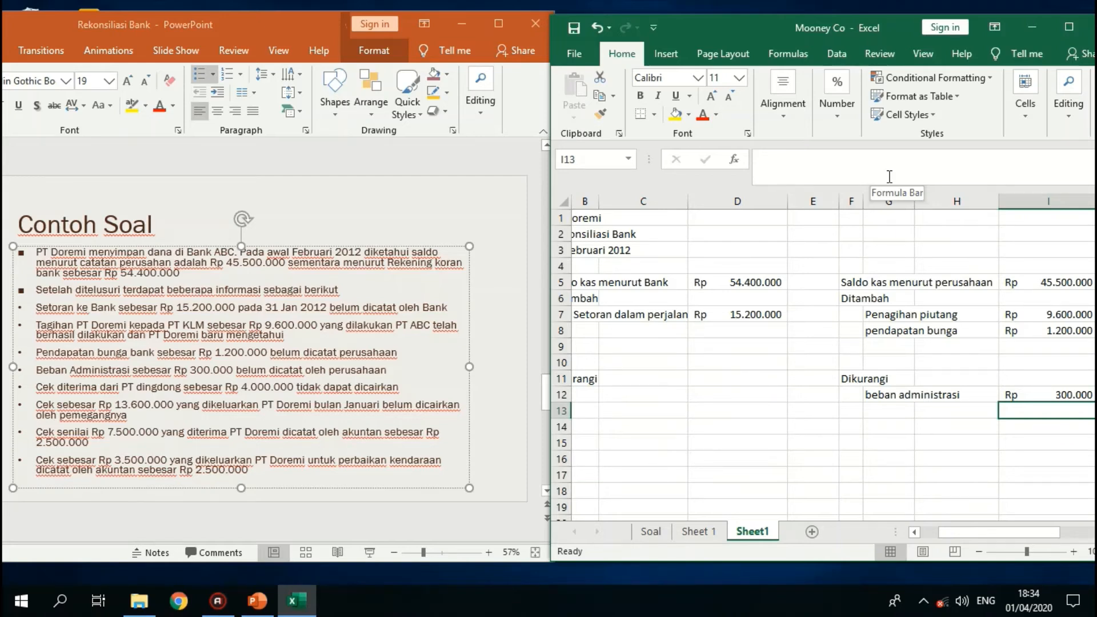
- Enter "Cek kosong" in cell G13 under Dikurangi, with 4000000 as its amount in cell I13
key("Left")
key("Left")
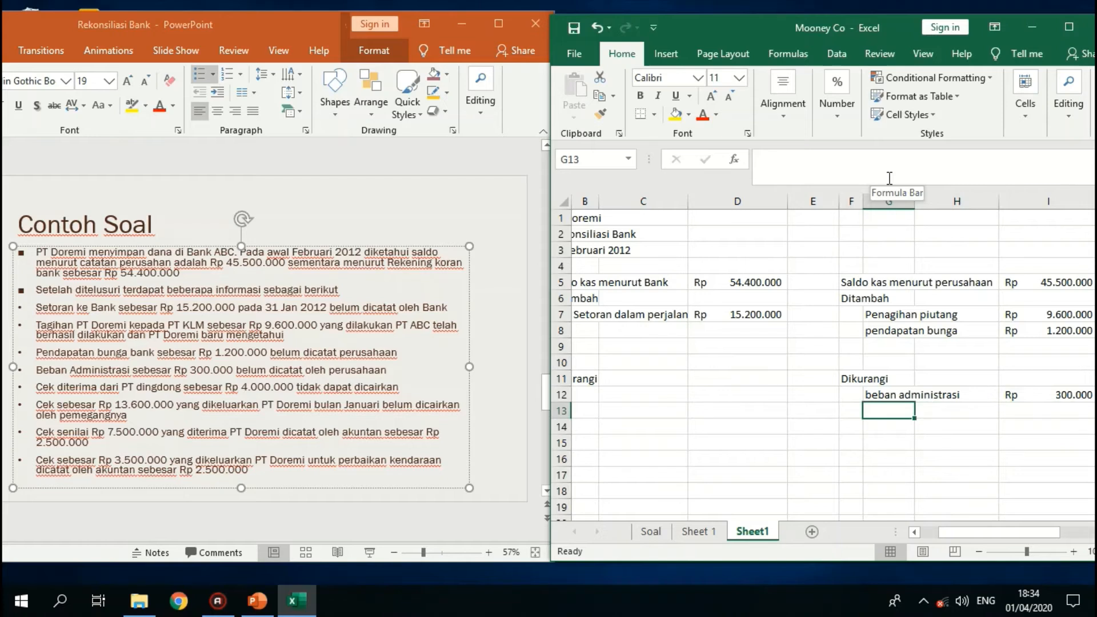
type("Cek")
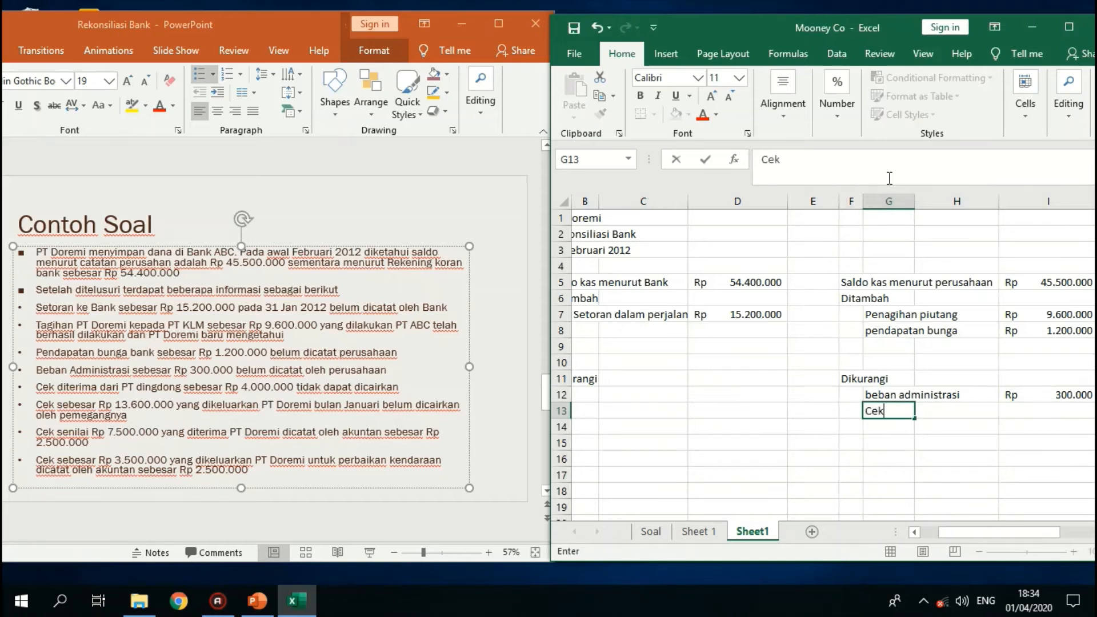
type(" kosong")
key("Right")
key("Right")
type("4")
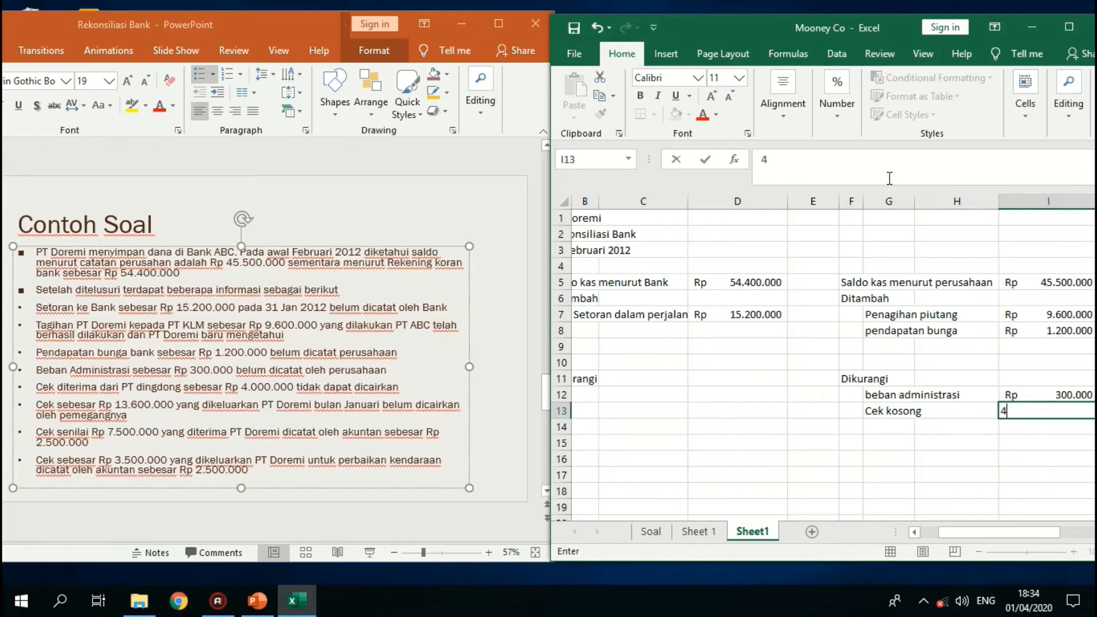
type(".000.000")
key("Return")
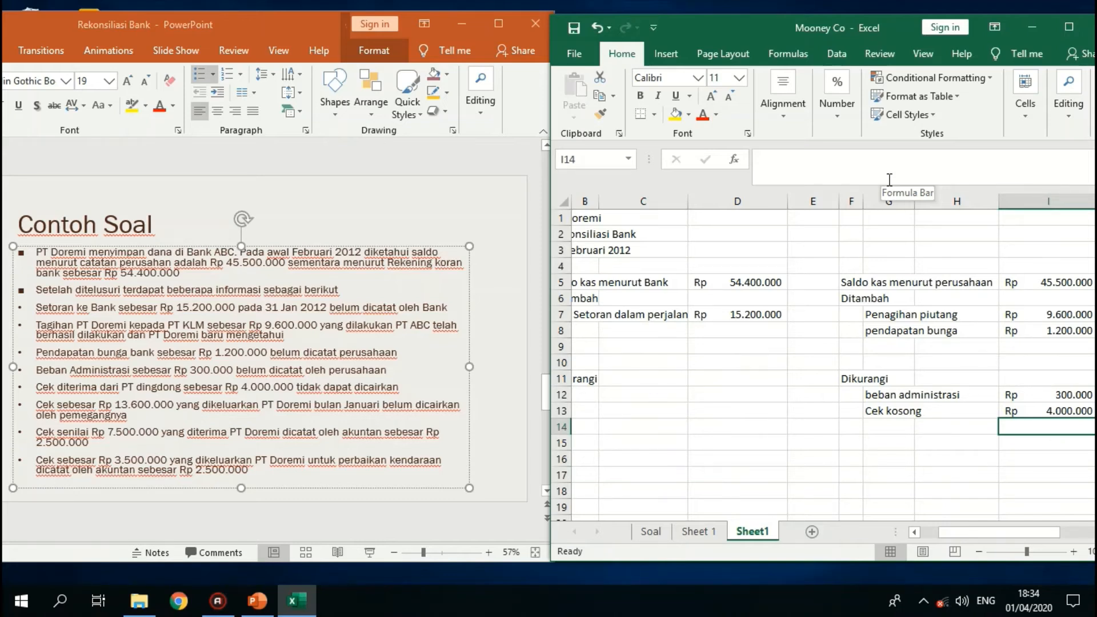
- Enter the label "Cek beredar" in cell B12 under Dikurangi on the bank side
key("Left")
key("Left")
key("Left")
key("Home")
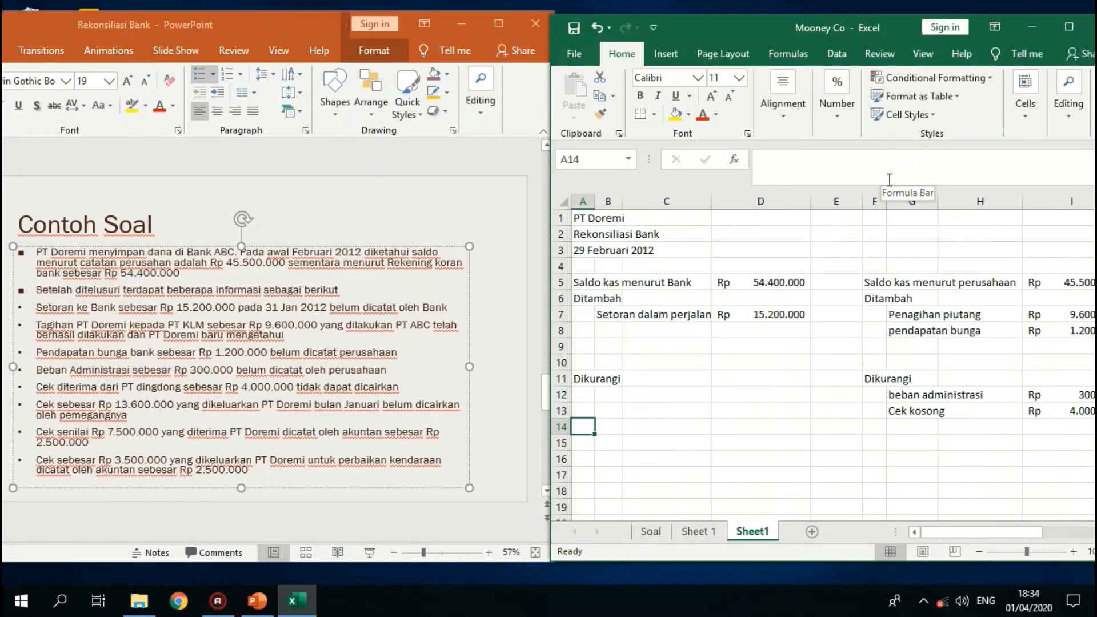
key("Up")
key("Up")
key("Right")
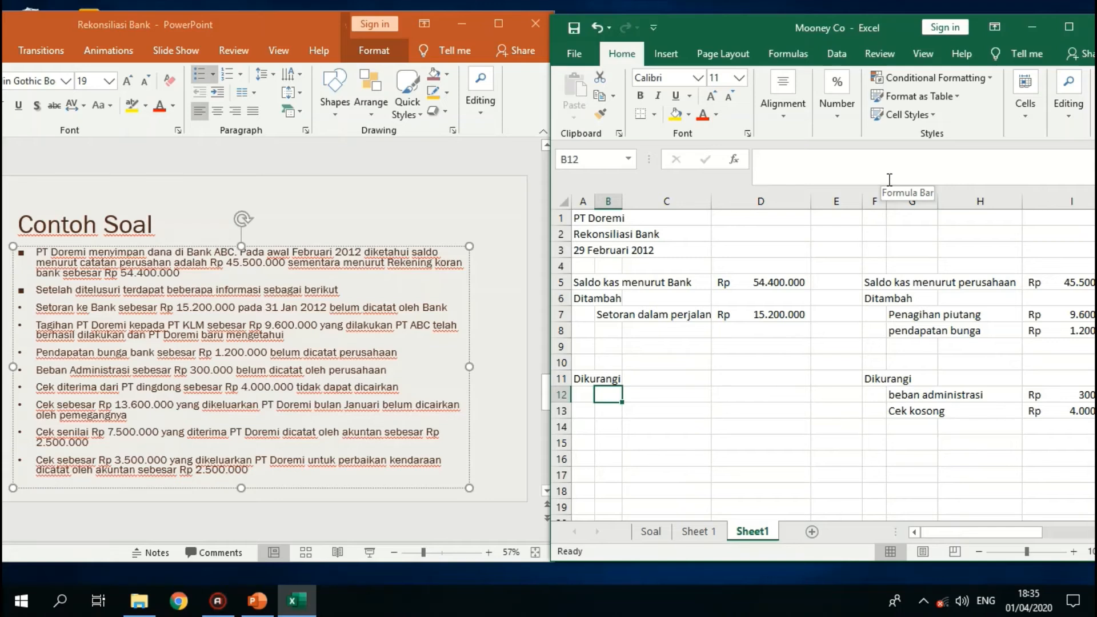
type("Ce")
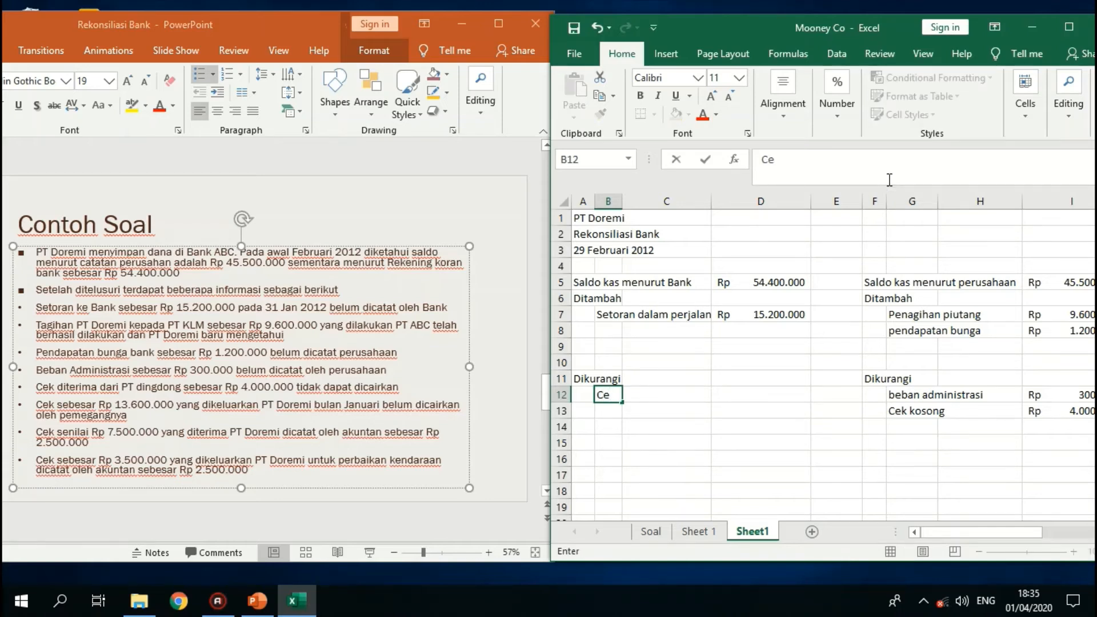
type("k beredar")
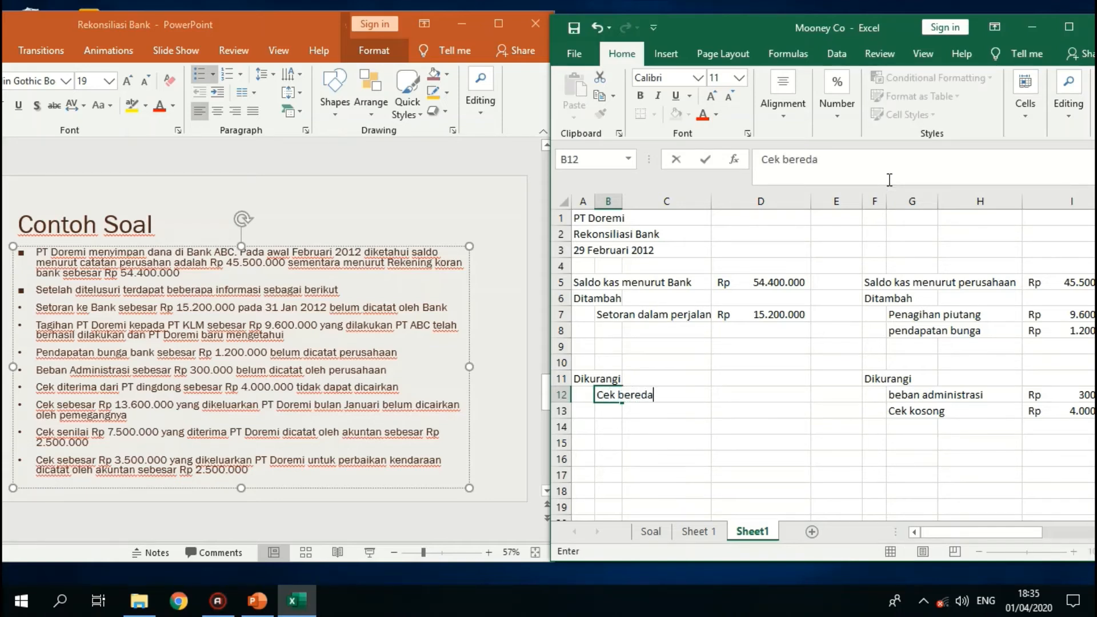
- Enter 13600000 in cell D12 as the amount for Cek beredar
key("Tab")
key("Tab")
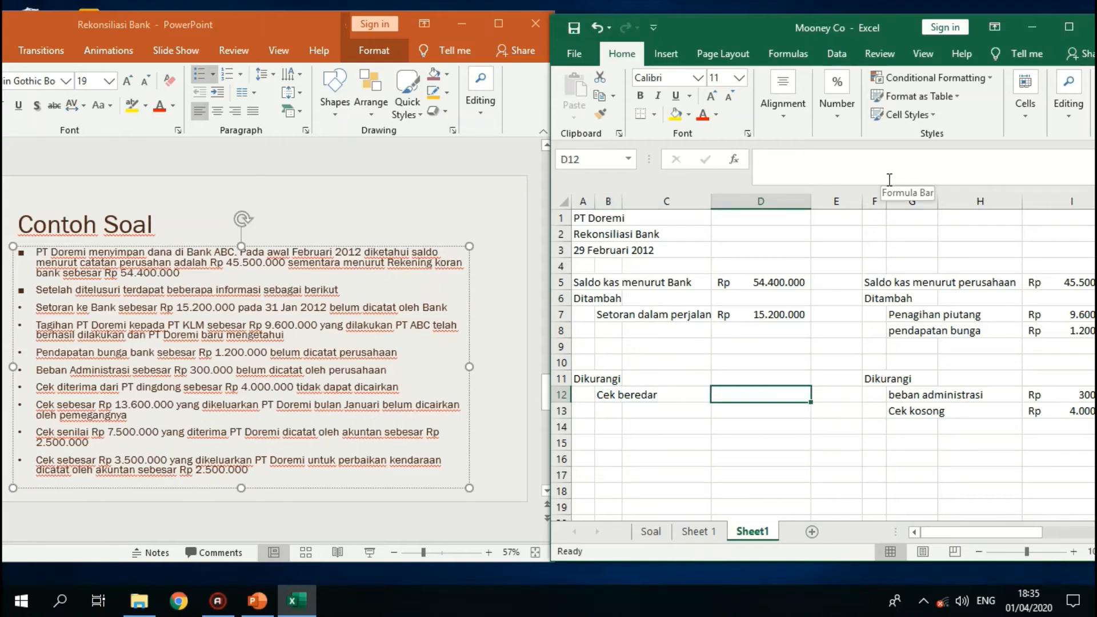
type("1")
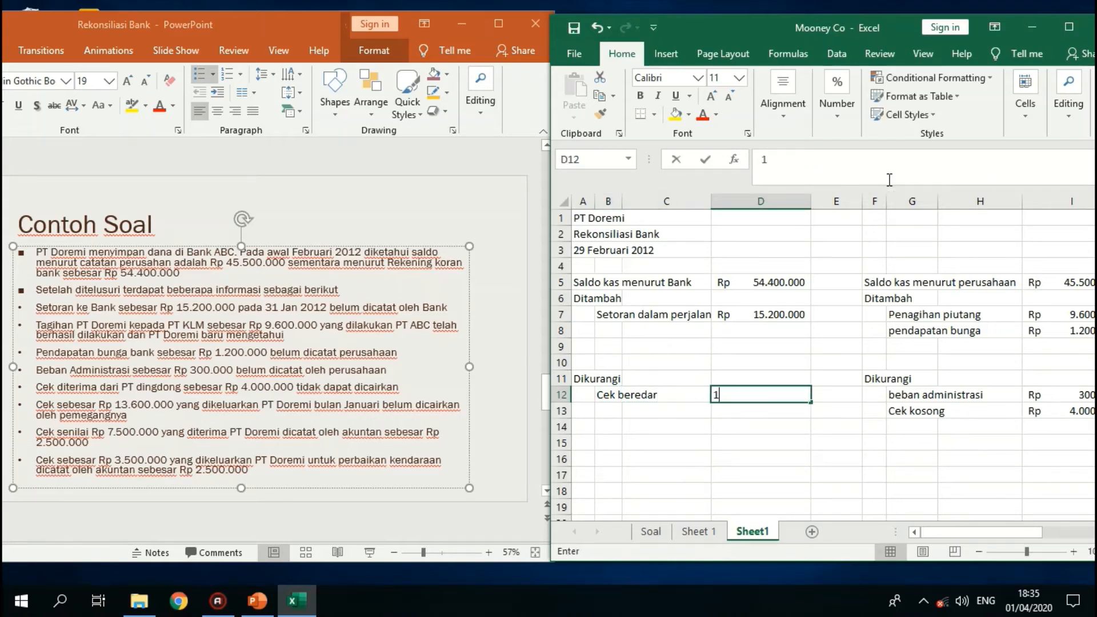
type("3600000")
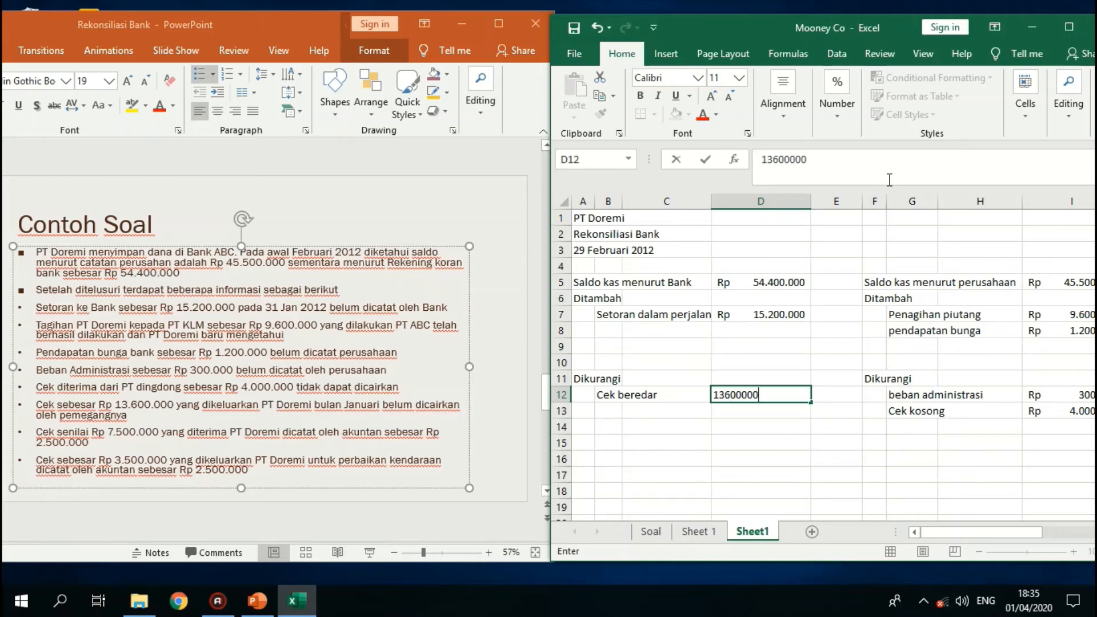
key("Return")
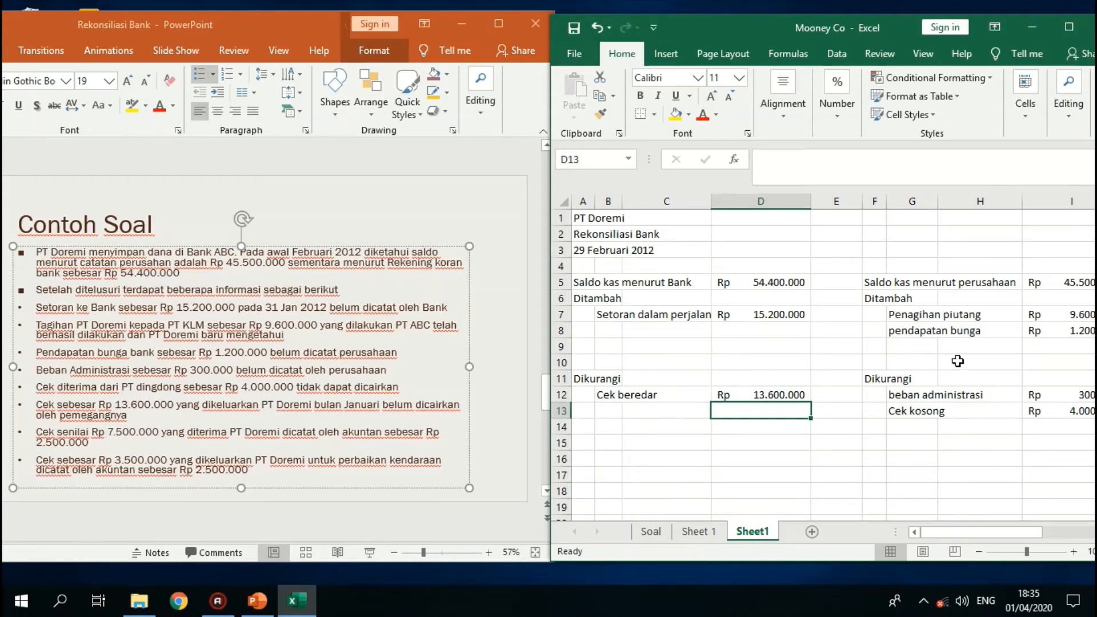
- Add "kesalahan pencatatan" in cell G9 under the company-side Ditambah, with 5000000 as its amount in cell I9
left_click(926, 350)
type("kesal")
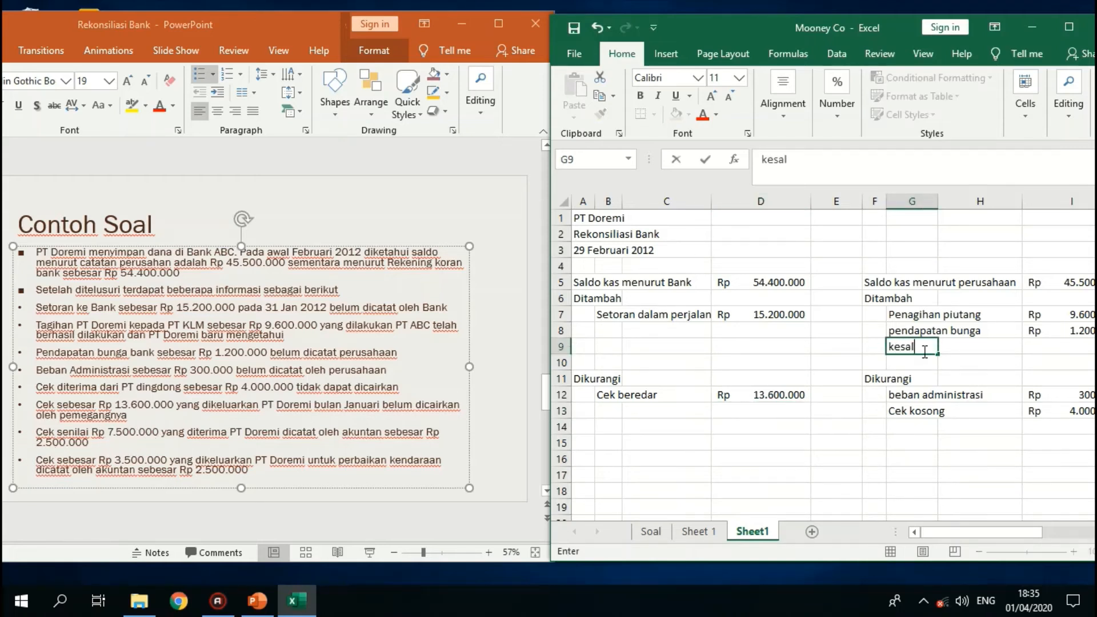
type("ahan pencatatan")
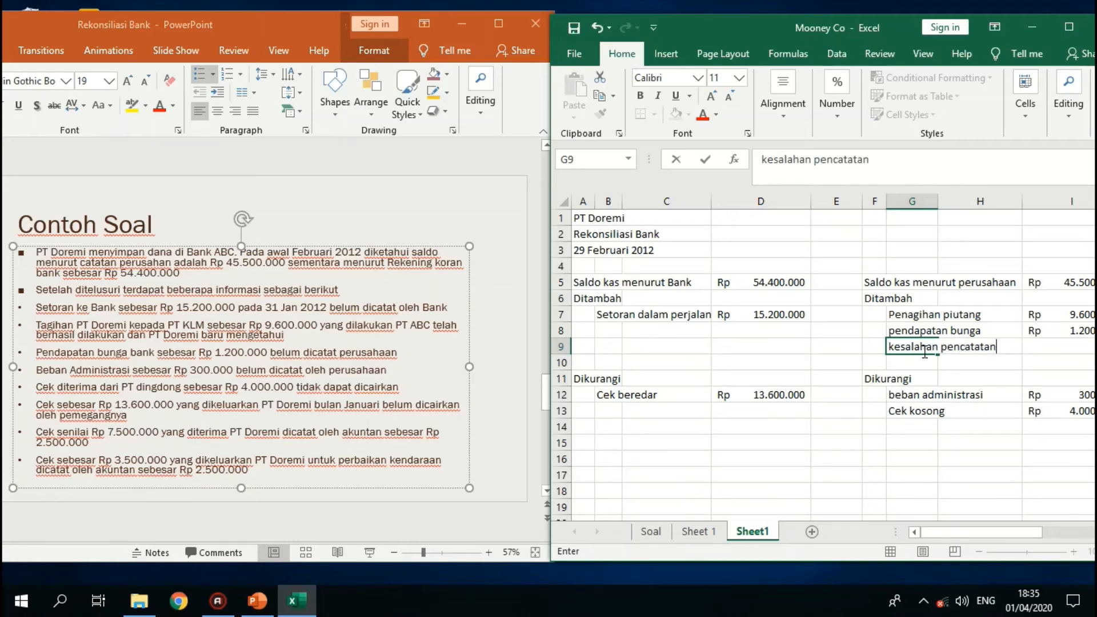
key("Tab")
key("Tab")
type("5.000.0")
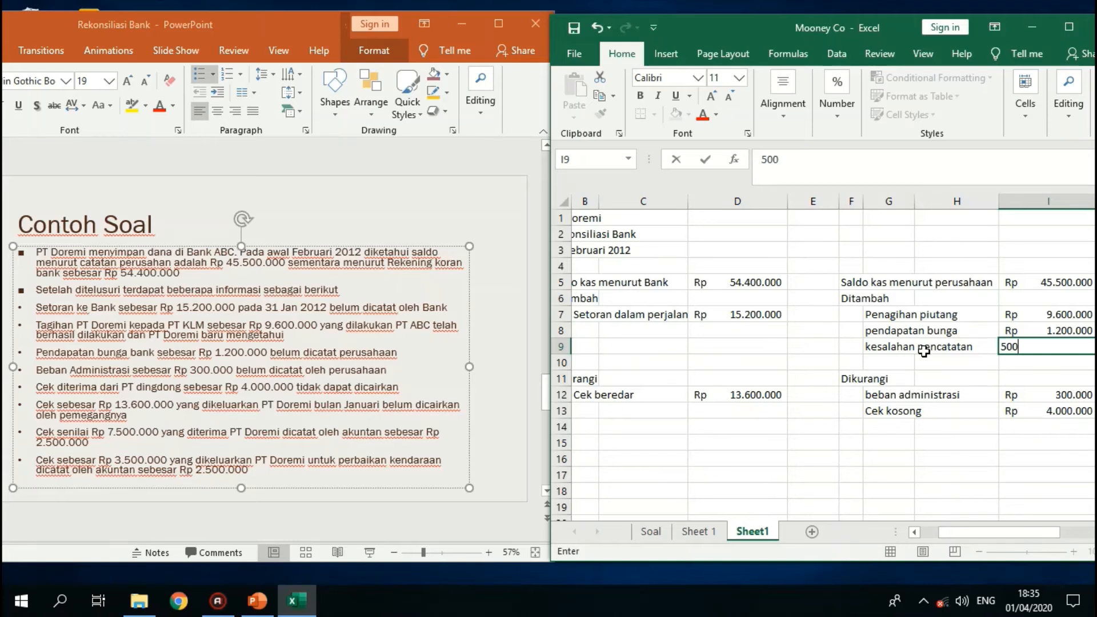
type("0000")
key("Return")
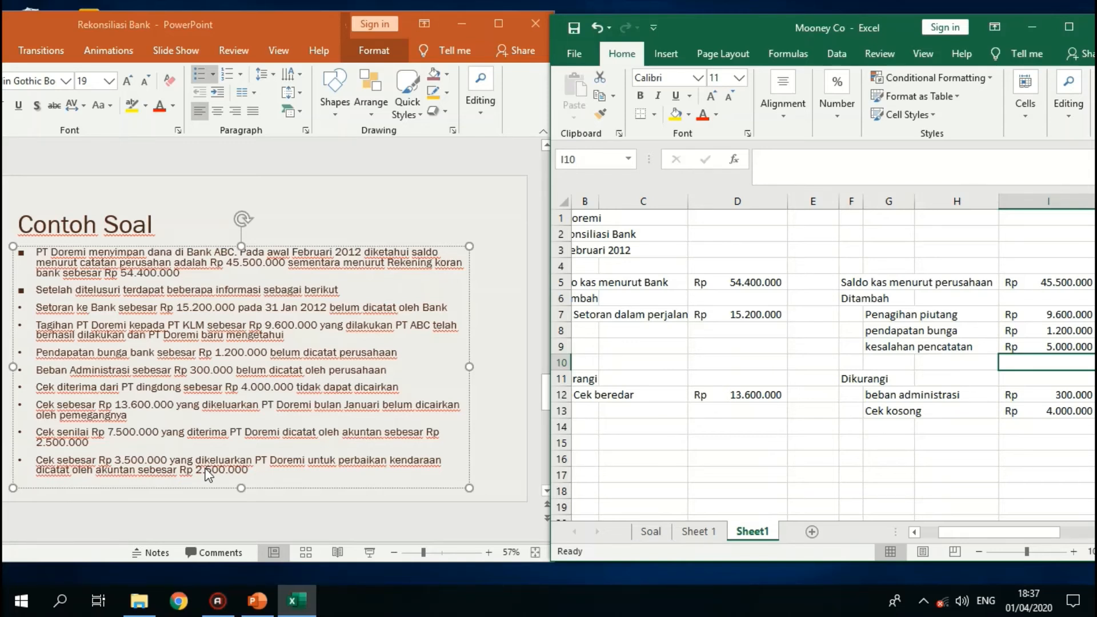
- Add "kesalahan pencatatan" in cell G14 under the company-side Dikurangi, with 1000000 as its amount in cell I14
left_click(869, 430)
type("kesalah")
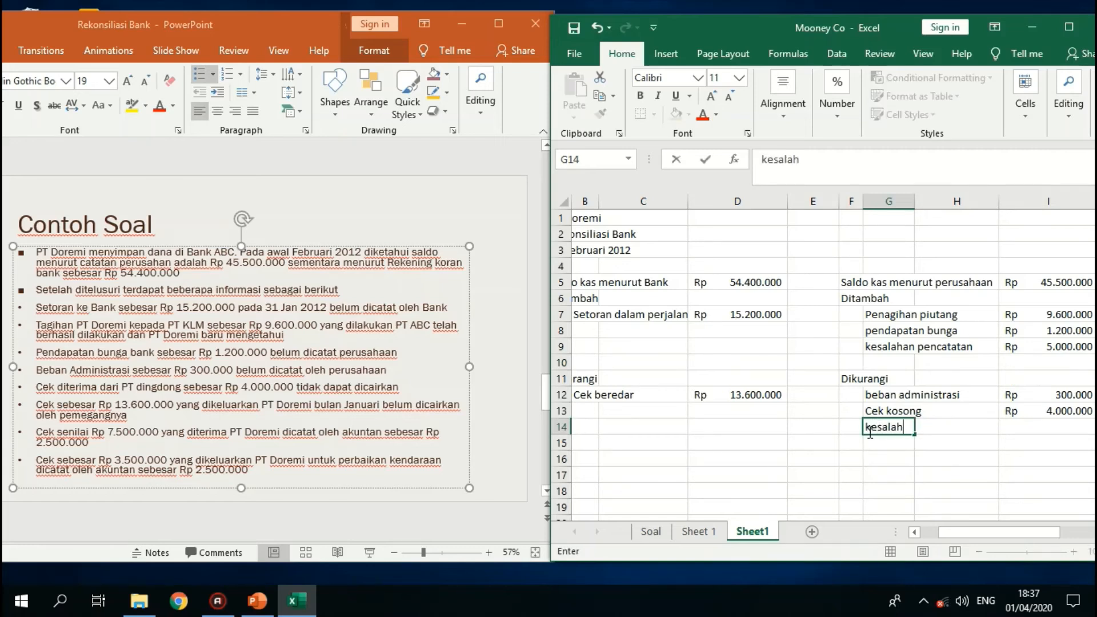
type("an pencatatan")
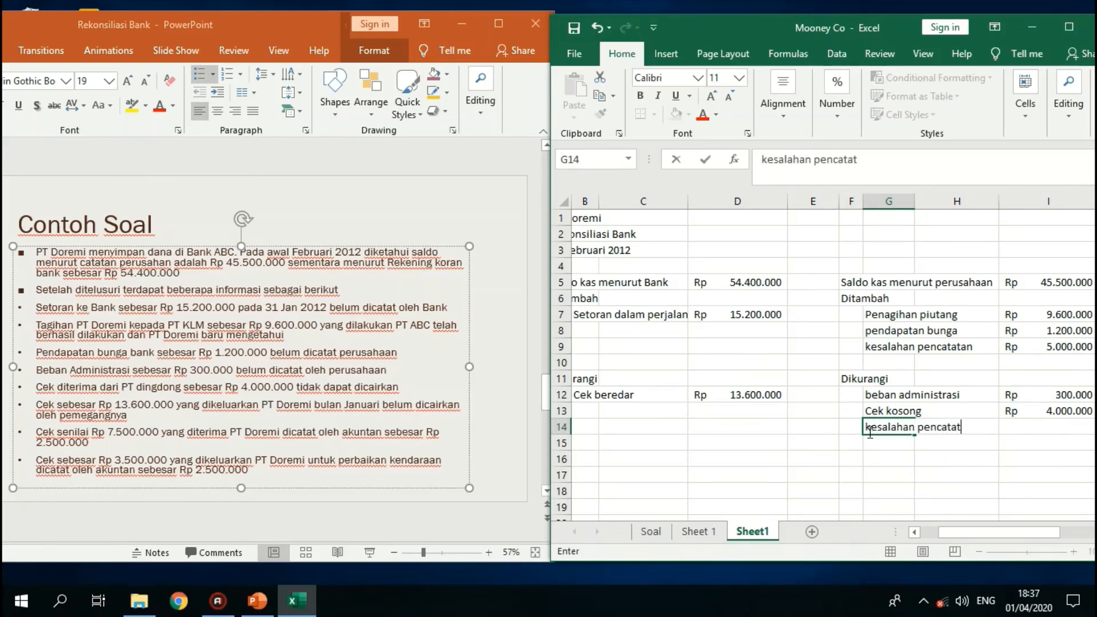
key("Tab")
key("Tab")
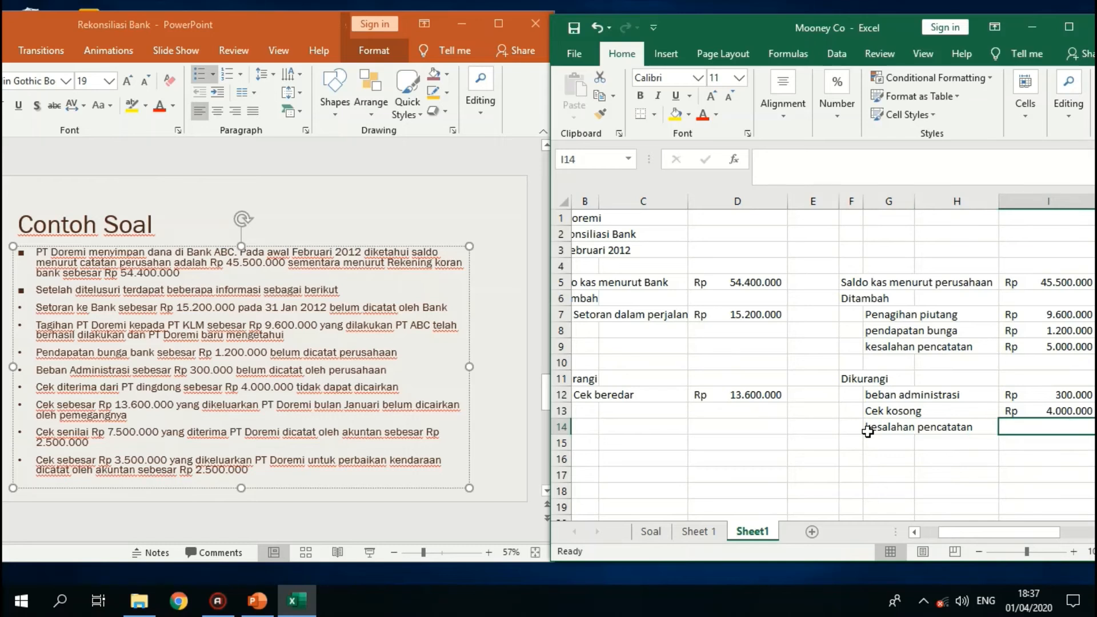
type("1.000.0")
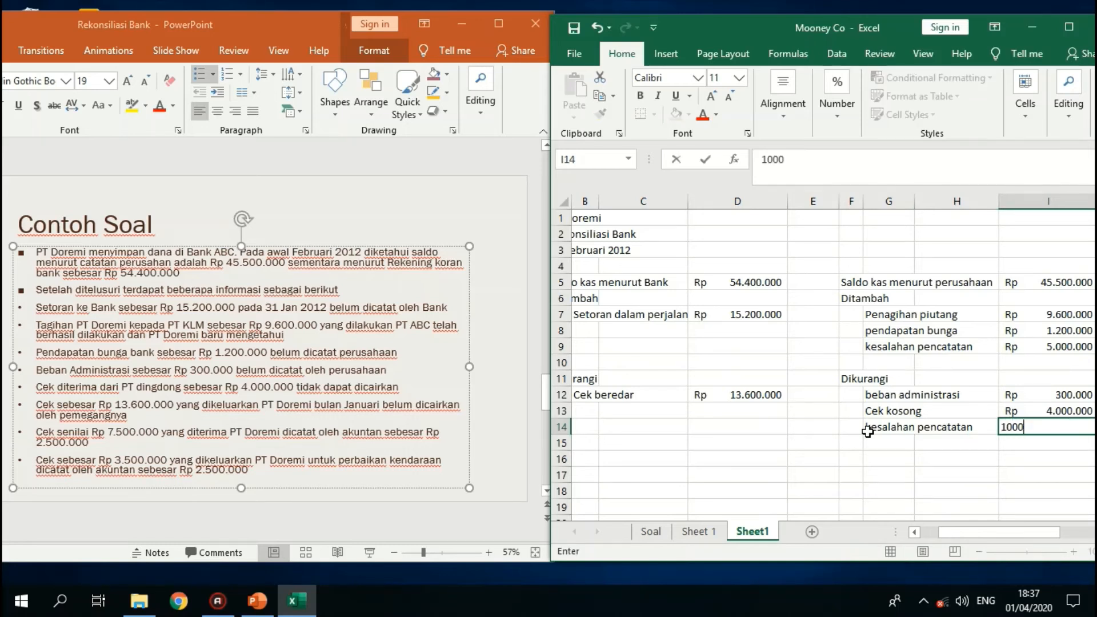
type("00")
key("Return")
- Maximize the Excel window to work on the full width of the reconciliation sheet
key("Left")
key("Left")
key("Left")
key("Left")
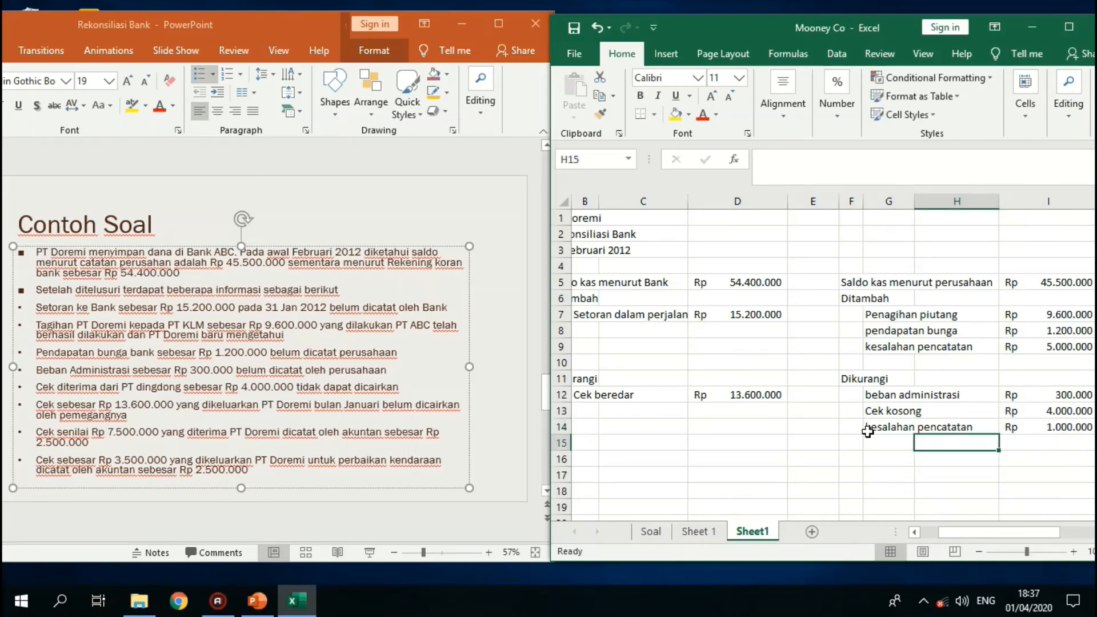
key("Left")
key("Left")
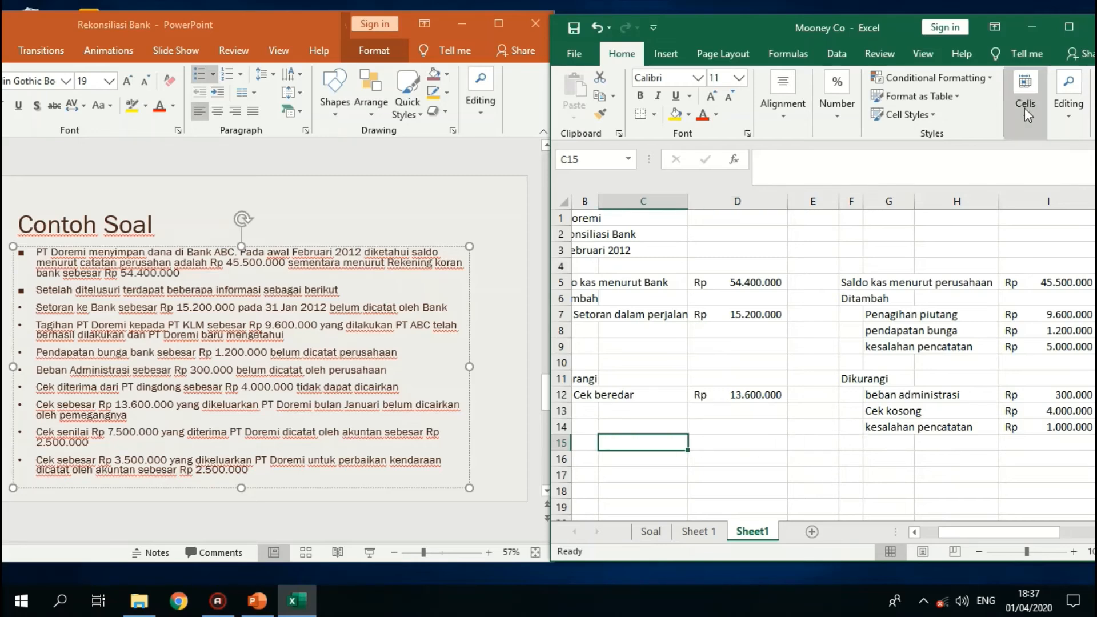
left_click(1068, 22)
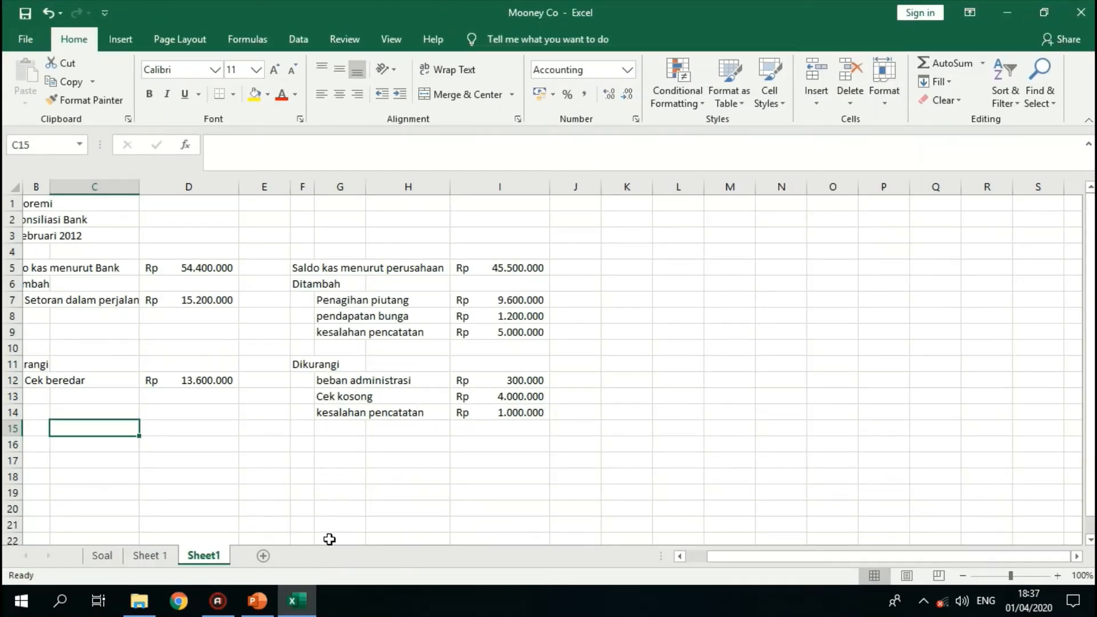
left_click_drag(737, 555, 695, 561)
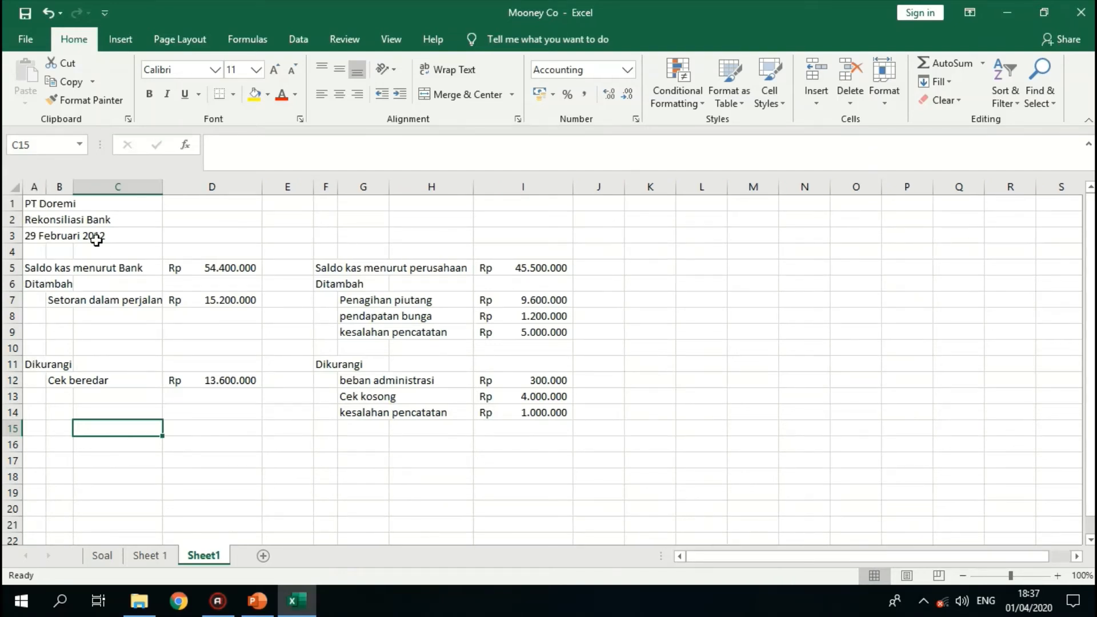
- Try to merge and center the title range A1:I3 as one block, and undo the merge
left_click_drag(27, 204, 526, 237)
left_click(511, 96)
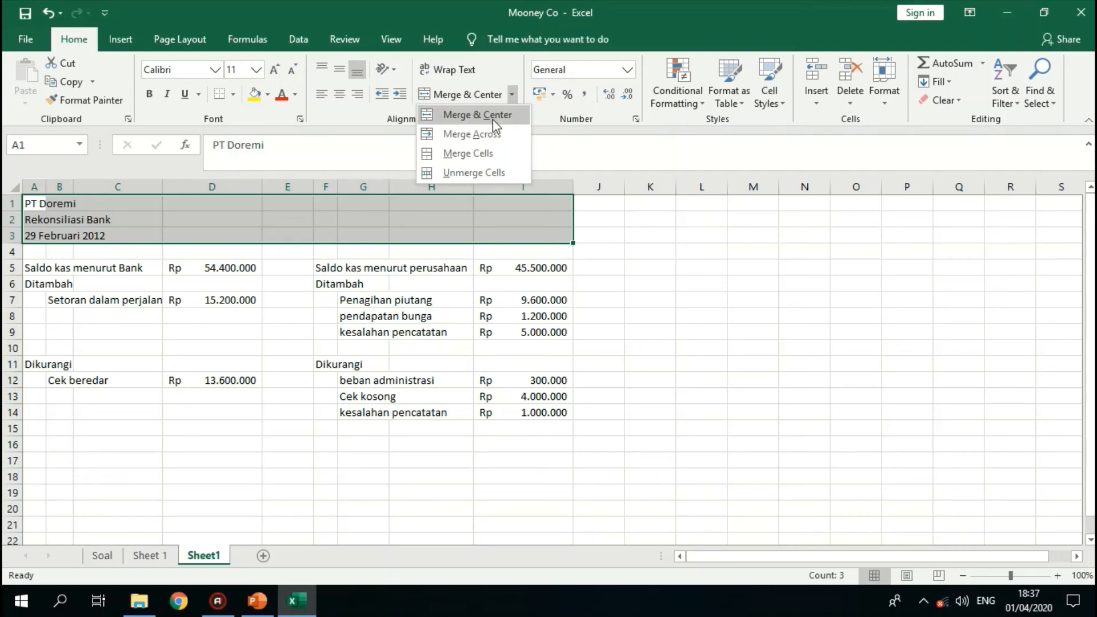
left_click(496, 116)
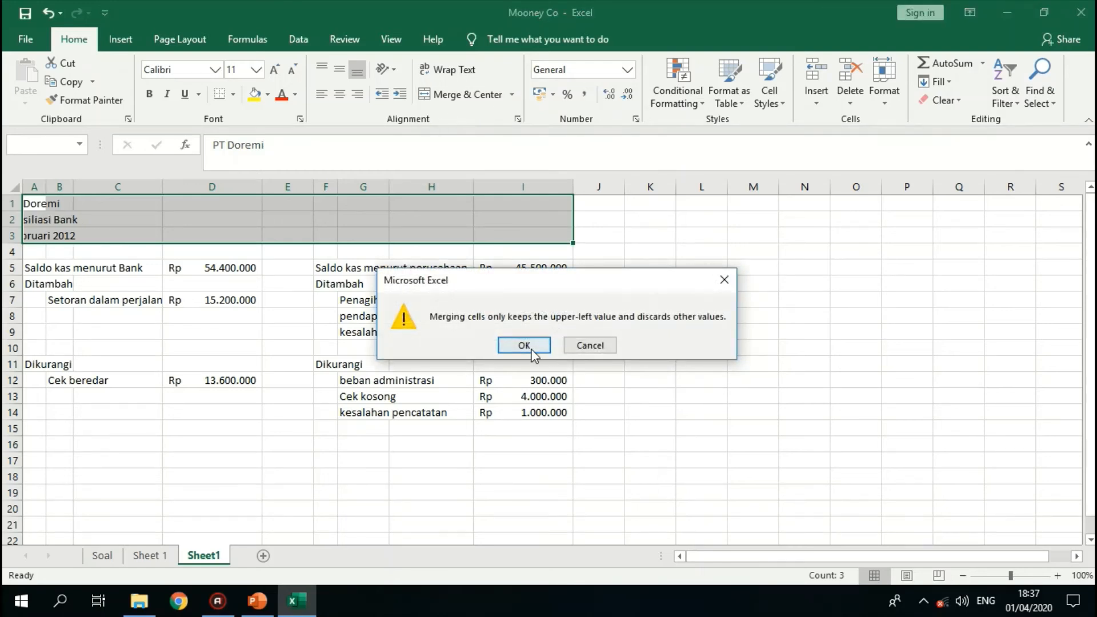
left_click(525, 349)
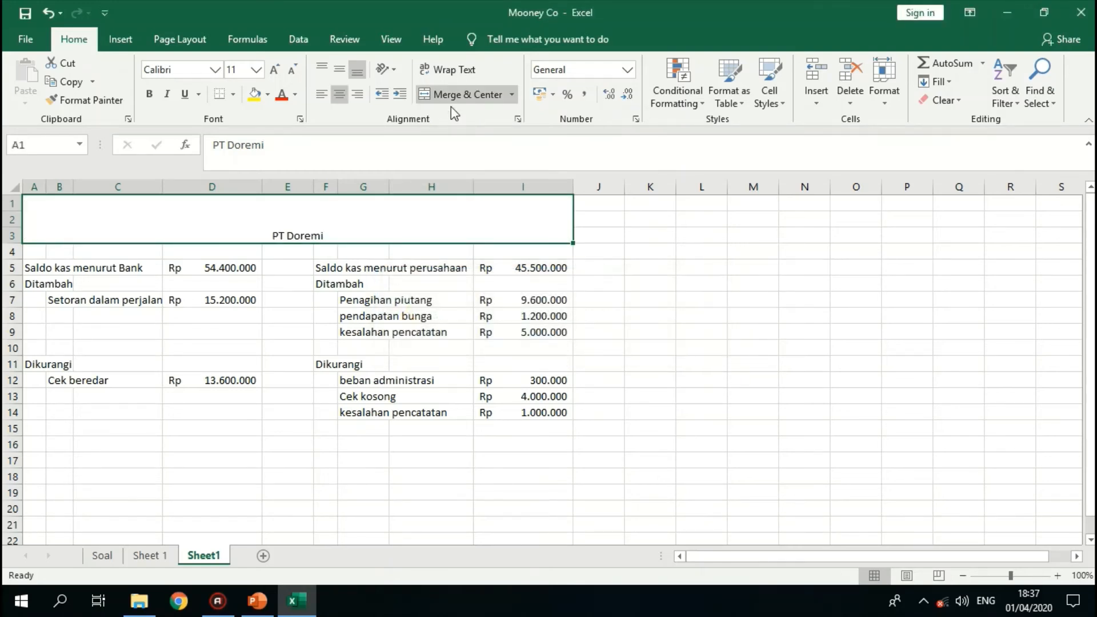
left_click(48, 12)
- Merge each of the three title rows across columns A to I separately and center their text
left_click(512, 94)
left_click(469, 133)
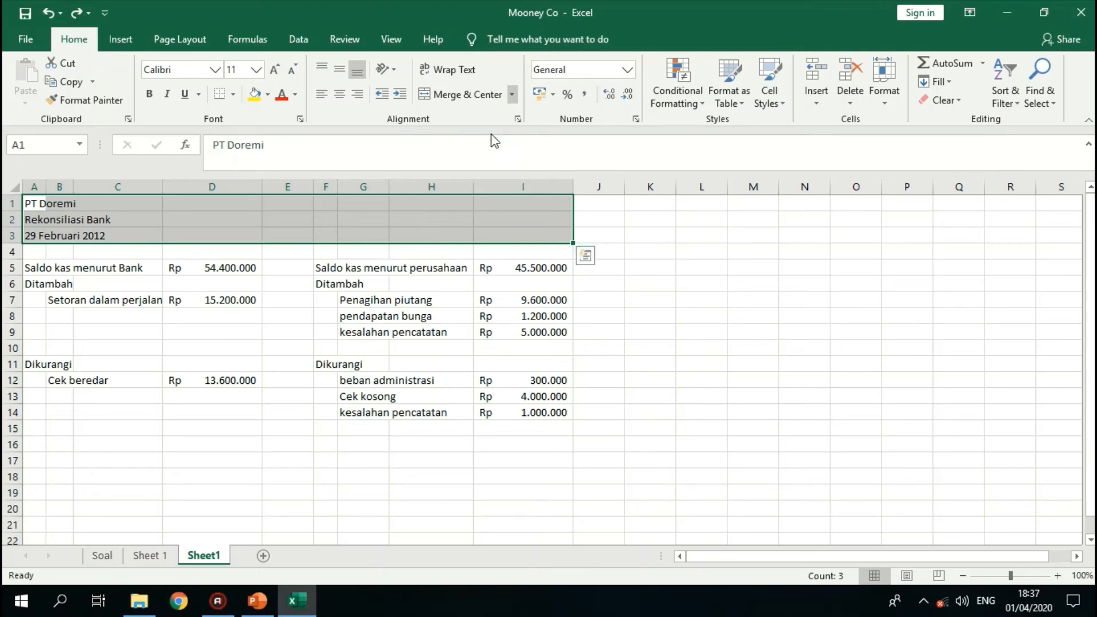
left_click(340, 95)
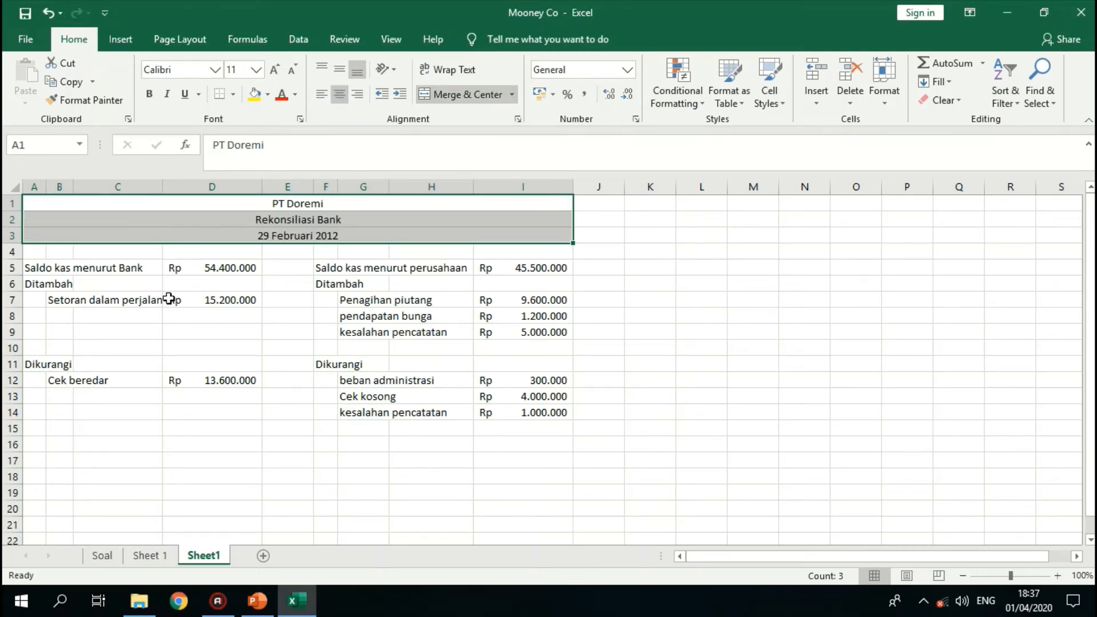
- Widen column B so the label "Setoran dalam perjalanan" fits inside it
left_click(153, 186)
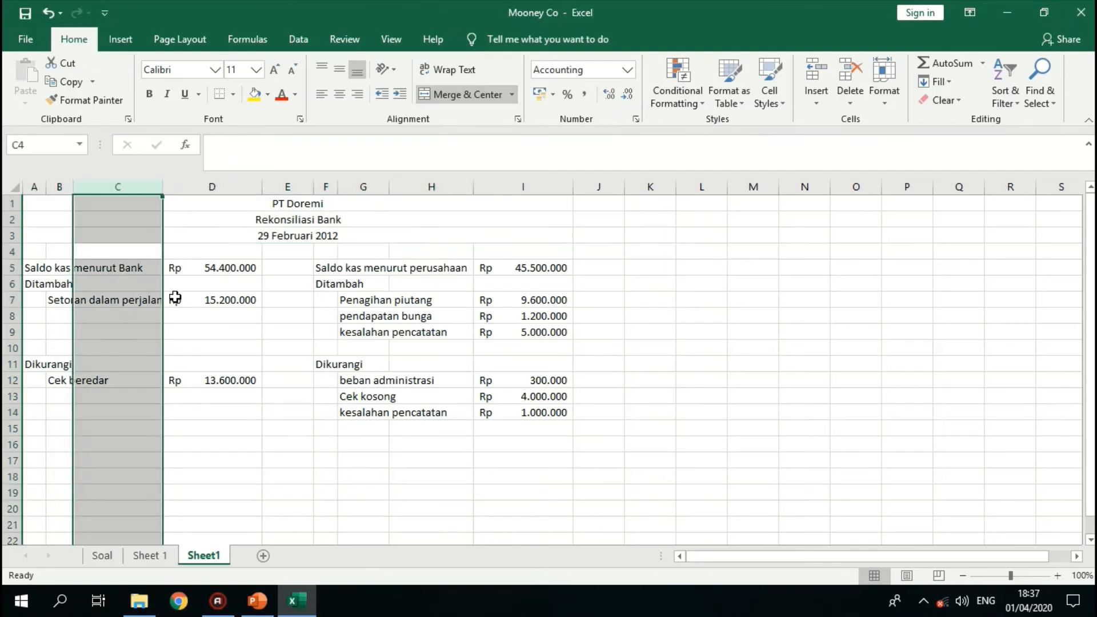
left_click_drag(75, 185, 177, 188)
- Try to cut the amounts in cells D7 and D12 together
left_click_drag(298, 304, 299, 305)
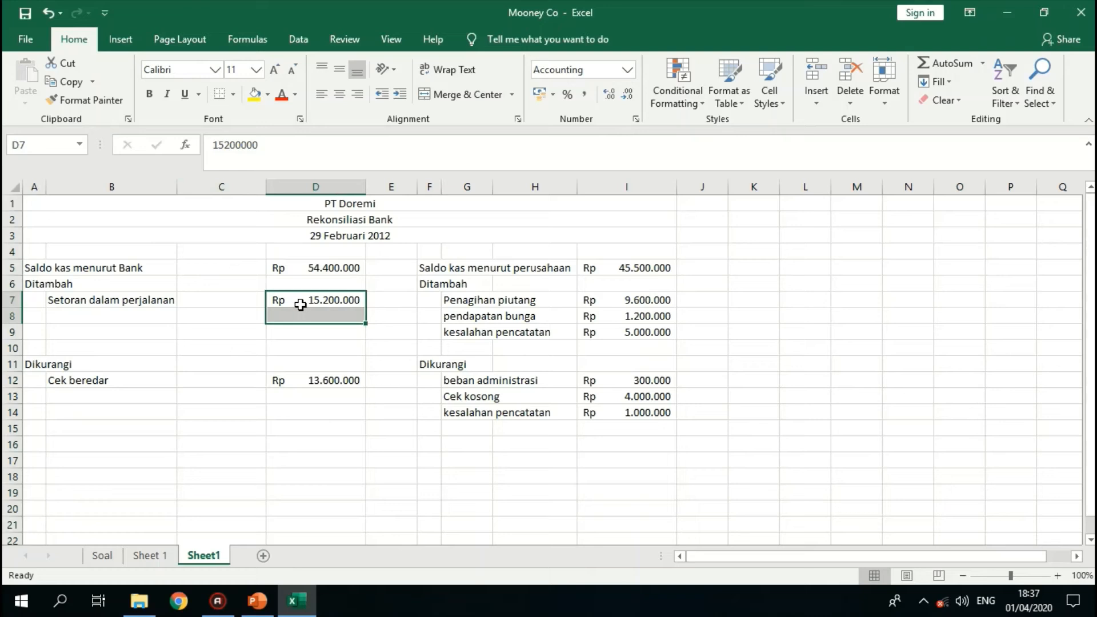
left_click(278, 381, "ctrl")
key("ctrl+x")
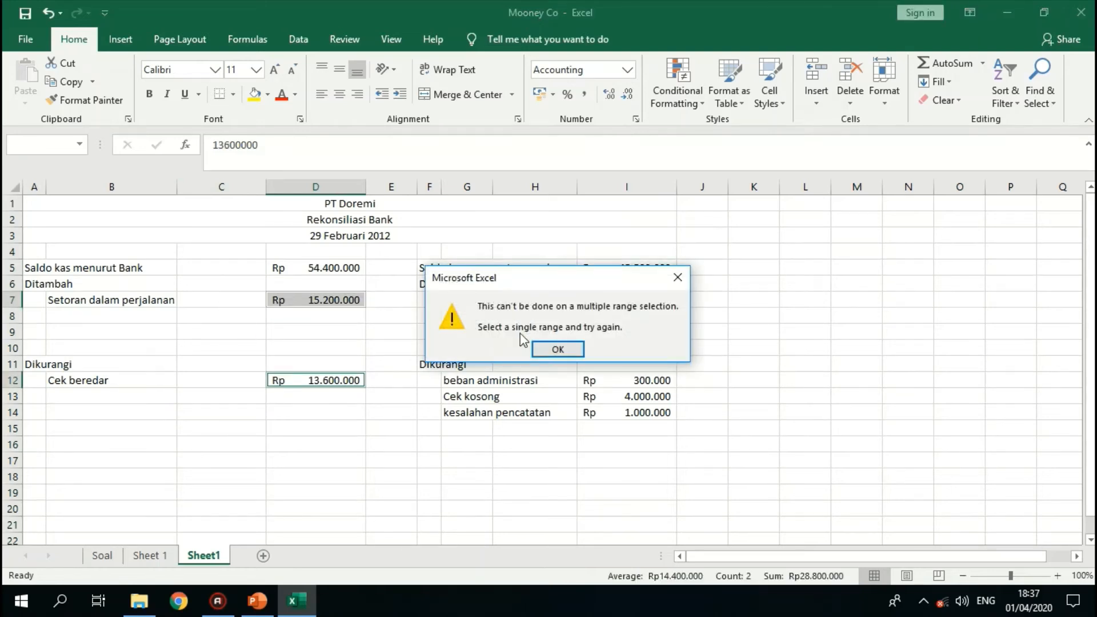
left_click(680, 277)
- Move the Setoran dalam perjalanan amount from cell D7 to cell C7
left_click(330, 297)
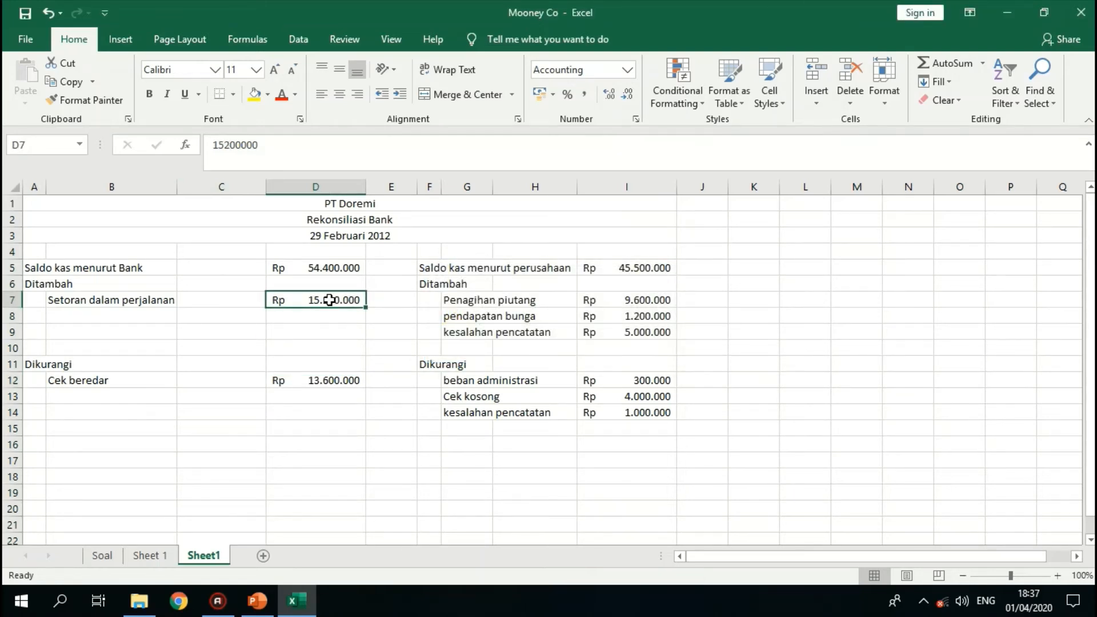
key("ctrl+x")
left_click(218, 297)
key("ctrl+v")
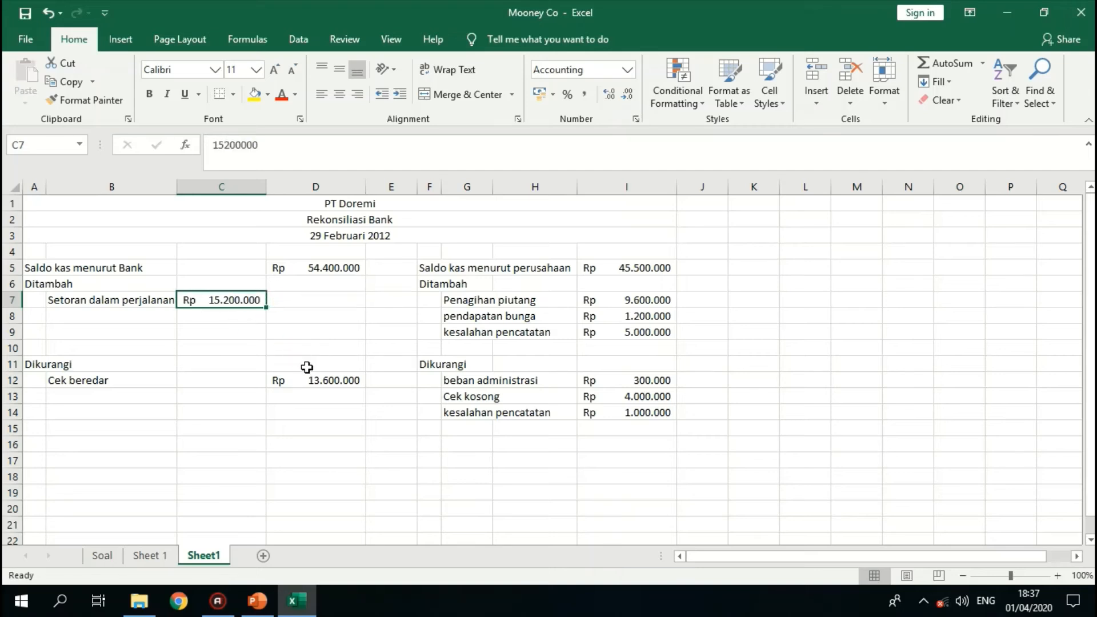
- Move the Cek beredar amount from cell D12 to cell C12
left_click(314, 380)
key("ctrl+x")
left_click(216, 377)
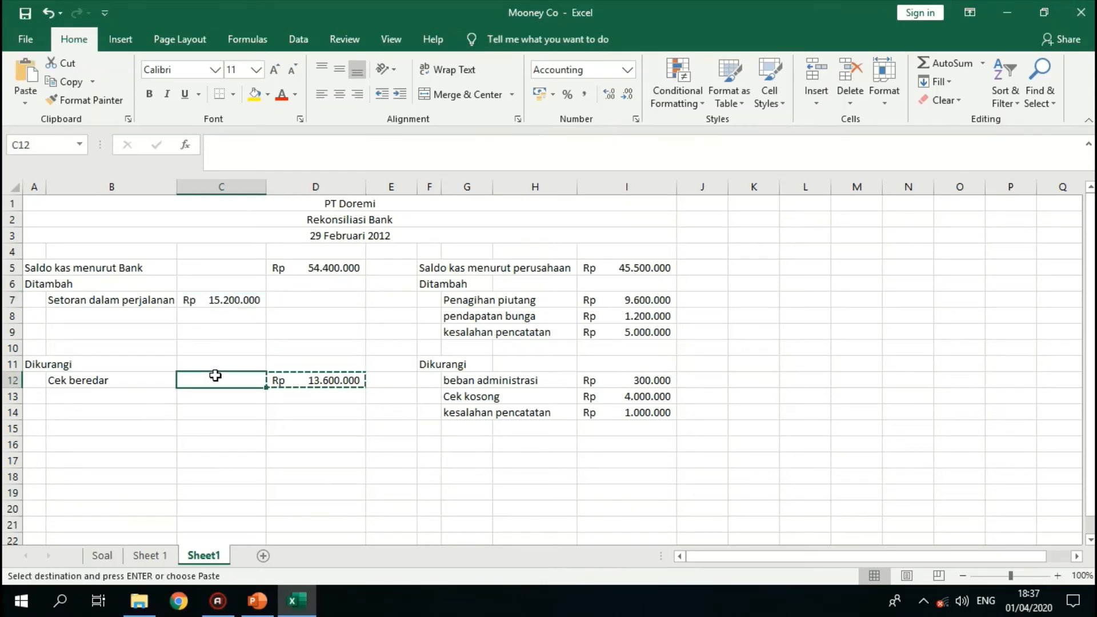
key("ctrl+v")
- Add a bottom border under the amounts in cells C7 and C12
left_click(232, 297)
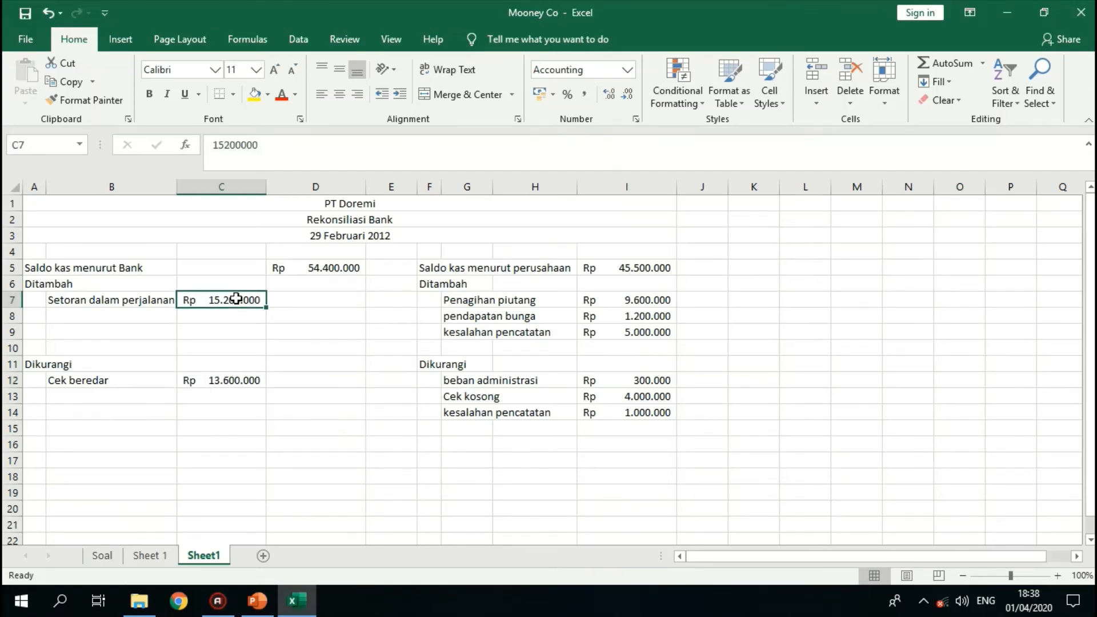
left_click(220, 96)
left_click(204, 380)
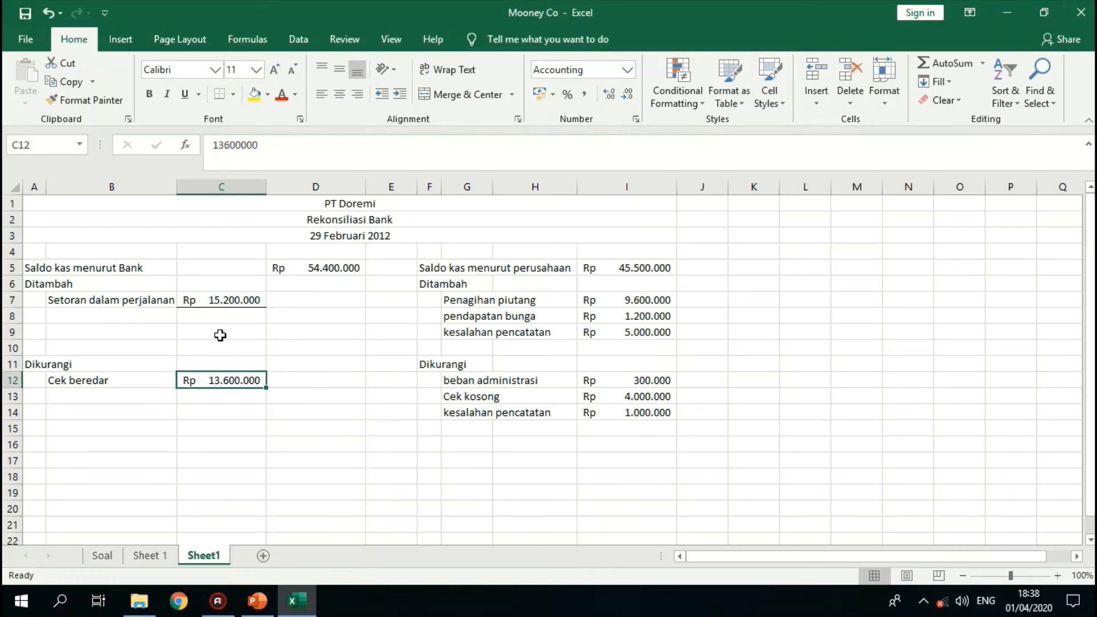
left_click(219, 96)
left_click(311, 399)
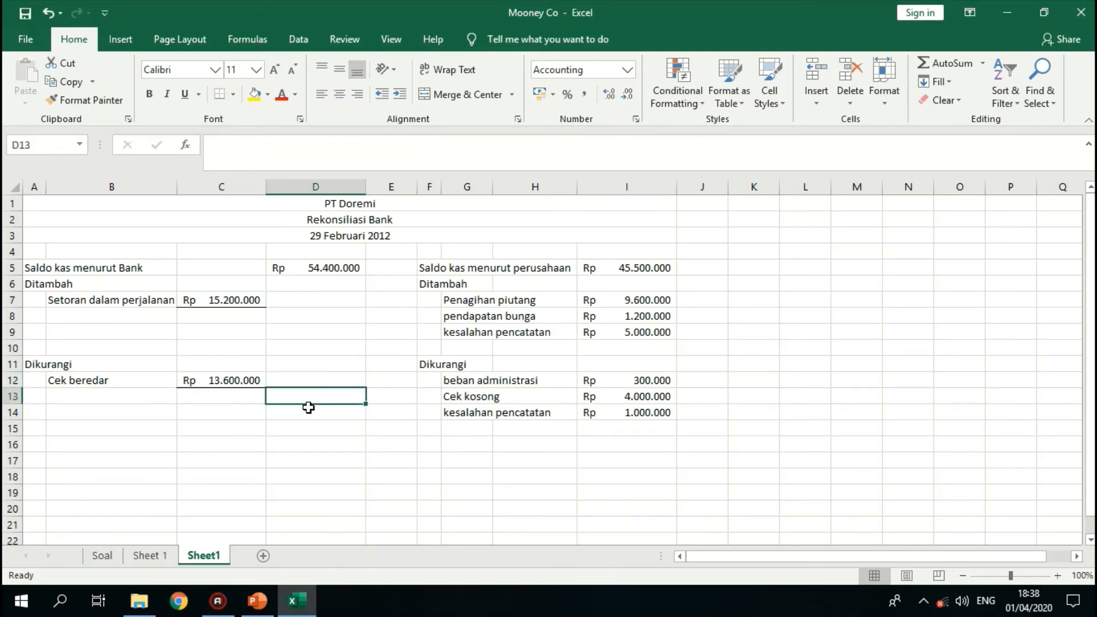
left_click(307, 407)
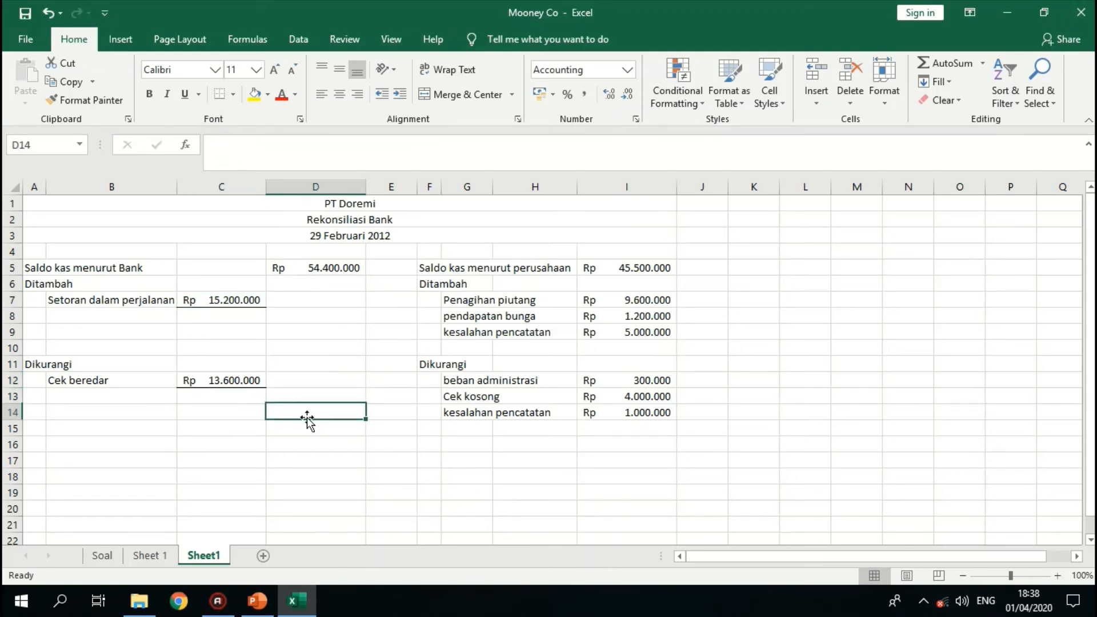
- Enter the formula =C7 in cell D8 to carry over the bank-side addition
left_click(283, 319)
type("=")
key("Up")
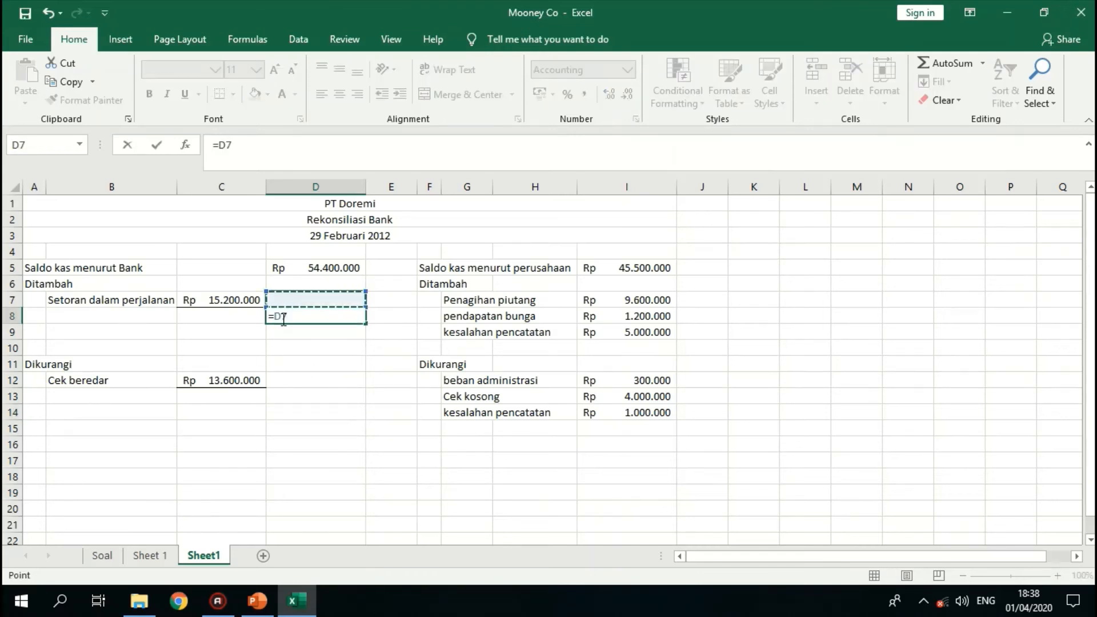
key("Left")
key("Return")
key("Return")
key("Return")
- Enter the formula =C12 in cell D13 to carry over the bank-side deduction
key("Down")
key("Down")
type("=")
key("Up")
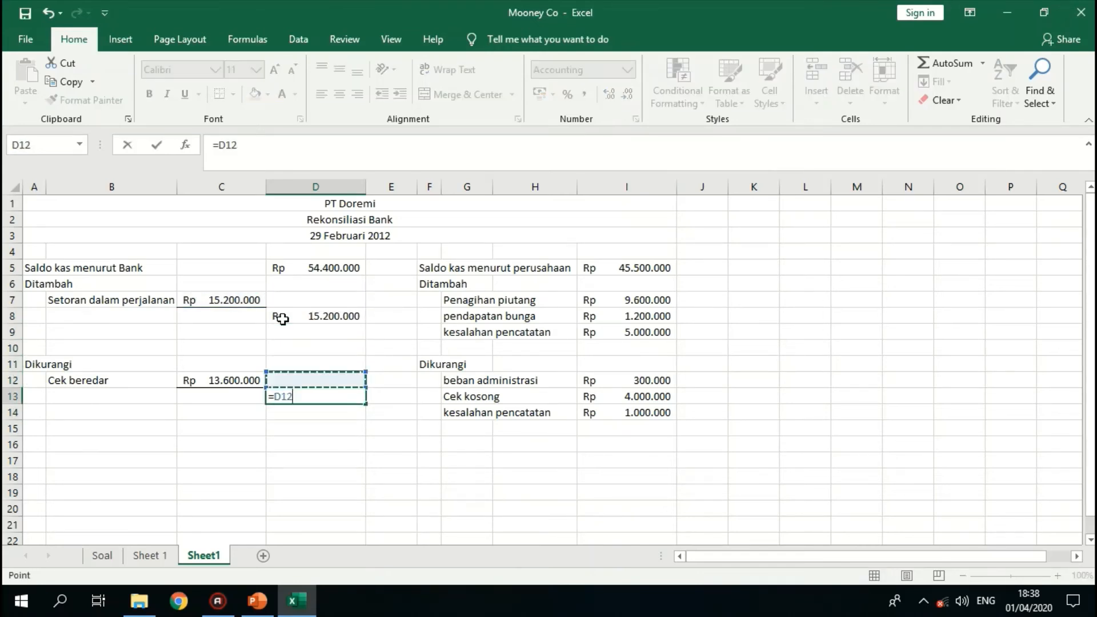
key("Left")
key("Return")
key("Return")
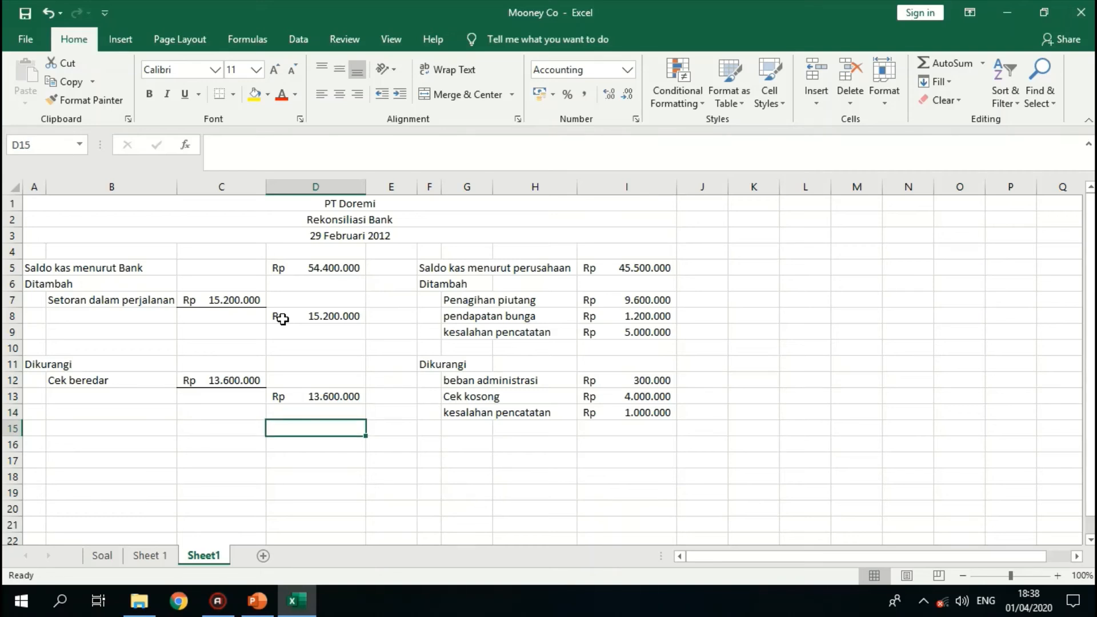
- Enter the label "Saldo yang benar" in cell A15
key("Left")
key("Left")
key("Left")
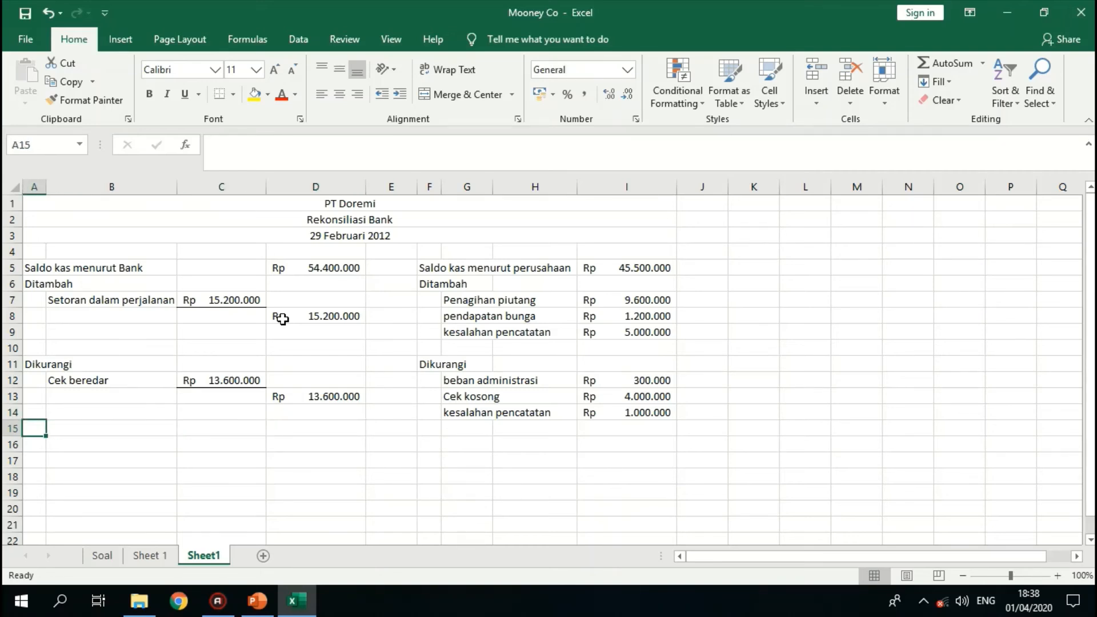
type("Saldo ")
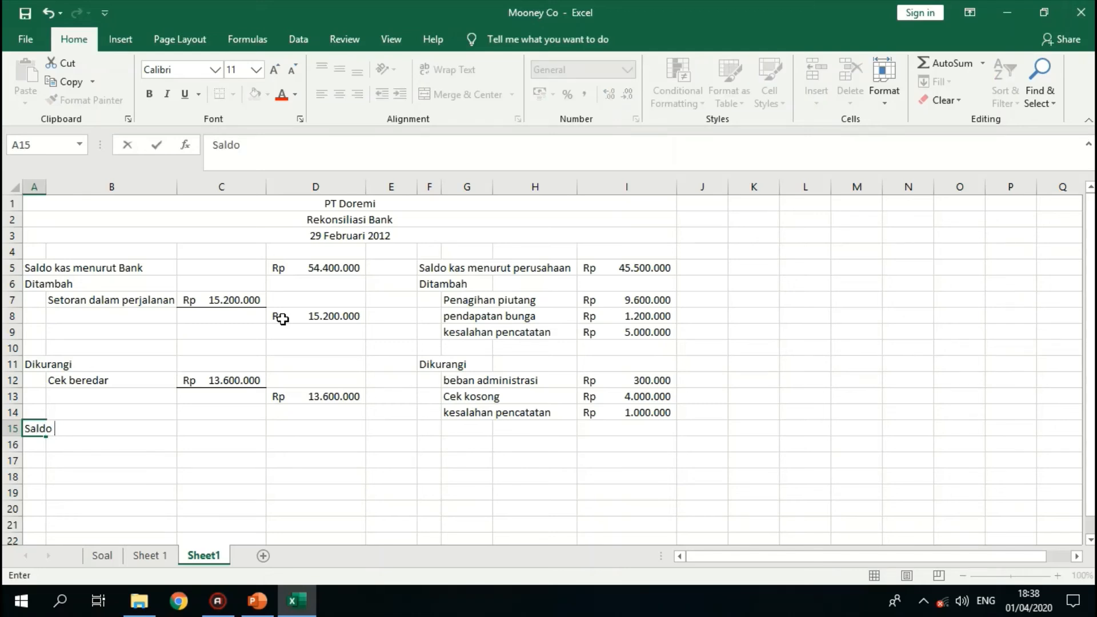
type("yang ben")
key("Tab")
key("Tab")
key("Tab")
key("Tab")
key("Tab")
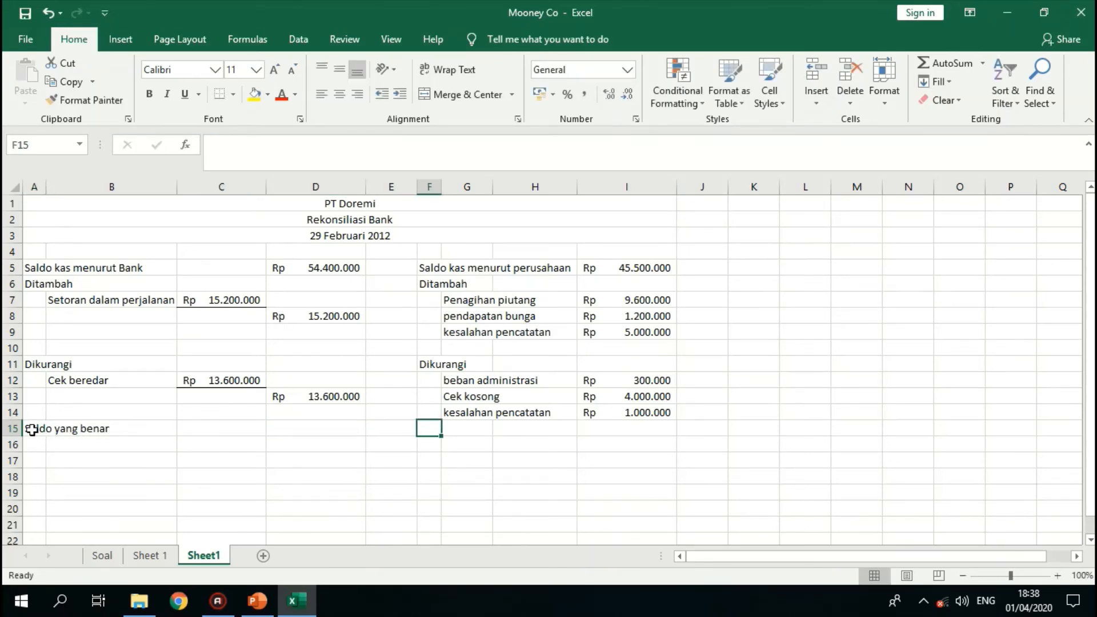
- Insert a blank row above the Saldo yang benar row and enter "Saldo yang benar" in cell F16
left_click(12, 430)
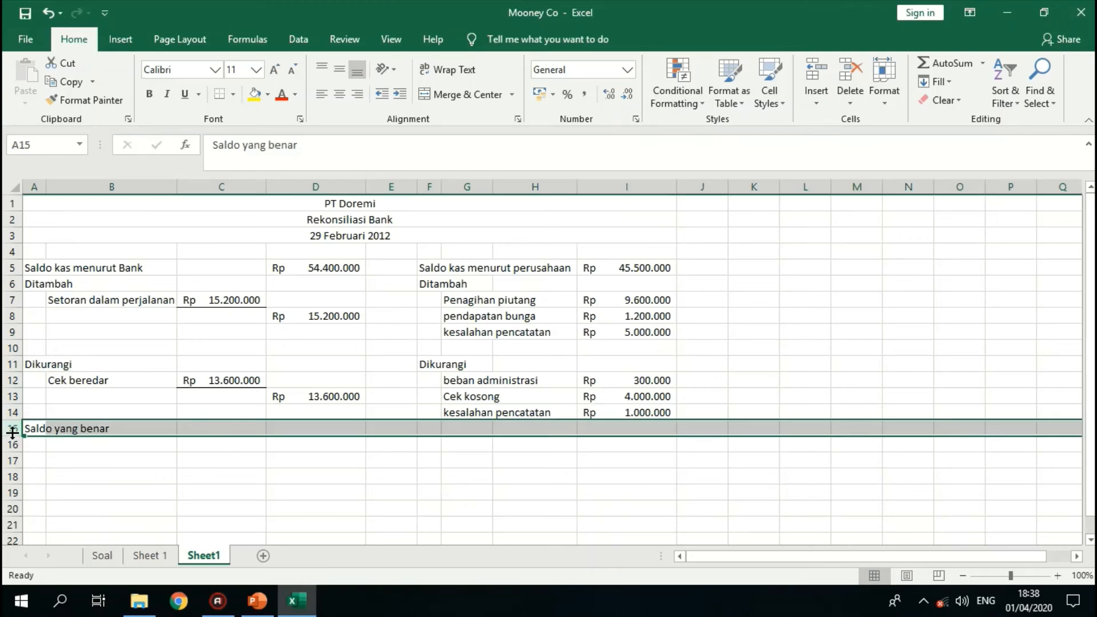
left_click(817, 73)
left_click(437, 445)
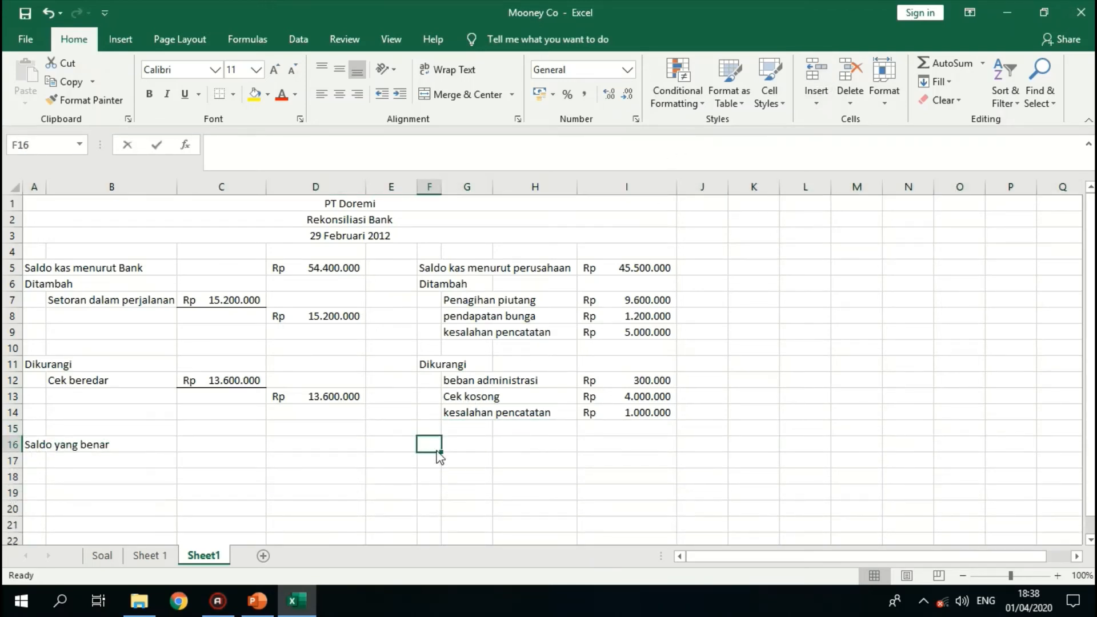
type("Saldo yang be")
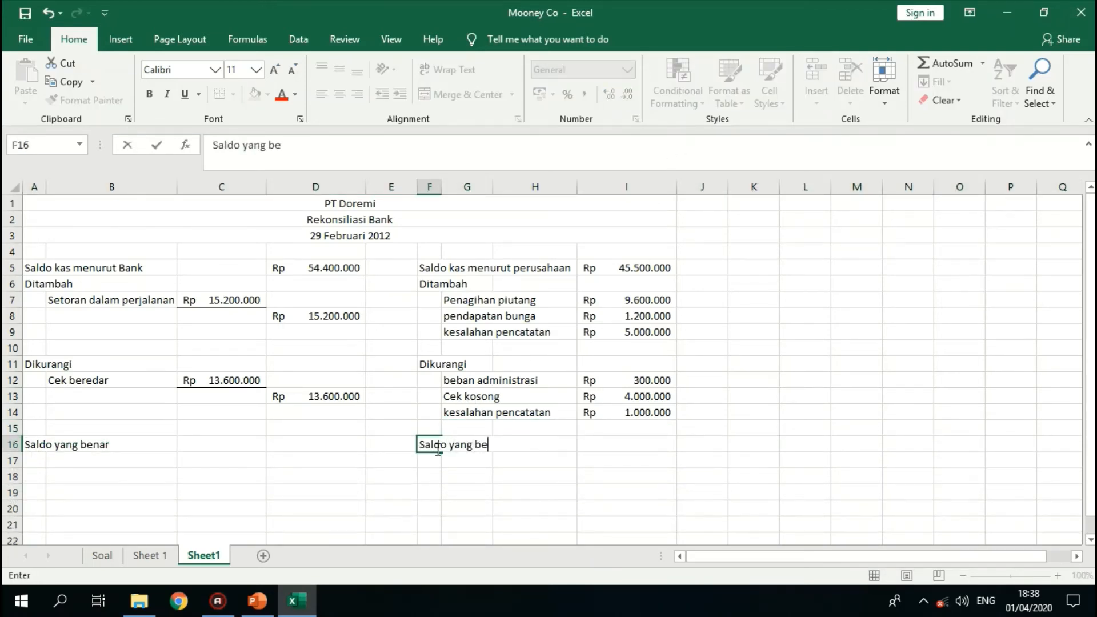
type("nar")
- Widen column G to fit its item labels and move the company-side addition amounts from I7:I9 to H7:H9
left_click(473, 186)
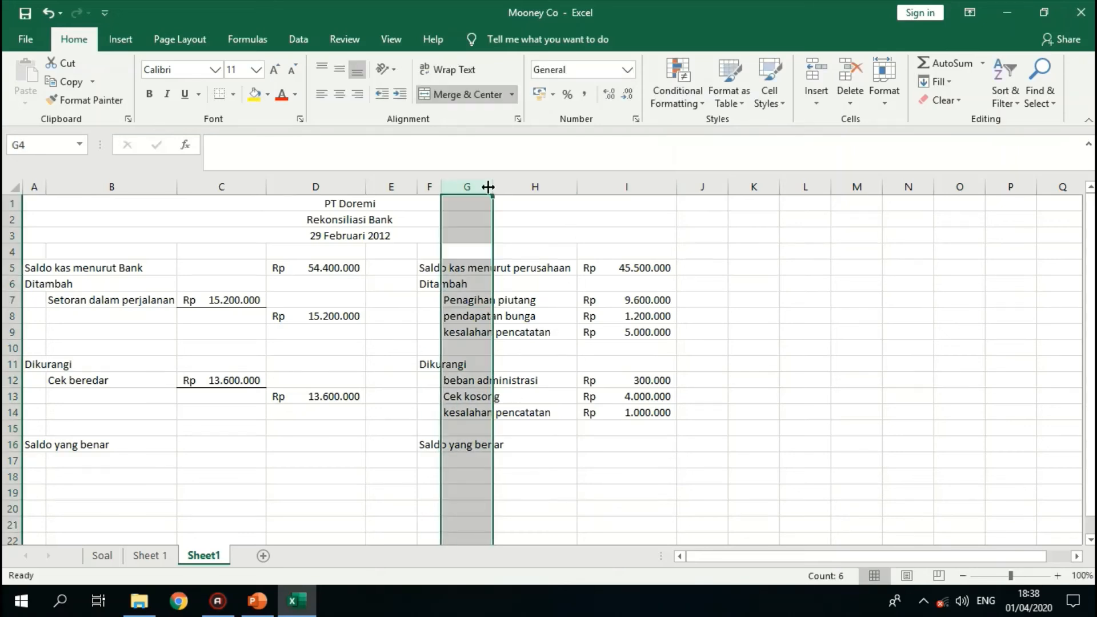
left_click_drag(492, 187, 569, 187)
left_click_drag(703, 300, 703, 332)
key("ctrl+c")
key("ctrl+q")
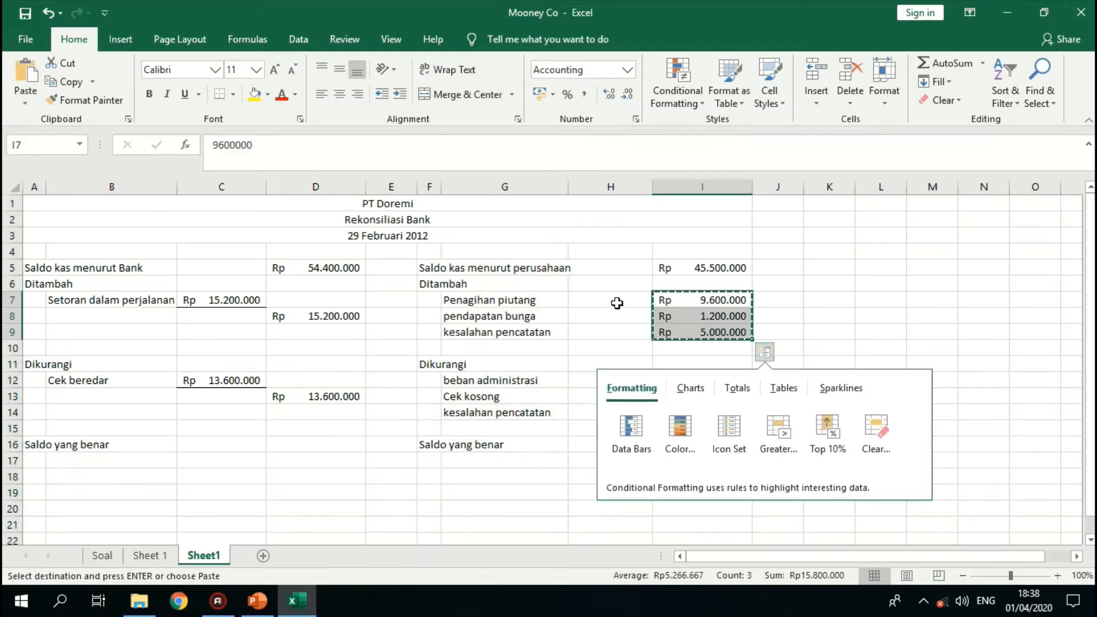
left_click(605, 300)
key("ctrl+v")
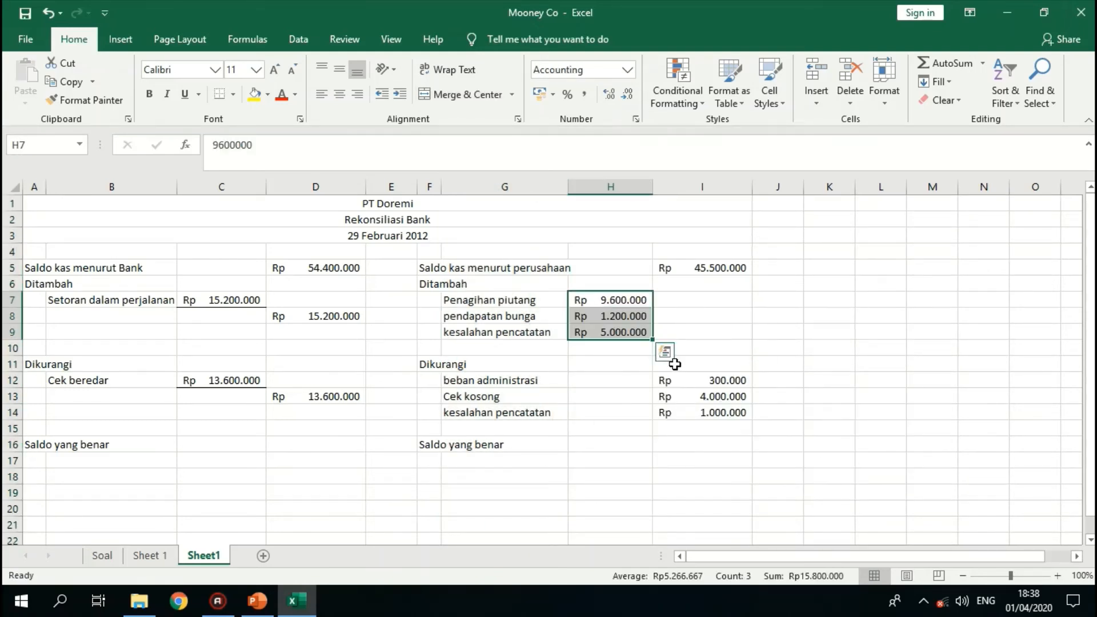
- Move the company-side deduction amounts from I12:I14 to H12:H14
left_click_drag(686, 379, 685, 412)
key("ctrl+x")
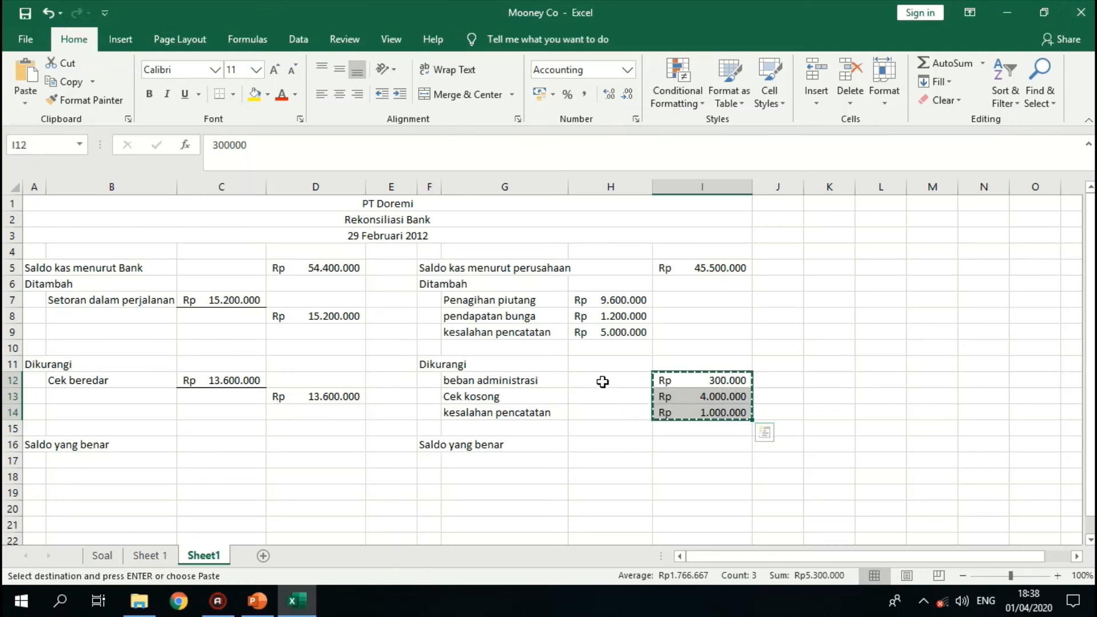
left_click(603, 380)
key("ctrl+v")
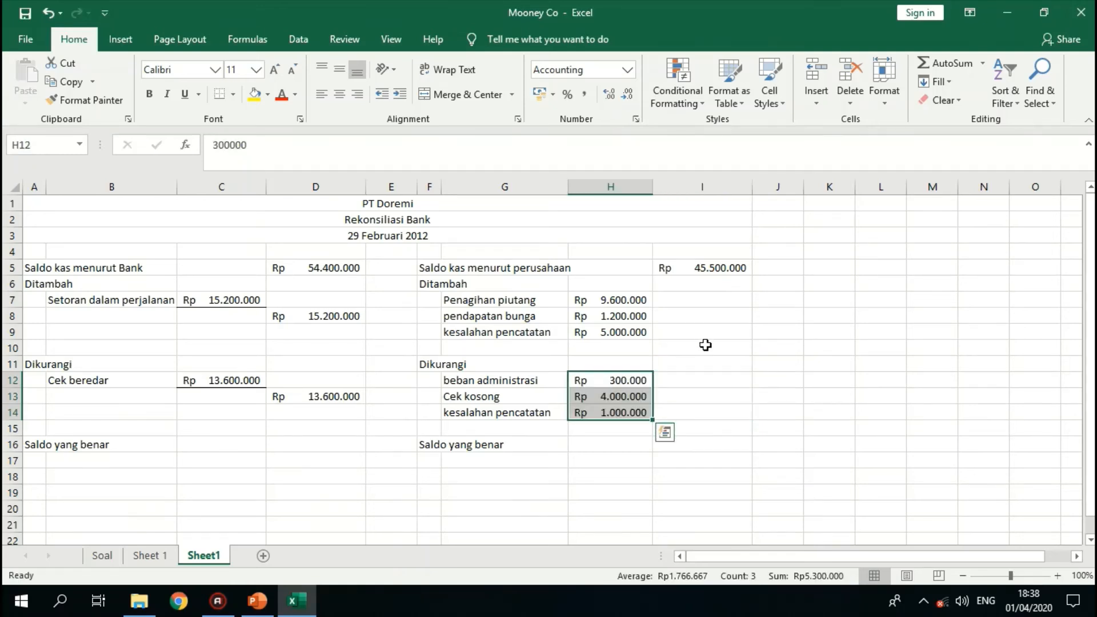
- Add a bottom border under the kesalahan pencatatan amounts in cells H9 and H14
left_click(623, 331)
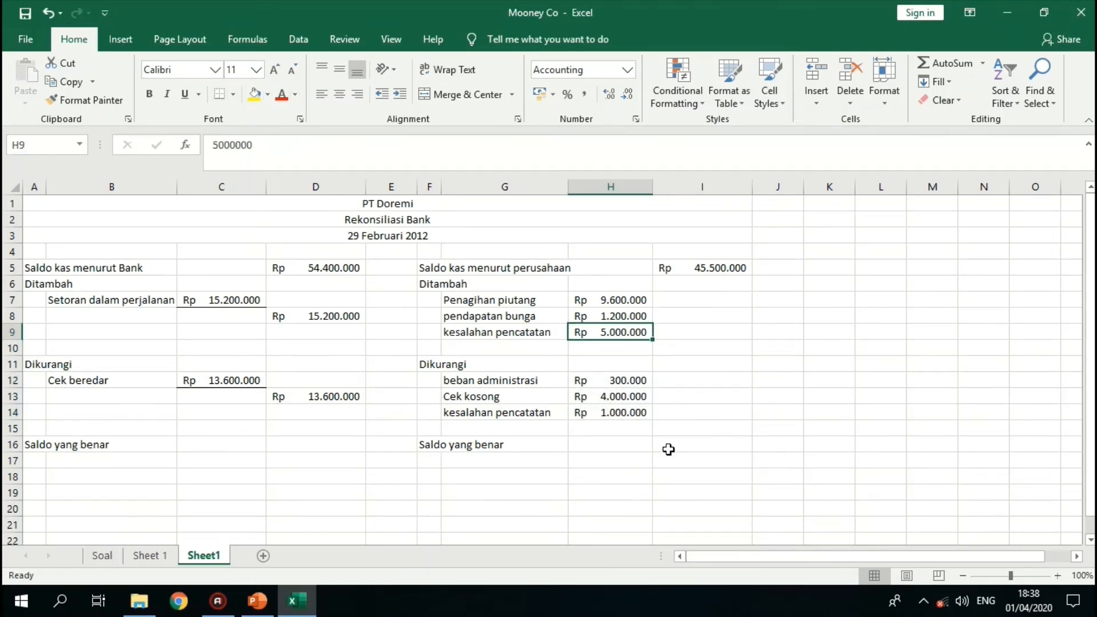
left_click(641, 411)
left_click(219, 98)
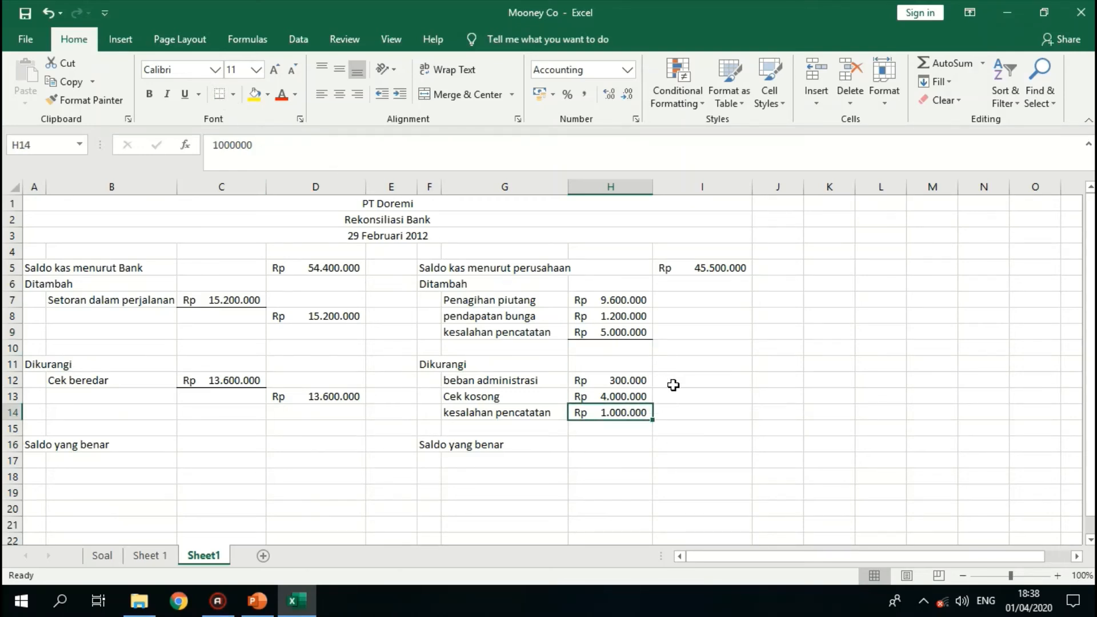
- Total the company-side additions in cell I10 with a SUM of H7:H9
left_click(695, 348)
type("=sum")
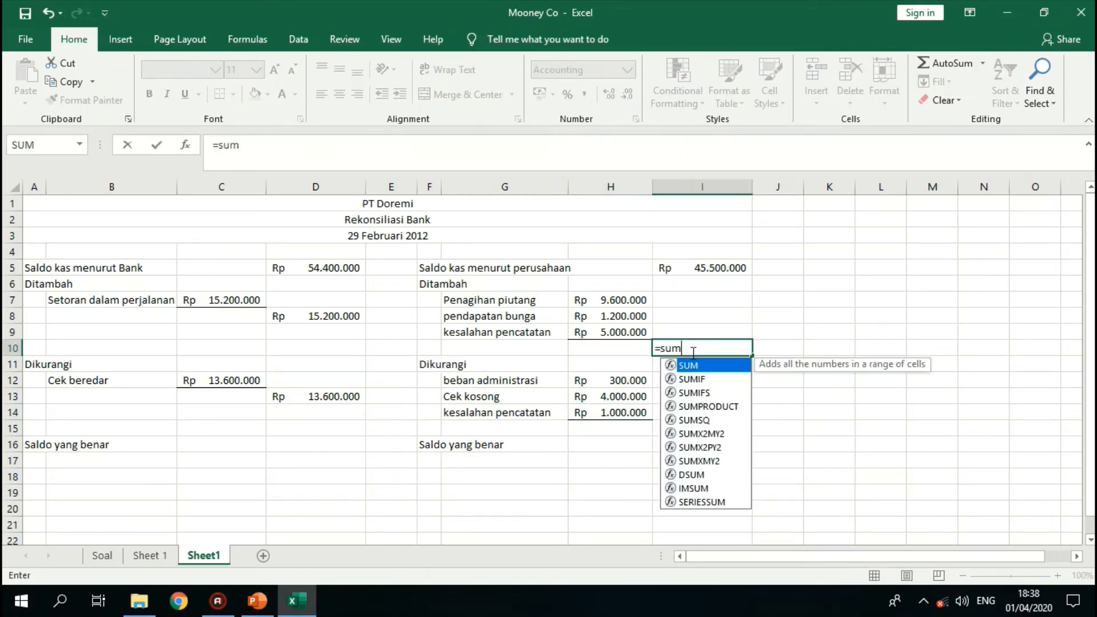
type("(")
key("Up")
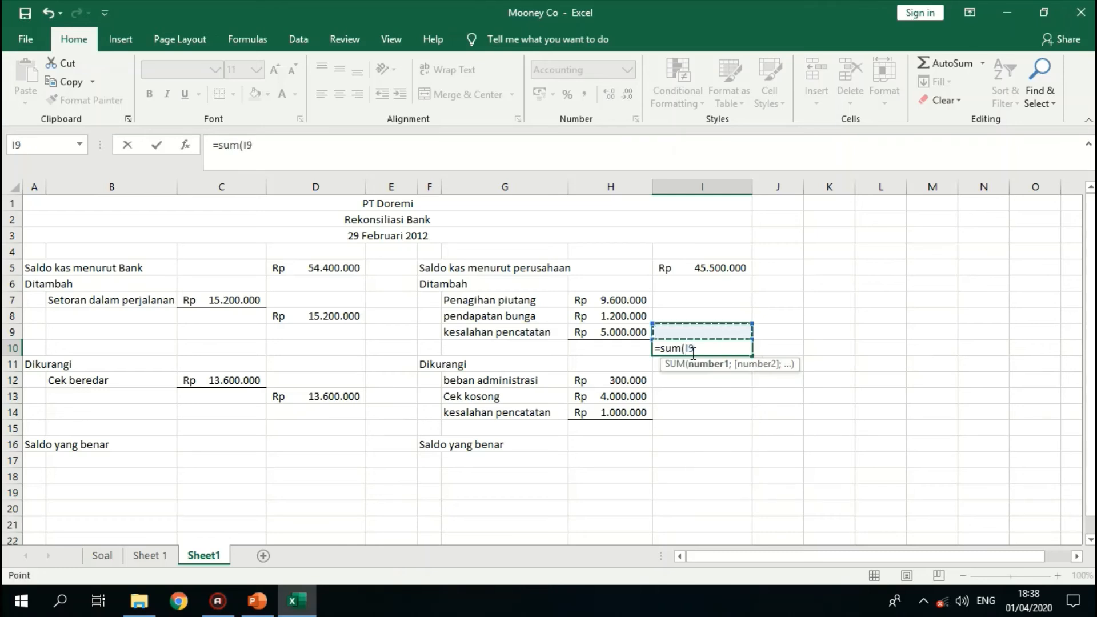
key("Left")
key("shift+Up")
key("shift+Up")
key("Return")
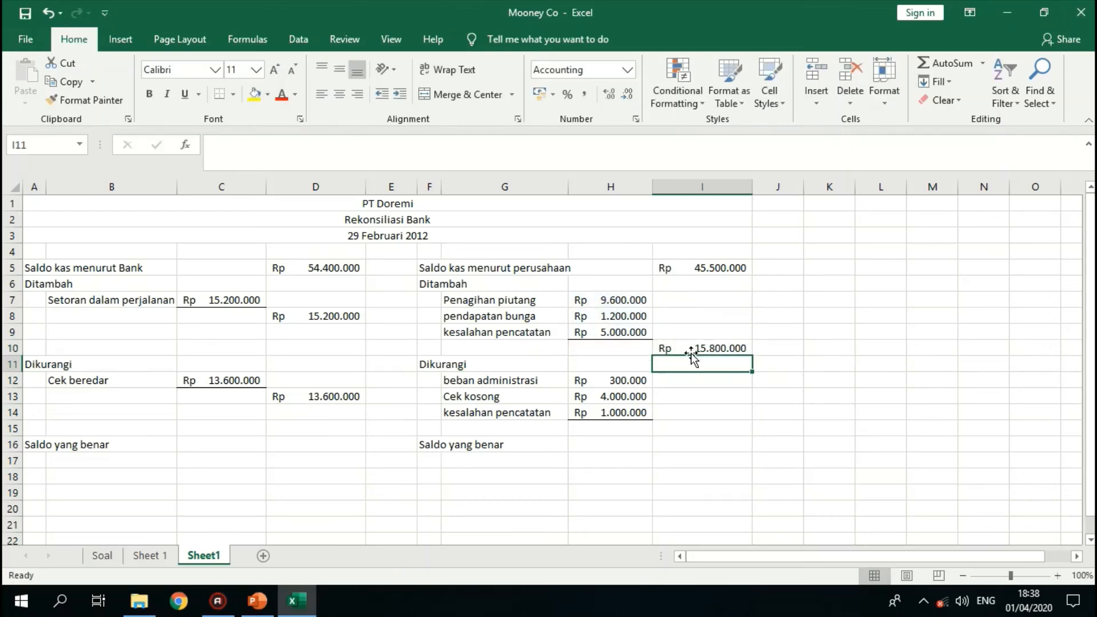
- Total the company-side deductions in cell I15 with a SUM of H12:H14
key("Down")
key("Down")
key("Down")
key("Down")
type("=")
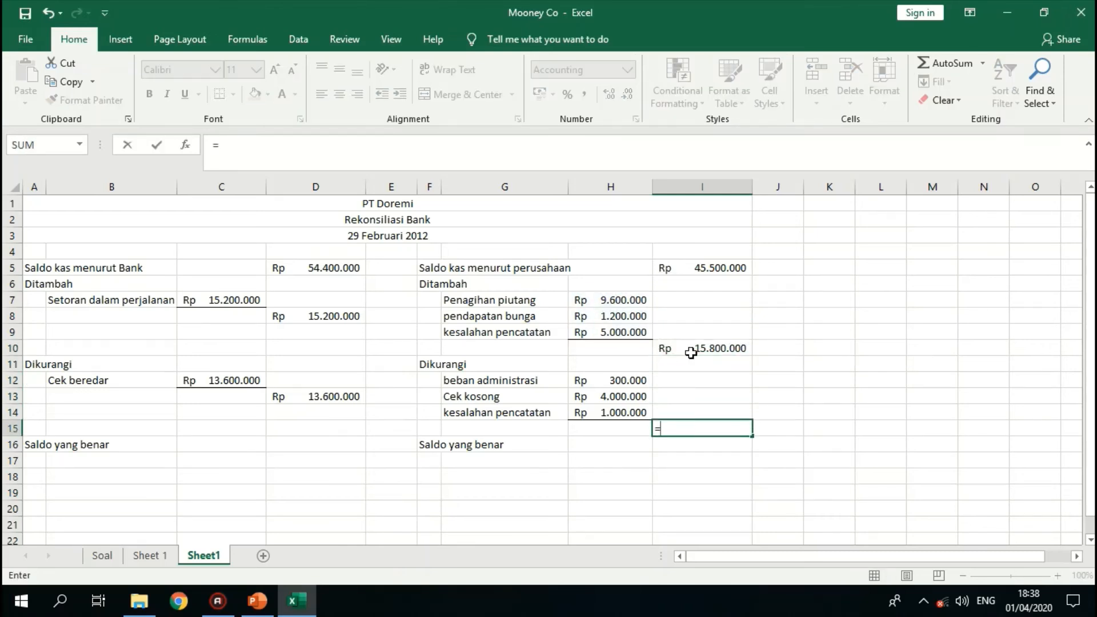
type("sum(")
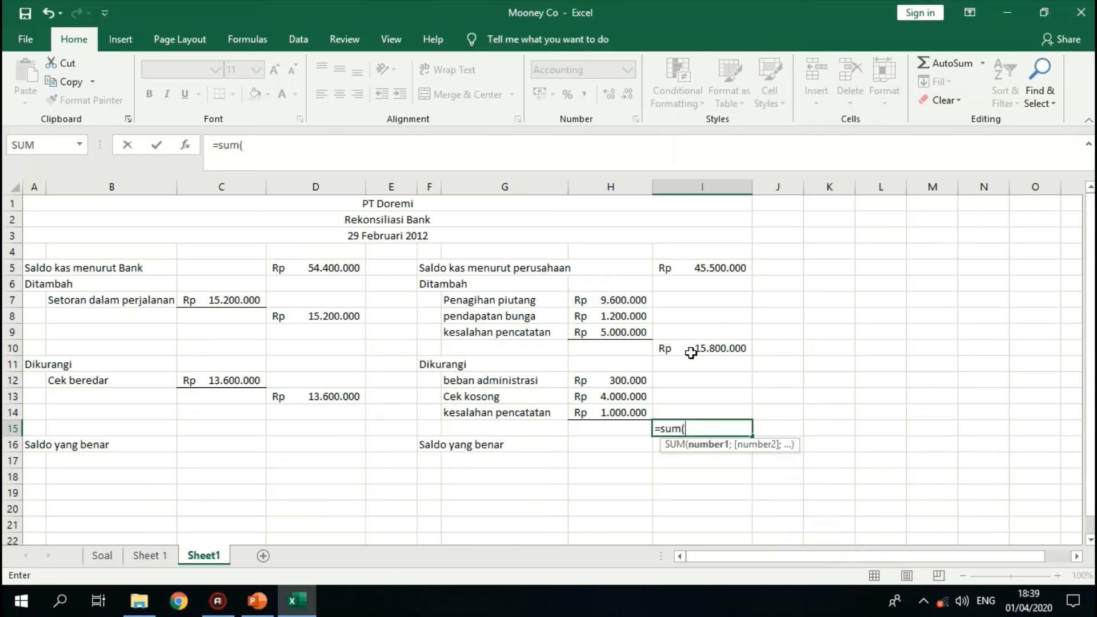
key("Up")
key("Left")
key("shift+Up")
key("shift+Up")
key("Return")
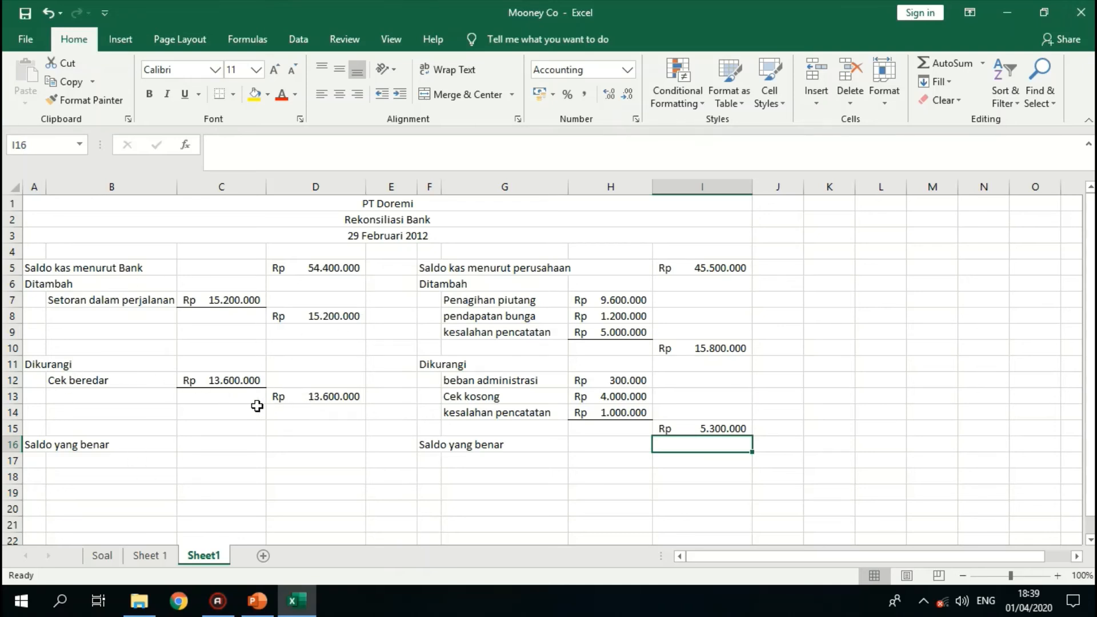
- Calculate the bank-side Saldo yang benar in cell D16 with the formula =D5+D8-D13
left_click(317, 446)
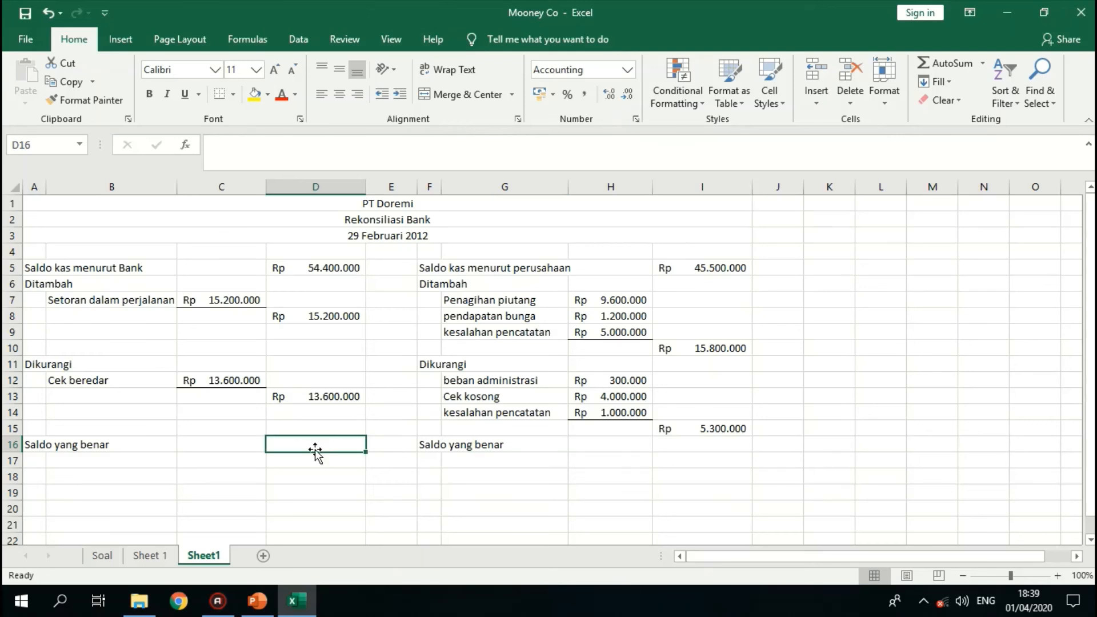
type("=")
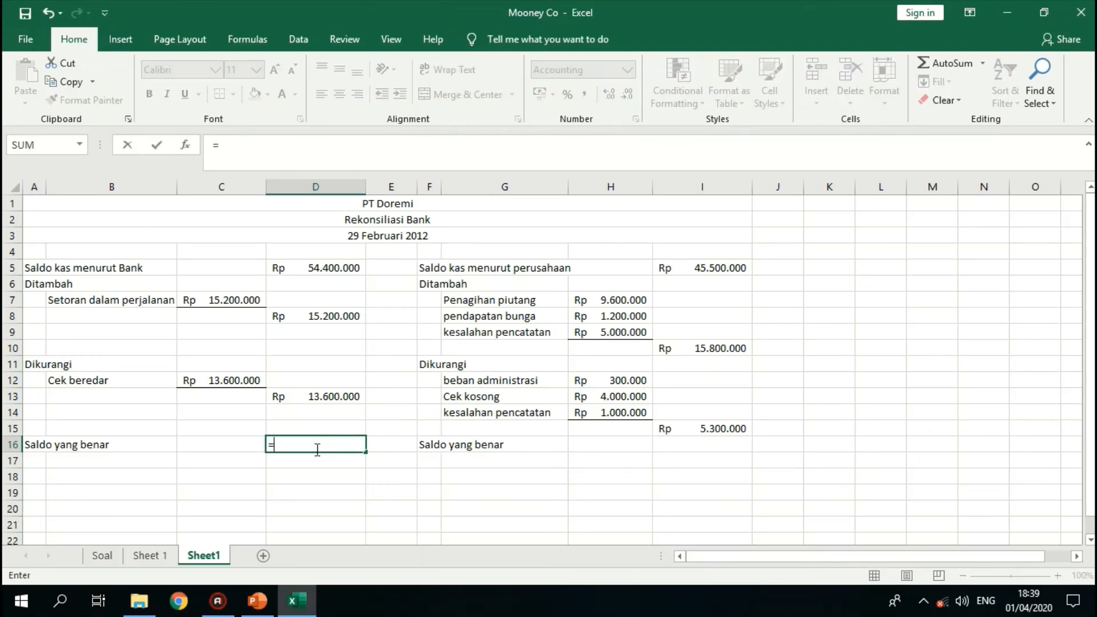
left_click(331, 264)
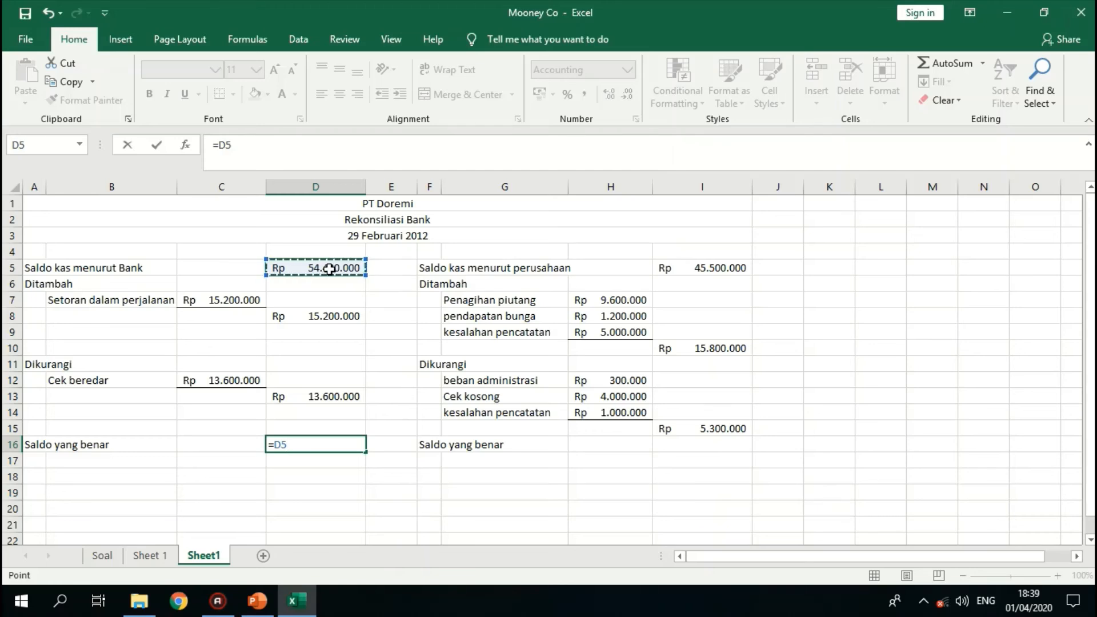
type("+")
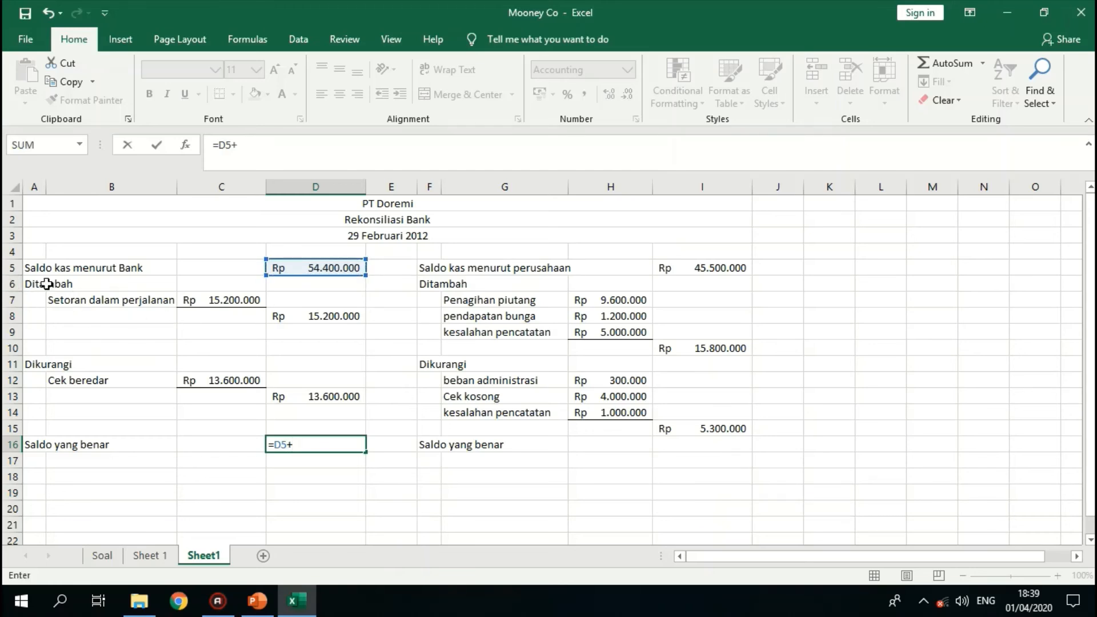
left_click(338, 318)
type("-")
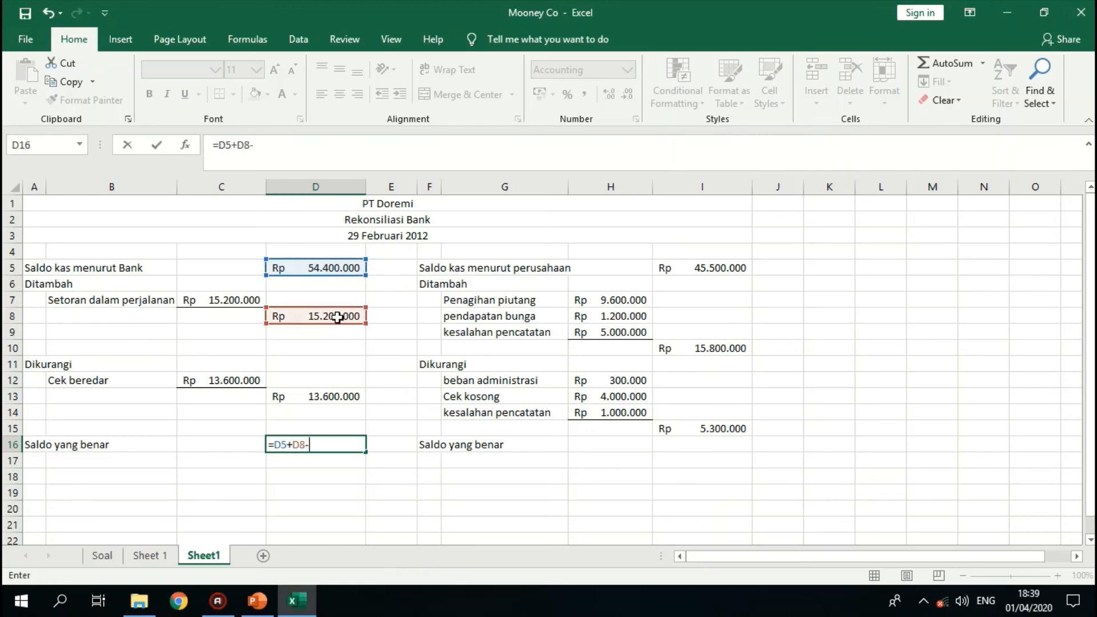
left_click(286, 392)
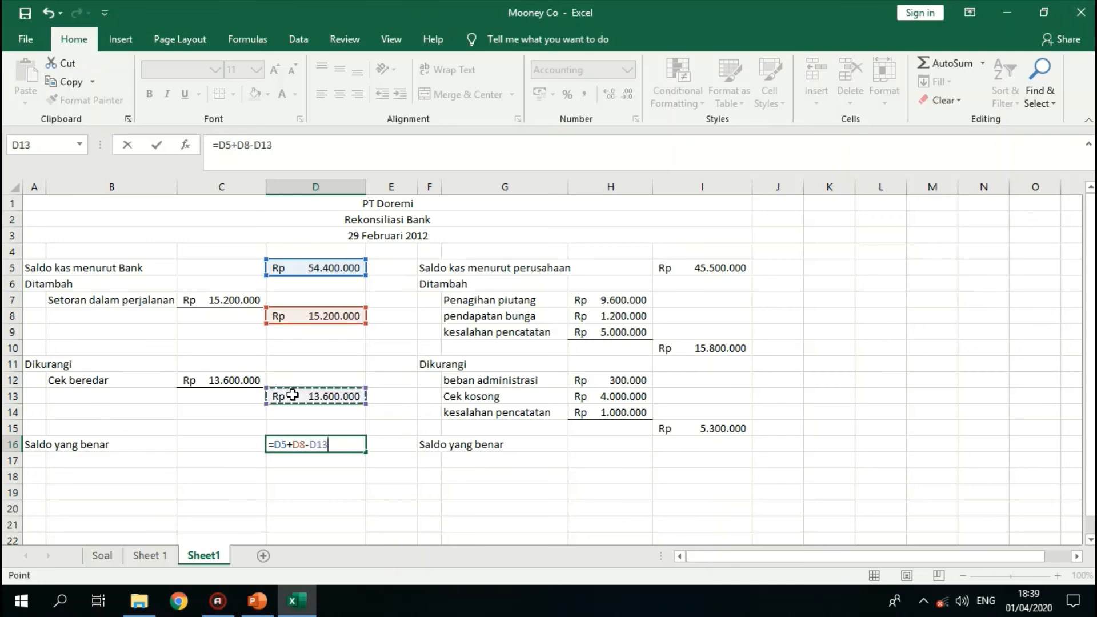
key("Return")
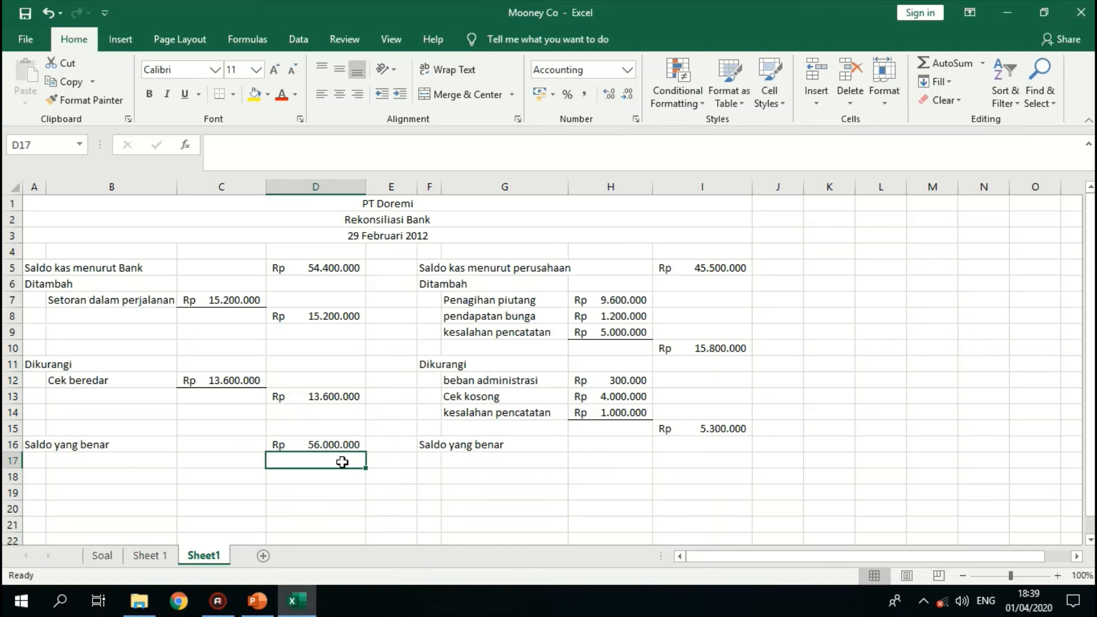
- Add a bottom border under the deduction totals in cells D13 and I15
left_click(695, 448)
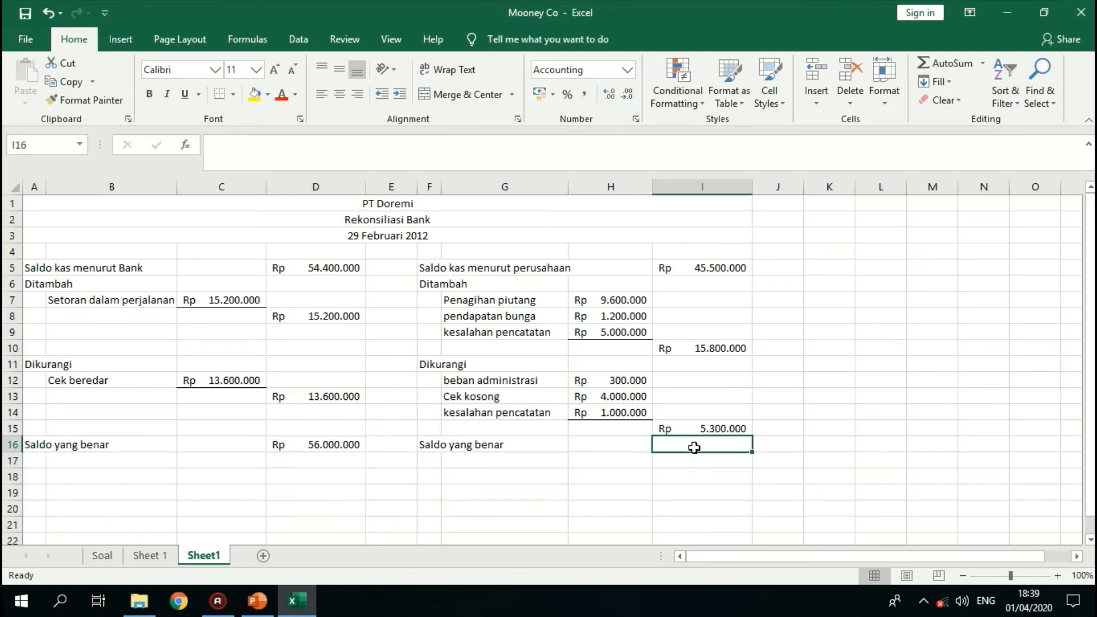
left_click(318, 397)
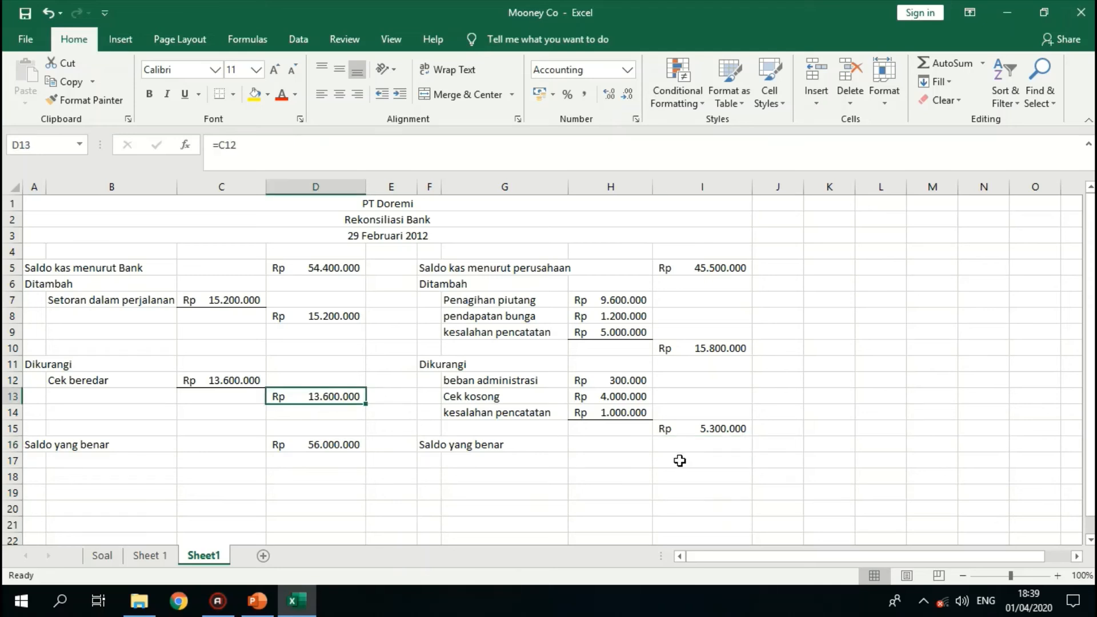
left_click(714, 423)
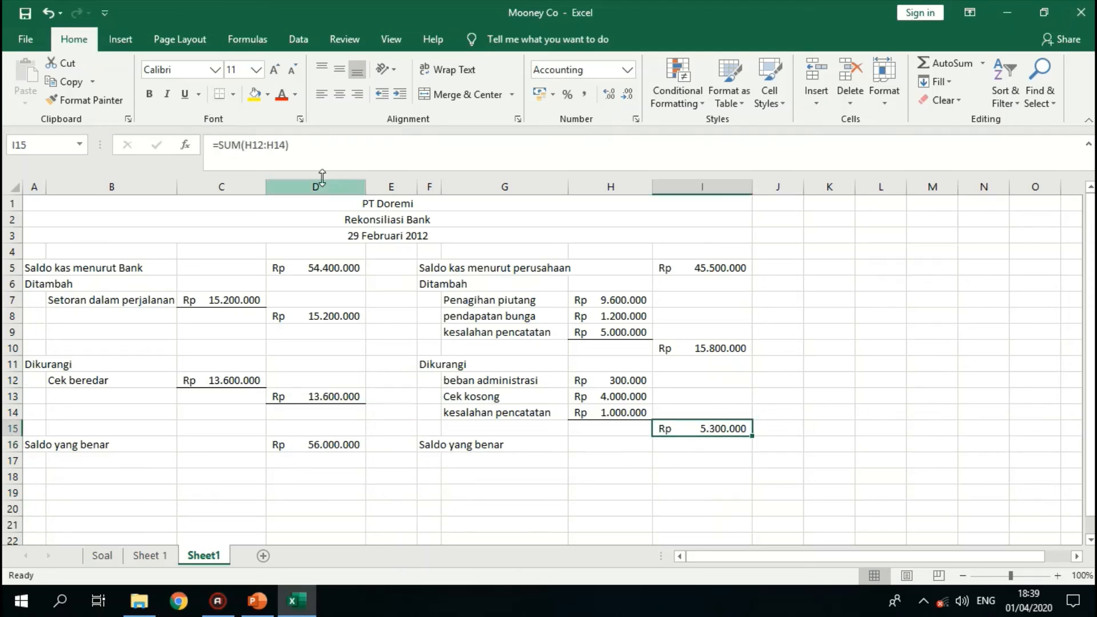
- Calculate the company-side Saldo yang benar in cell I16 with the formula =I5+I10-I15
left_click(686, 445)
type("=")
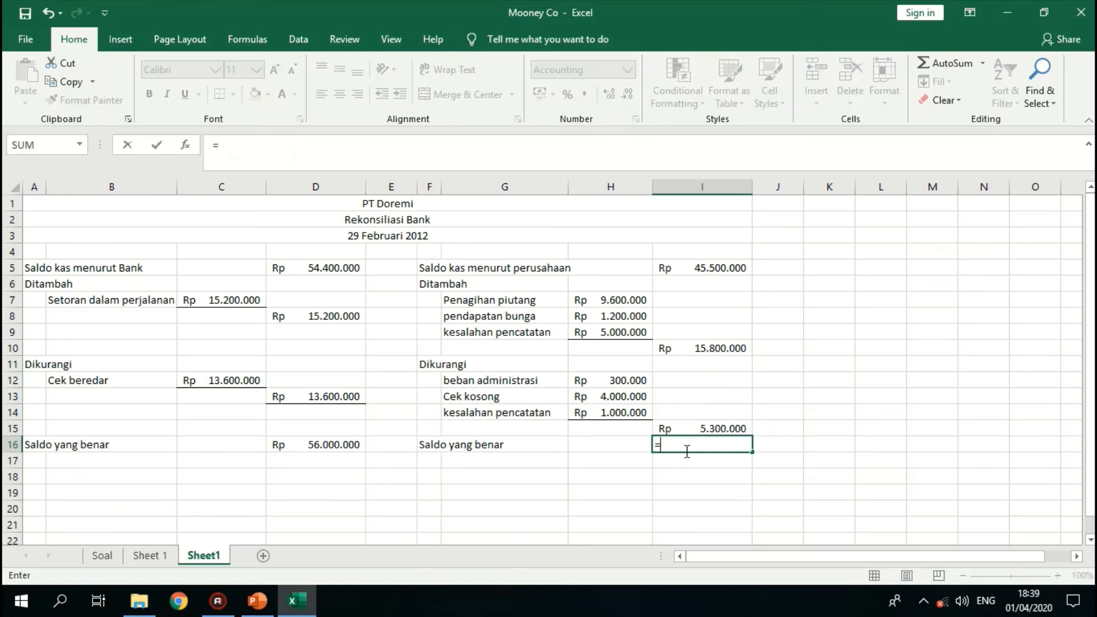
left_click(718, 273)
type("+")
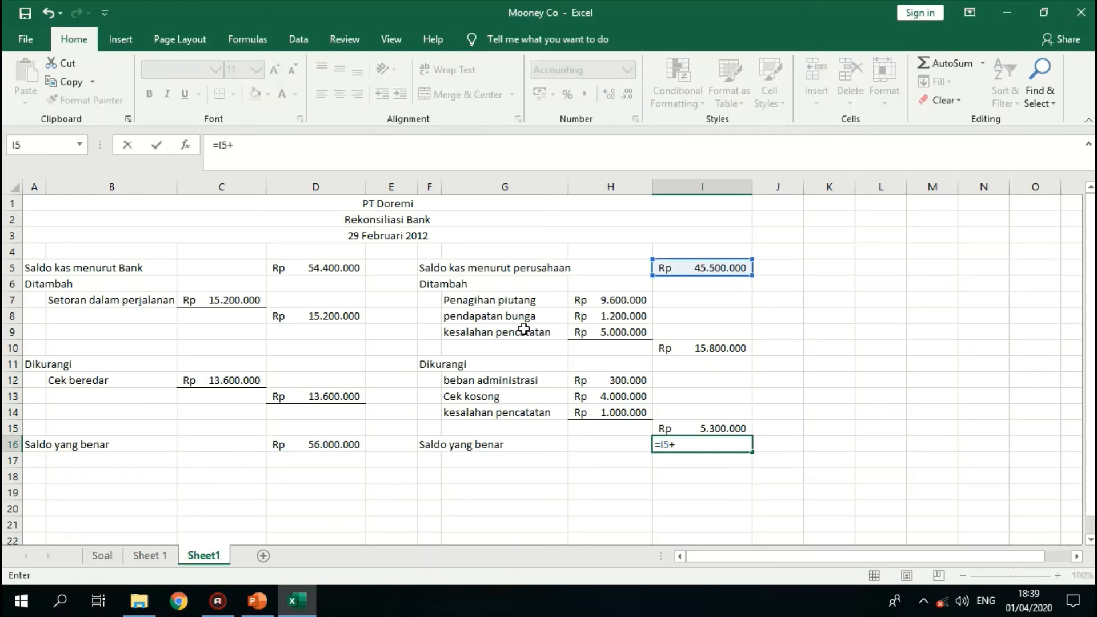
left_click(676, 350)
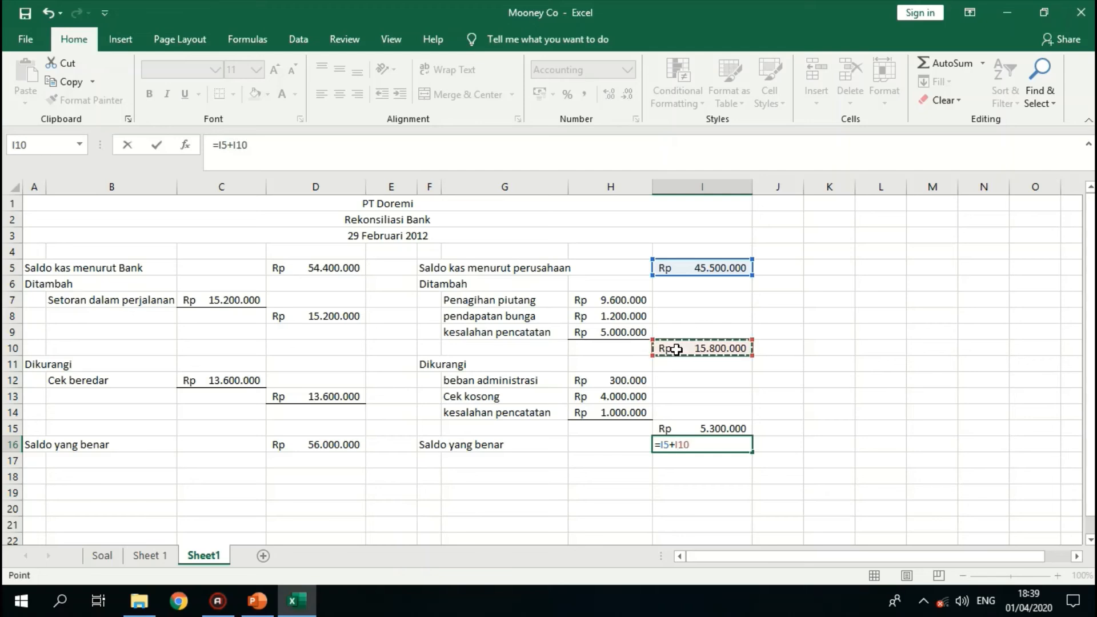
type("-")
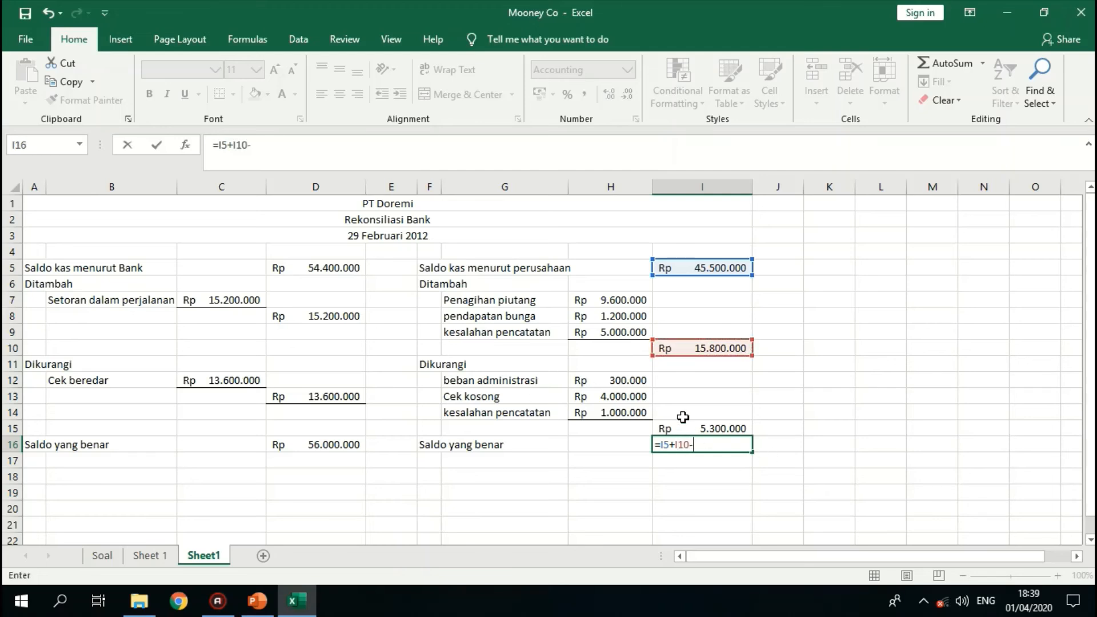
left_click(683, 424)
key("Return")
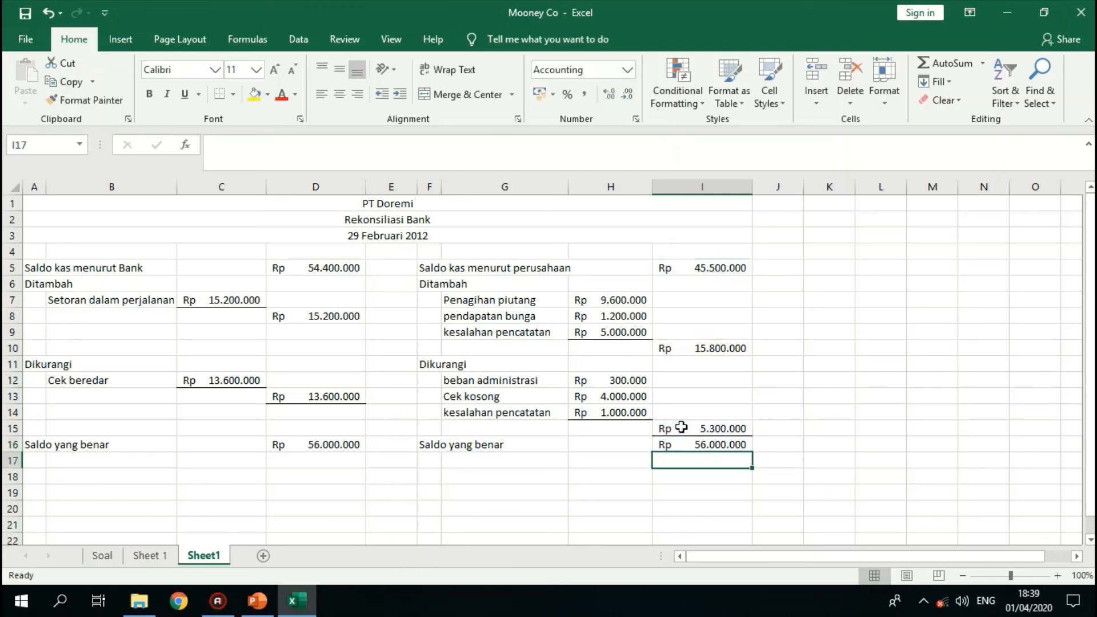
- Apply a bottom double border to the Saldo yang benar amounts in cells D16 and I16
left_click(350, 446)
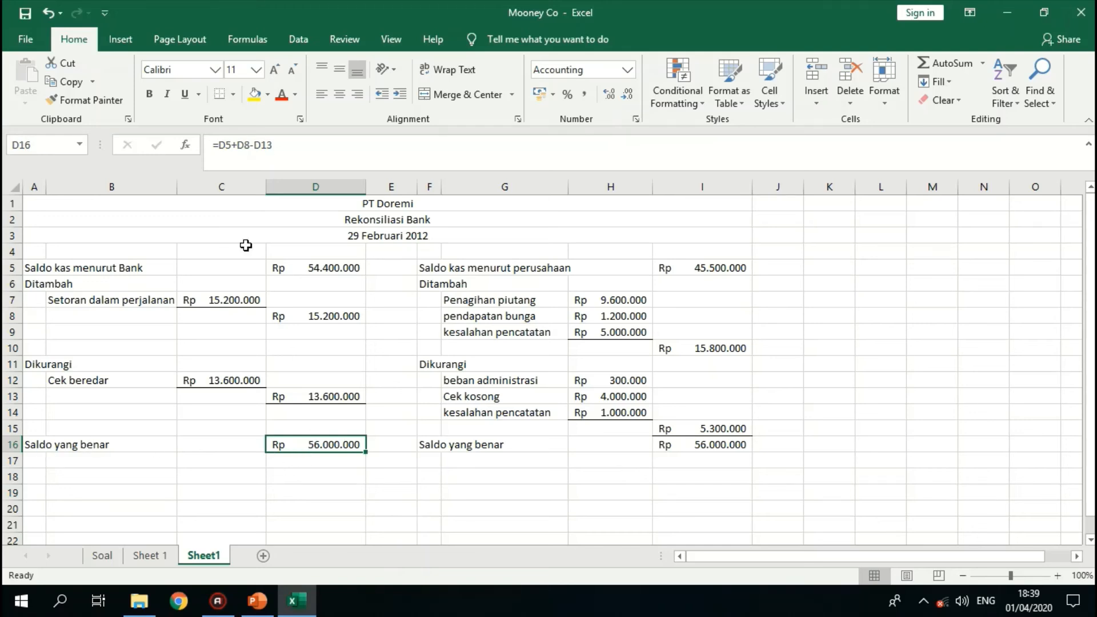
left_click(703, 445, "ctrl")
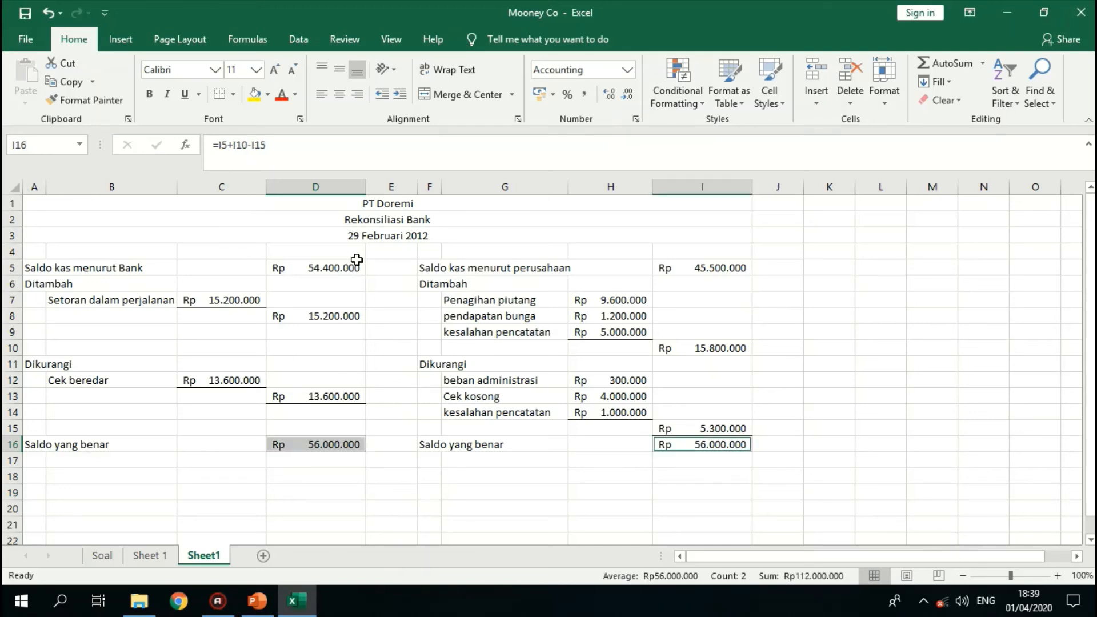
left_click(233, 94)
left_click(240, 287)
left_click(479, 475)
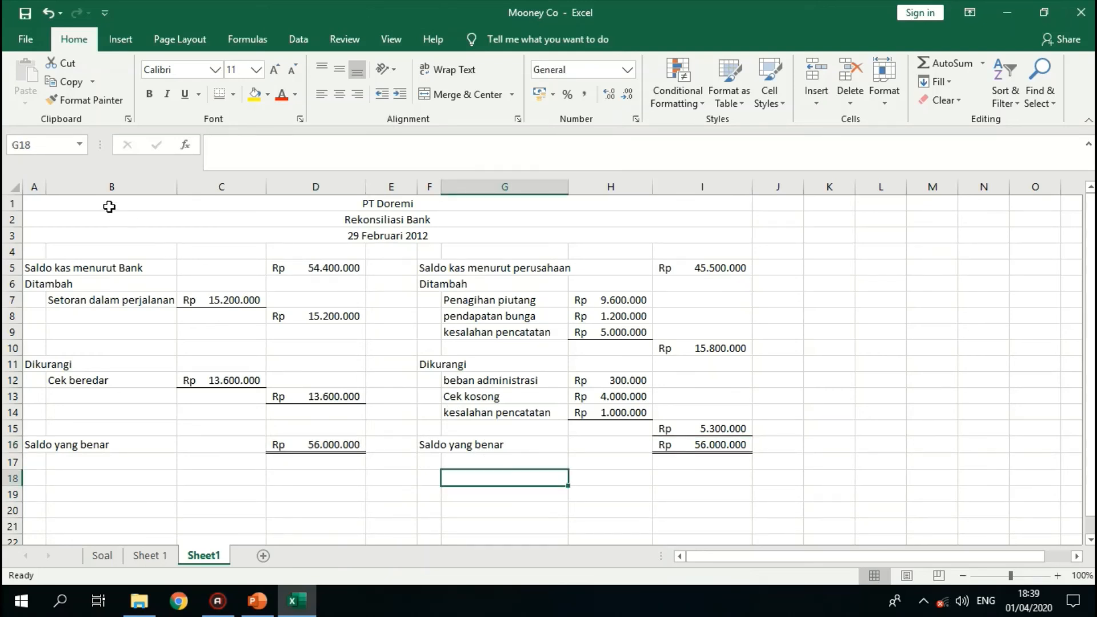
- Draw an outside border around the whole reconciliation in the range A1:I17
left_click_drag(108, 204, 404, 462)
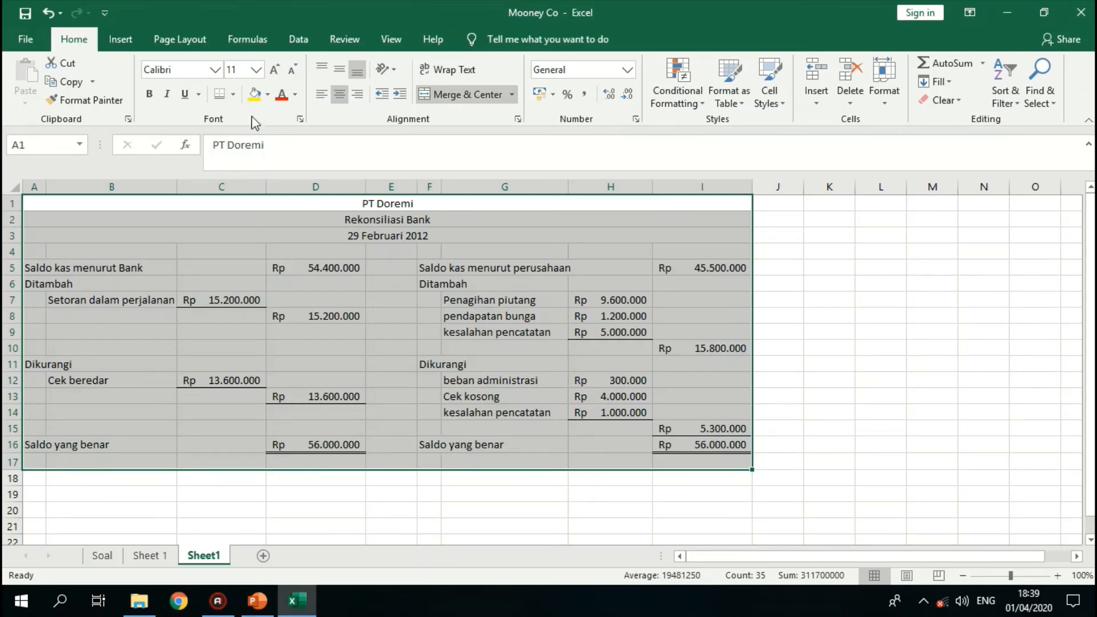
left_click(233, 94)
left_click(240, 252)
left_click(390, 347)
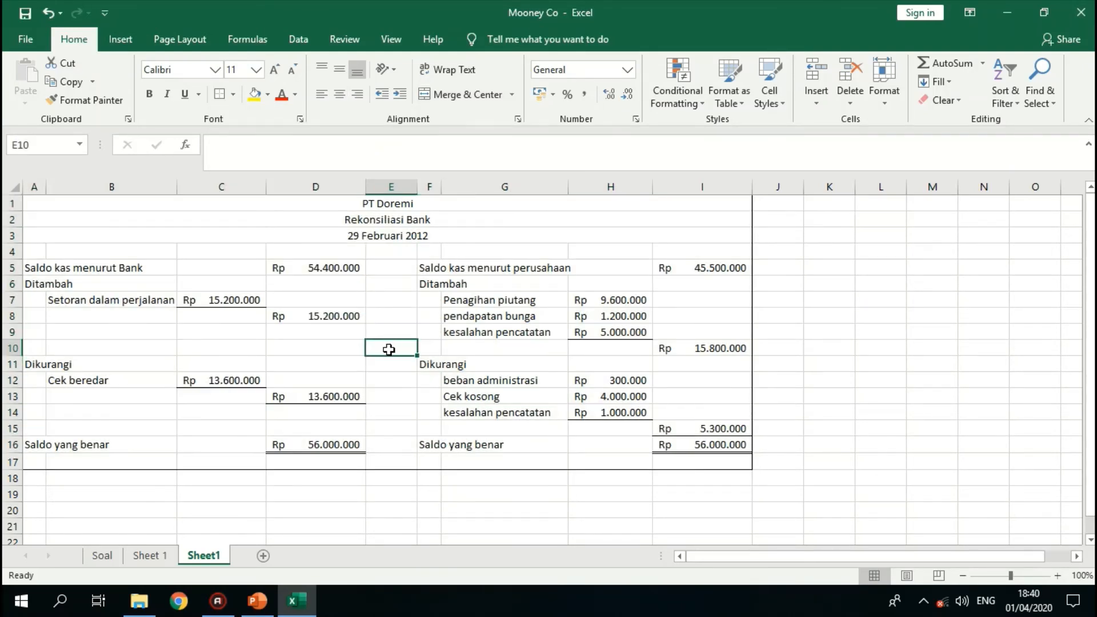
- Enter the title Jurnal Koreksi in cell K1
left_click(830, 253)
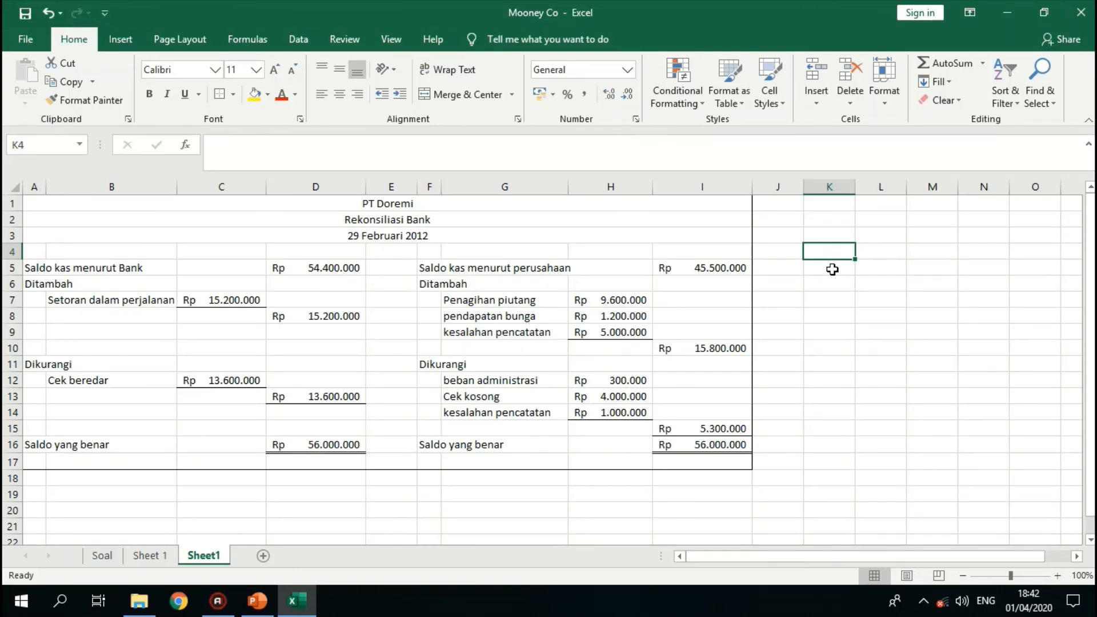
left_click(832, 206)
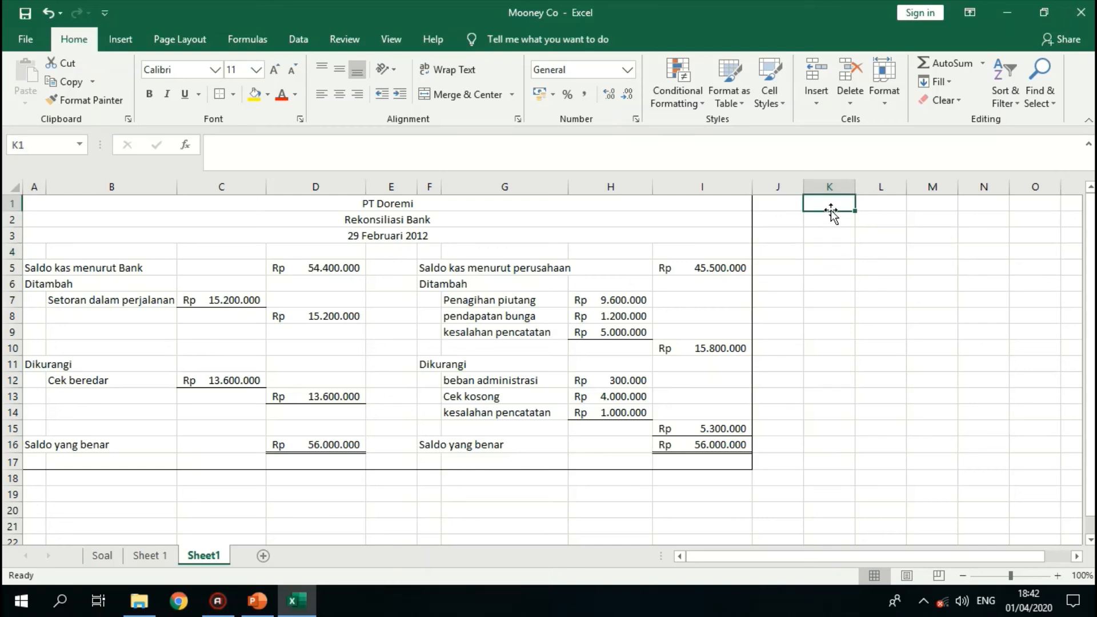
type("Jurnal Ko")
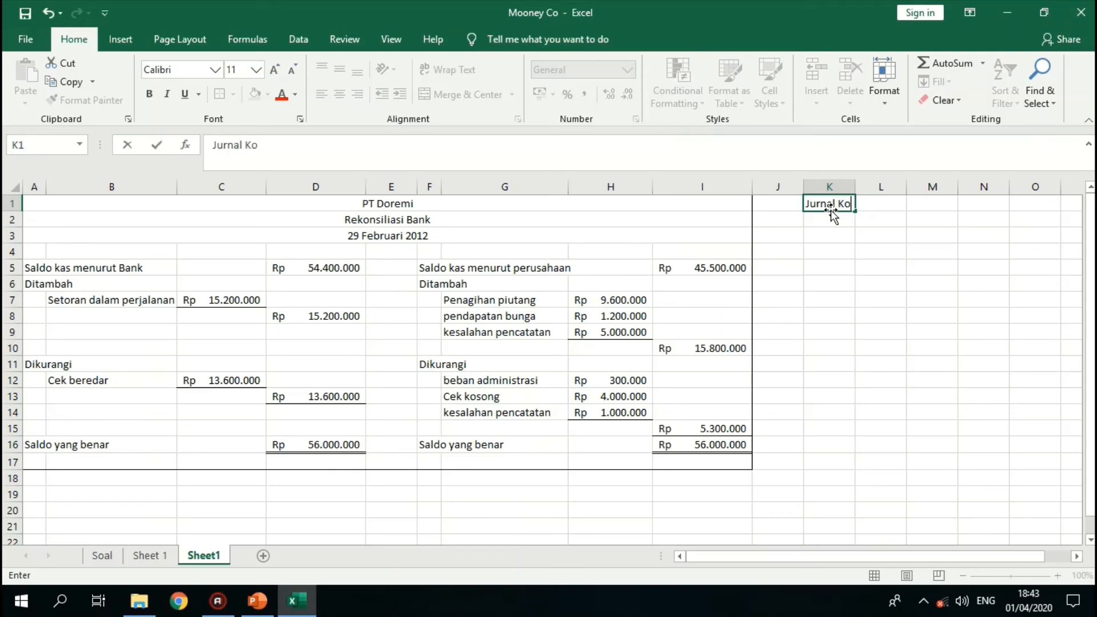
type("rek")
key("Return")
key("Return")
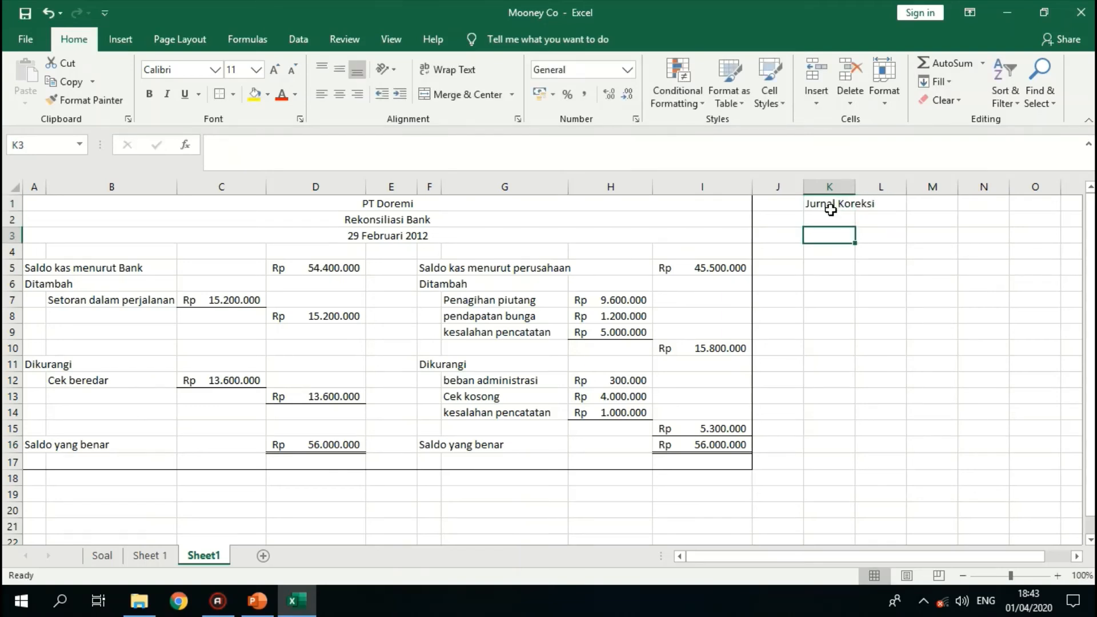
- Enter the journal headings Tanggal in K3, Keterangan in L3, D in N3 and K in O3
type("Tanggal")
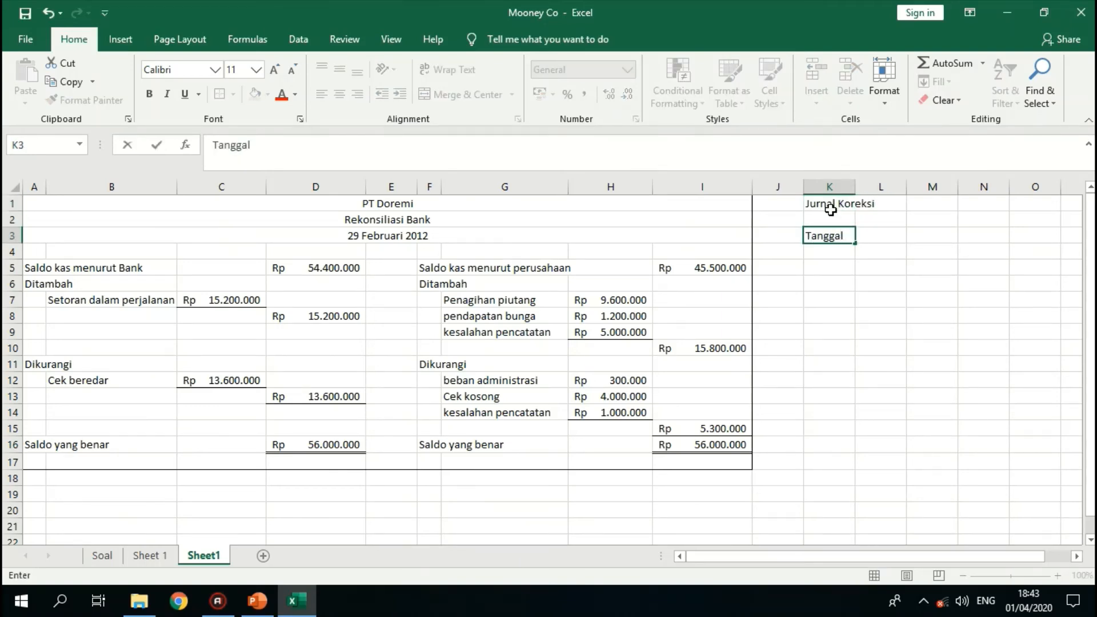
key("Tab")
type("Keteran")
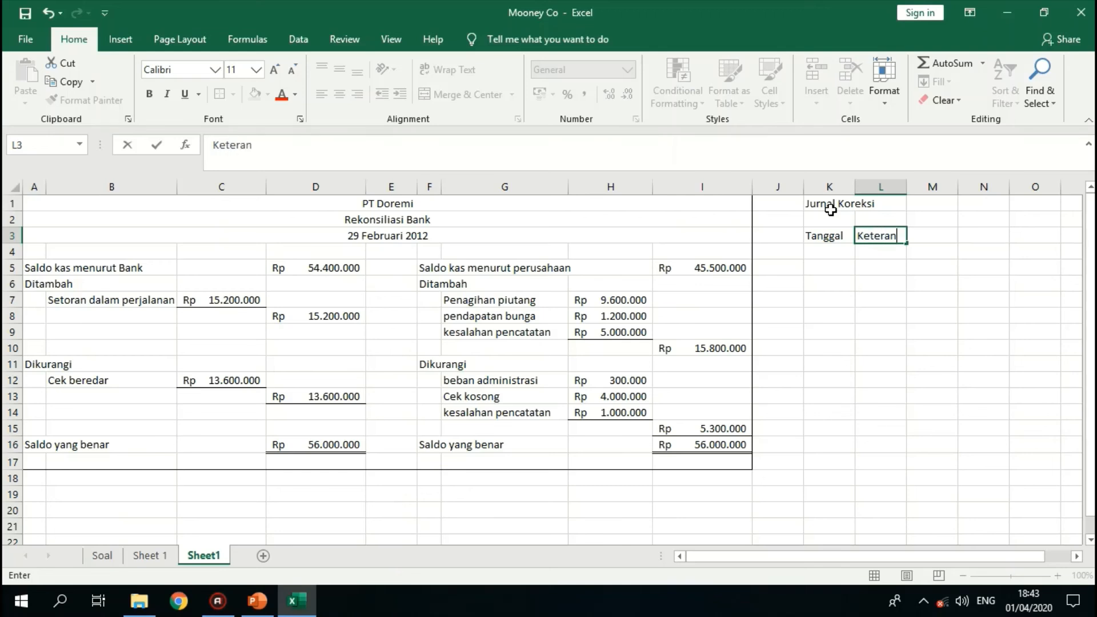
type("gan")
key("Tab")
key("Tab")
type("D")
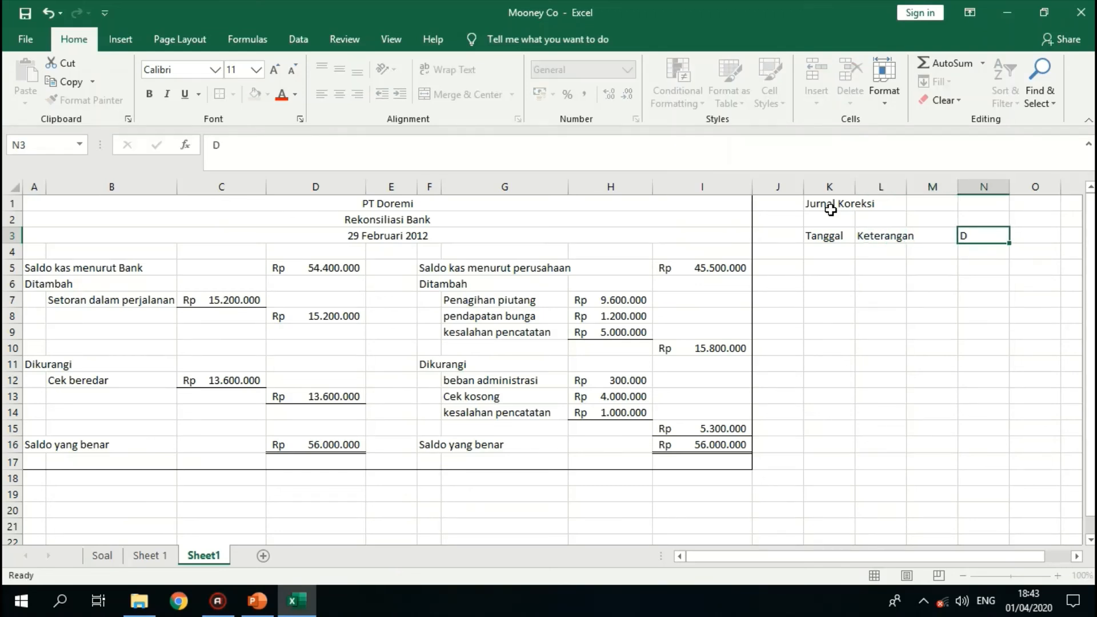
key("Tab")
type("K")
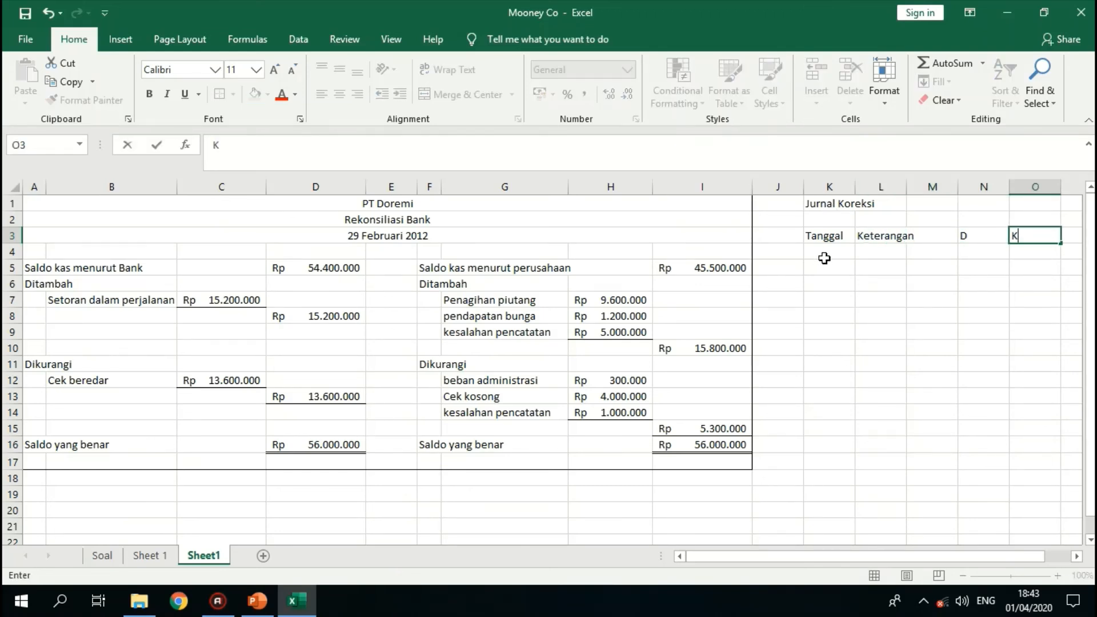
left_click(1074, 559)
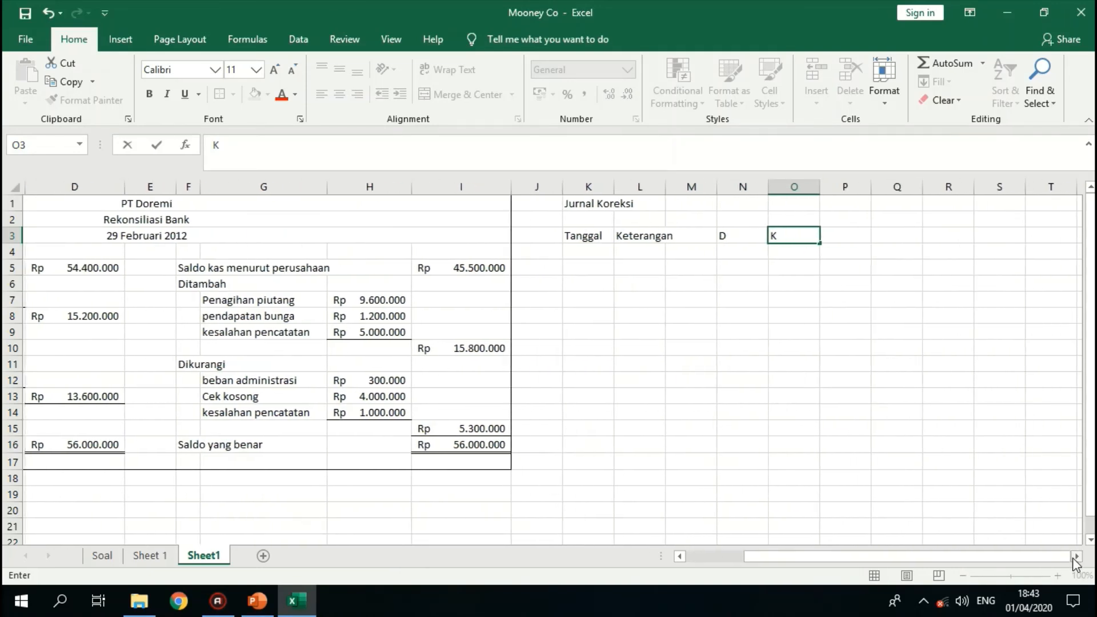
left_click(713, 313)
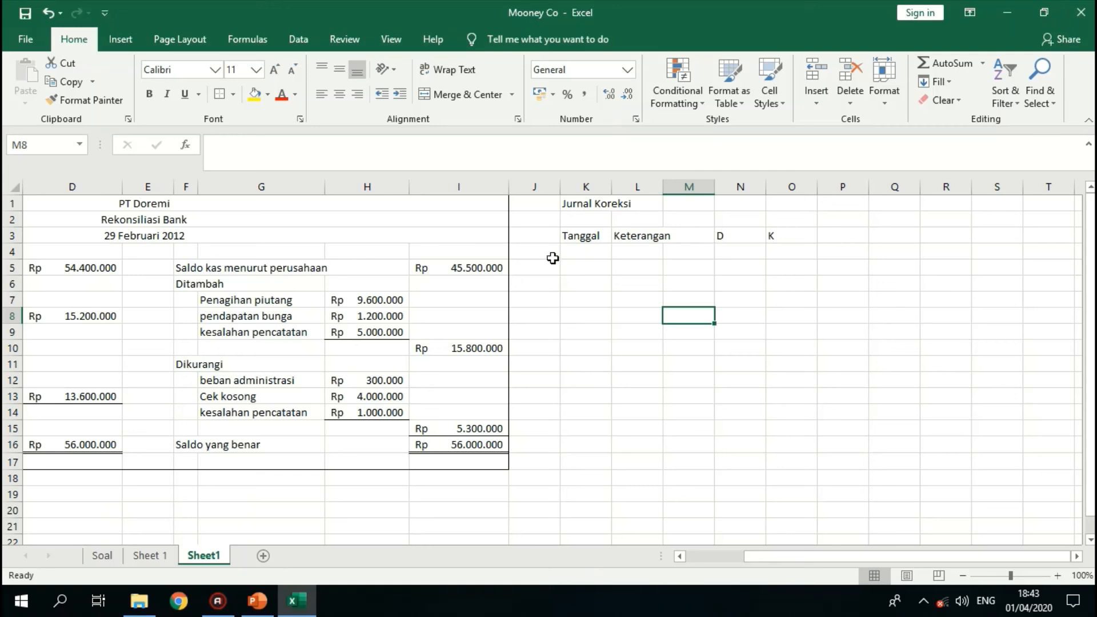
- Start the first correction entry with the date 29 feb in K4 and the debit account Kas in L4
left_click(576, 256)
type("2")
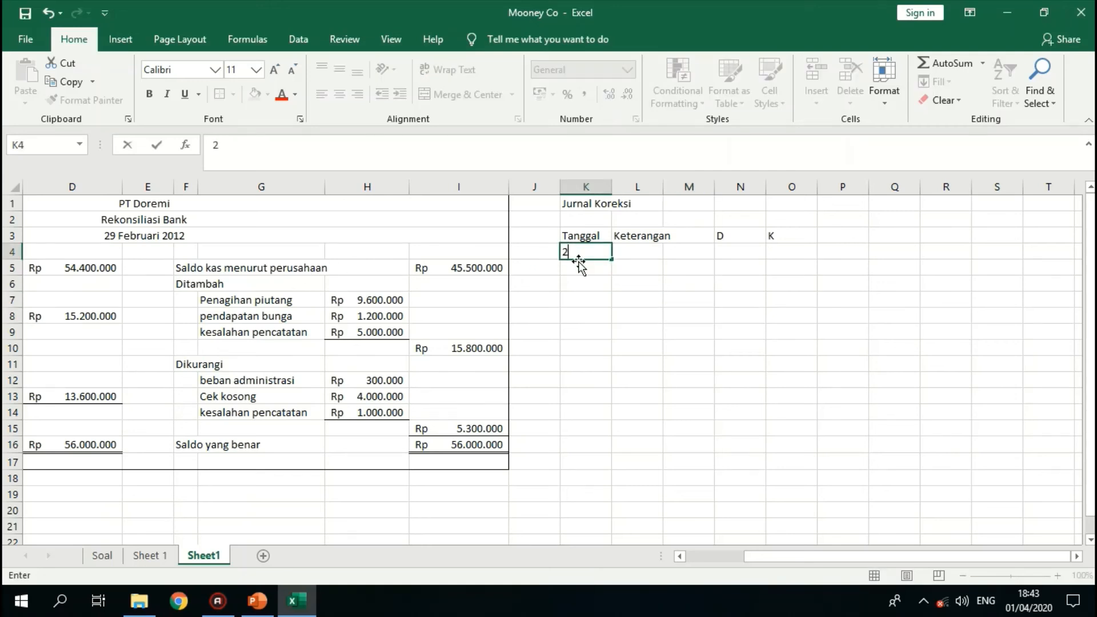
type("9 feb")
key("Tab")
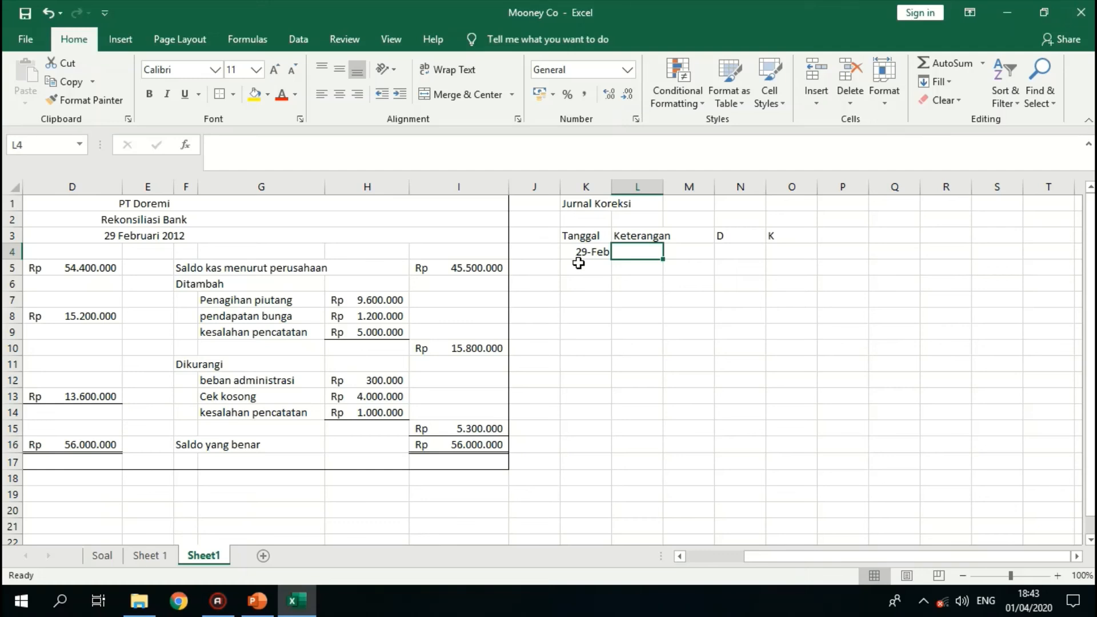
type("Kas")
key("Return")
key("Right")
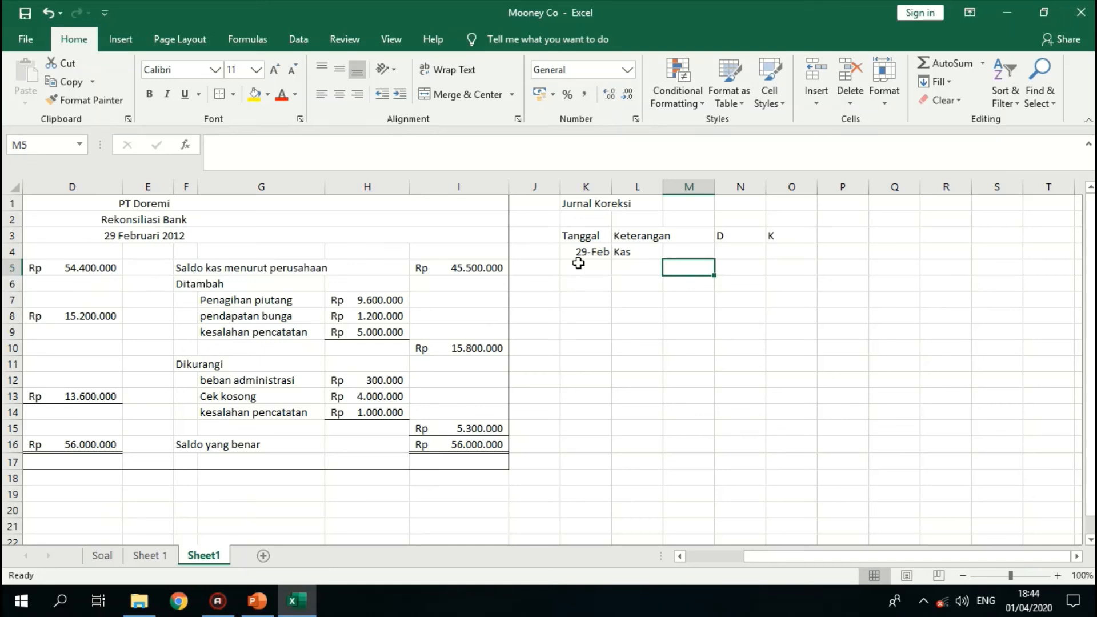
- Enter the credit account Piutang Usaha in M5, then narrow column L and widen column M to fit the account names
type("Piu")
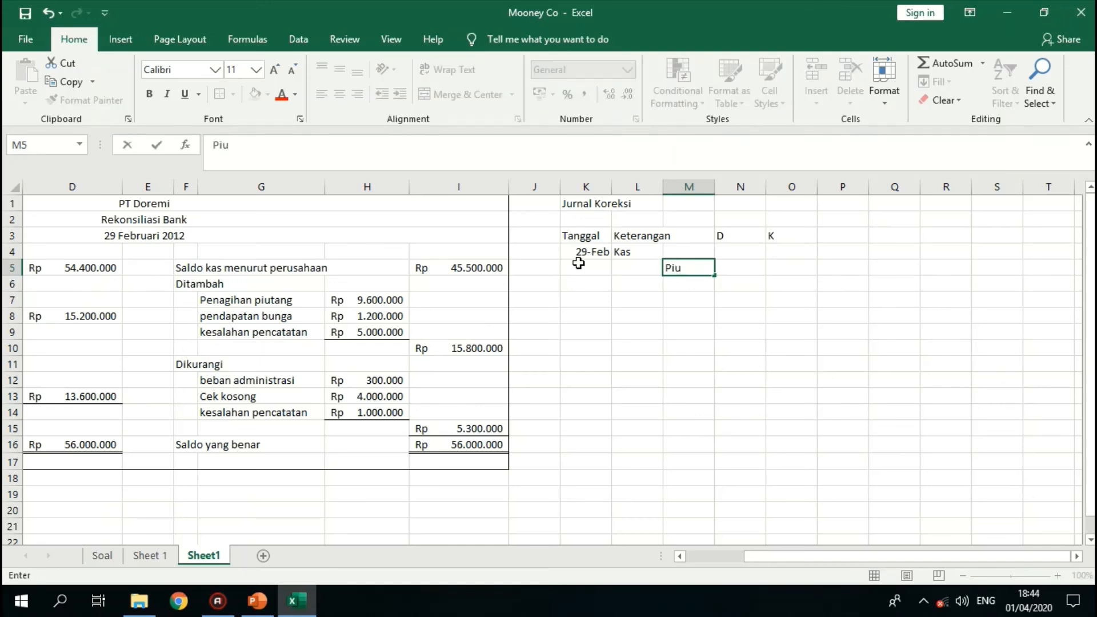
type("tang Usaha")
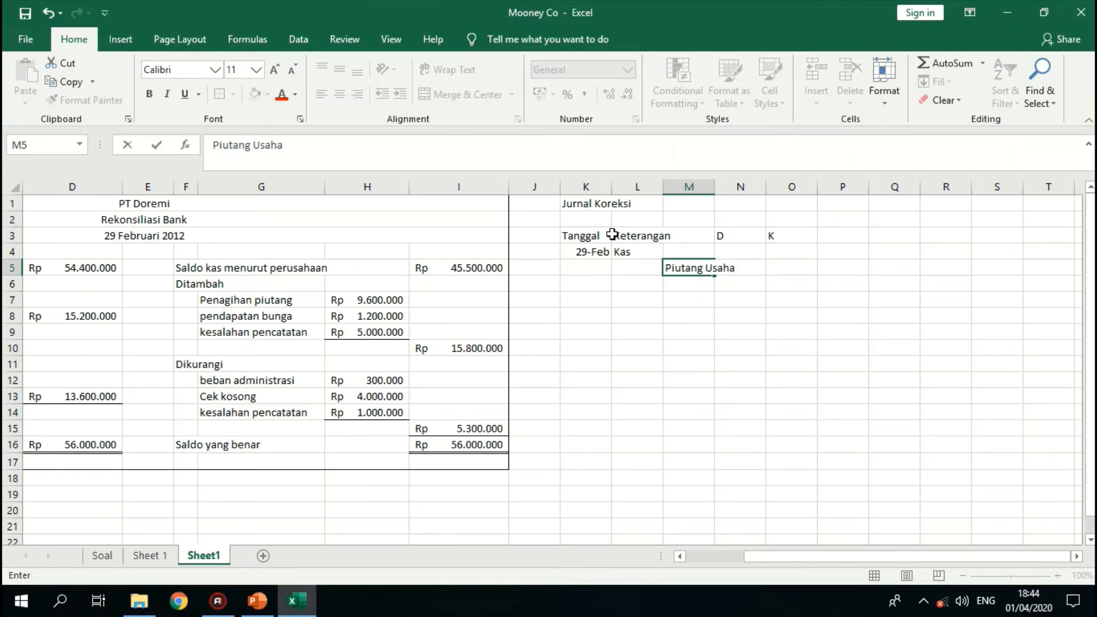
left_click(646, 265)
left_click_drag(663, 187, 731, 186)
- Link the Kas debit in N4 to the Penagihan piutang amount with =H7, and the Piutang Usaha credit in O5 with =N4
left_click(752, 257)
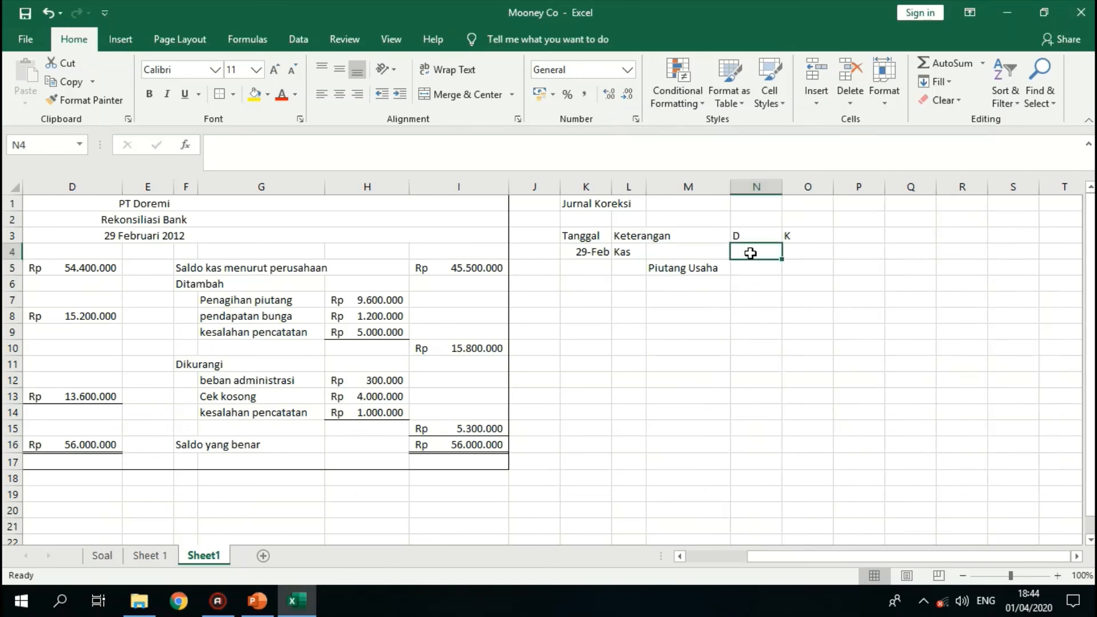
type("=")
left_click(389, 302)
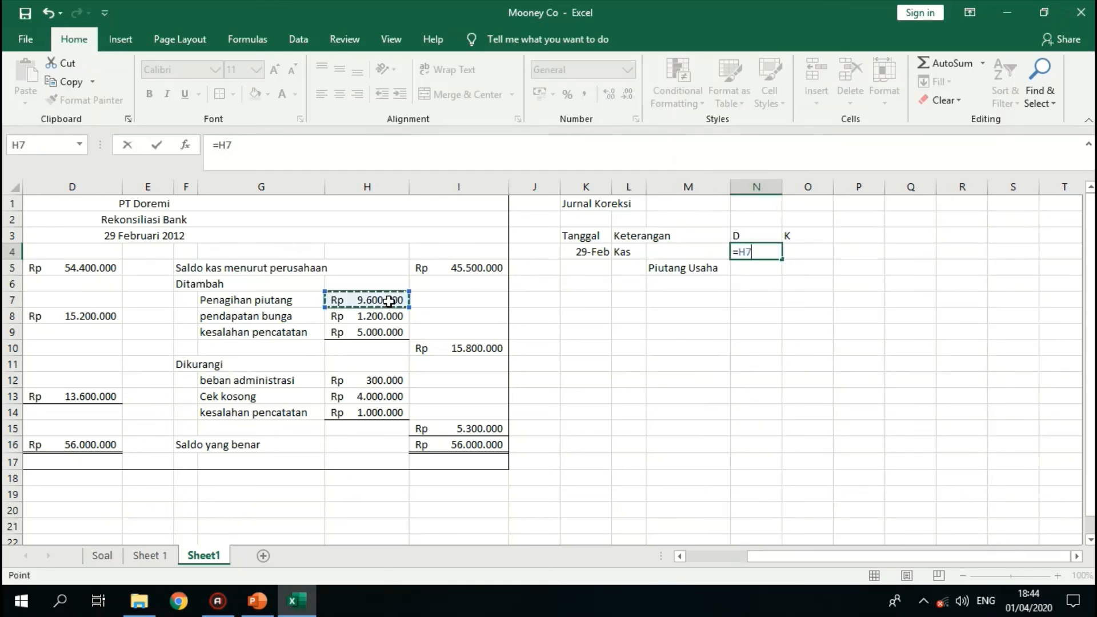
key("Return")
key("Right")
type("=")
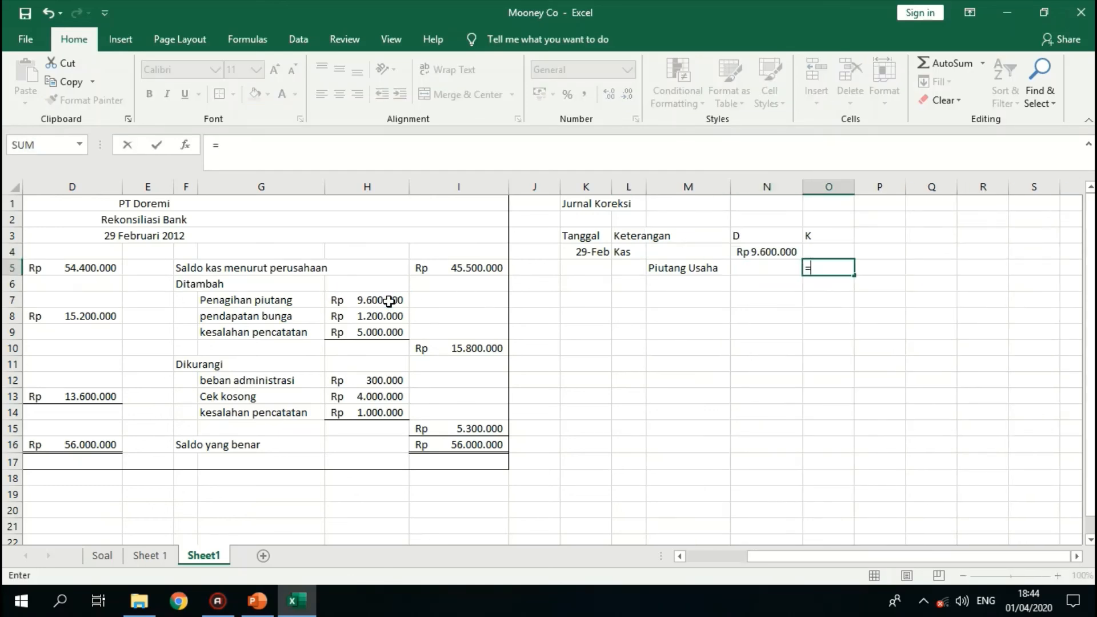
key("Up")
key("Left")
key("Return")
- Start the second correction entry with the date 29 feb in K7 and the debit account Kas in L7
key("Down")
key("Left")
key("Left")
key("Left")
key("Left")
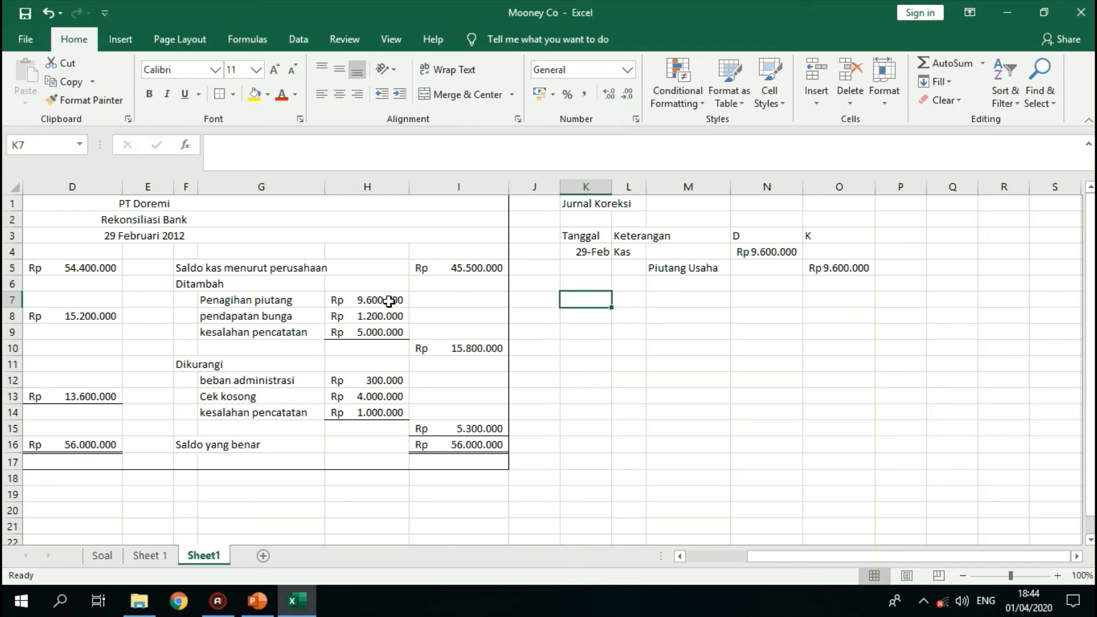
type("29 feb")
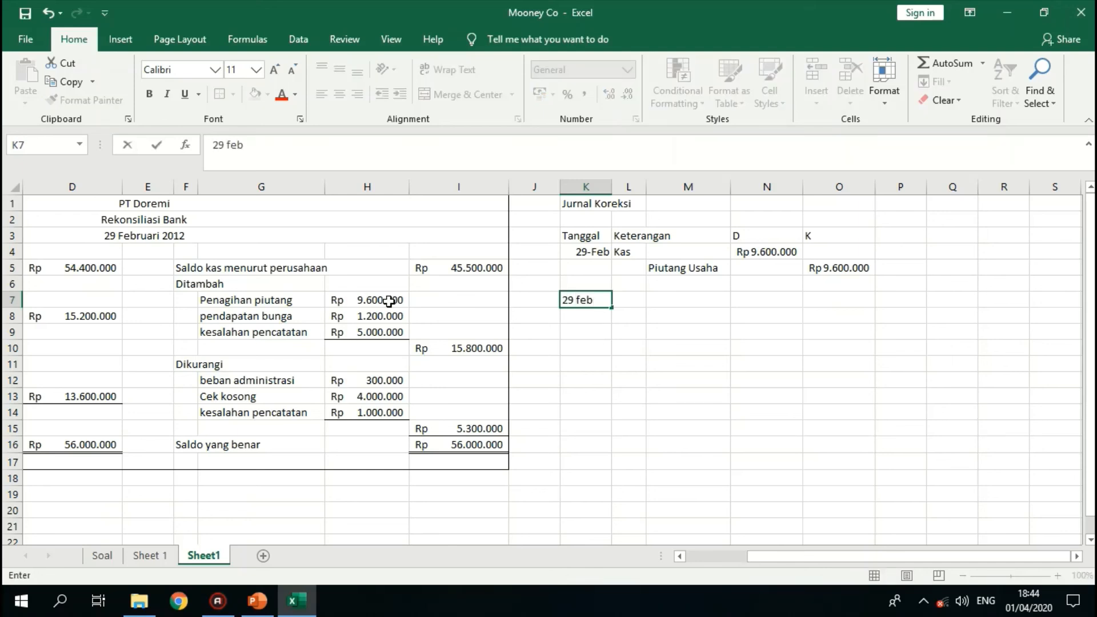
key("Tab")
type("Kas")
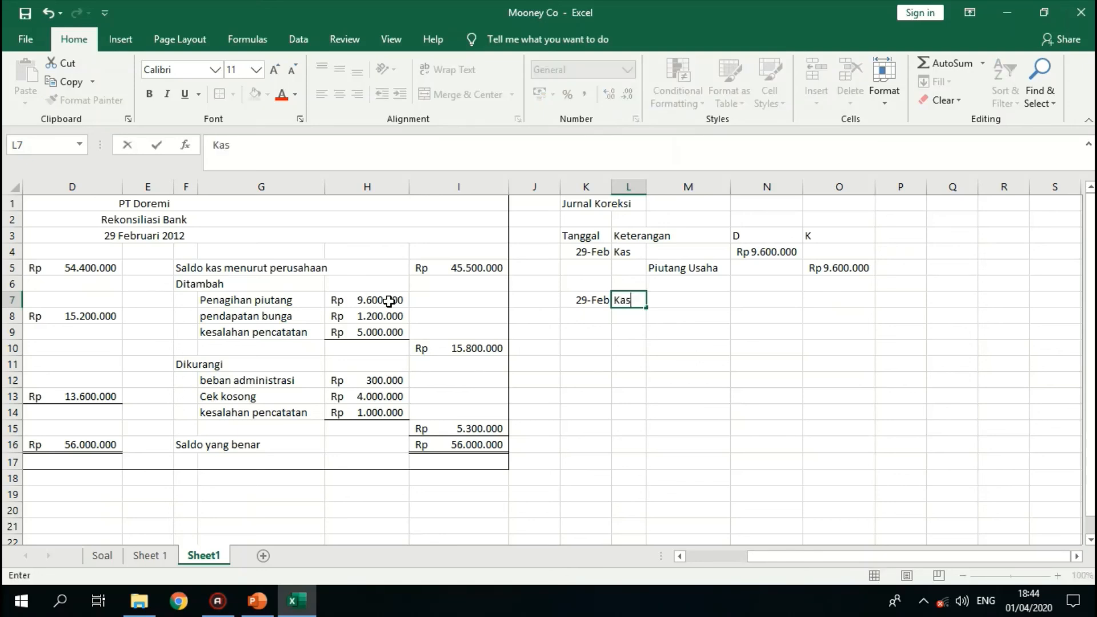
key("Return")
key("Right")
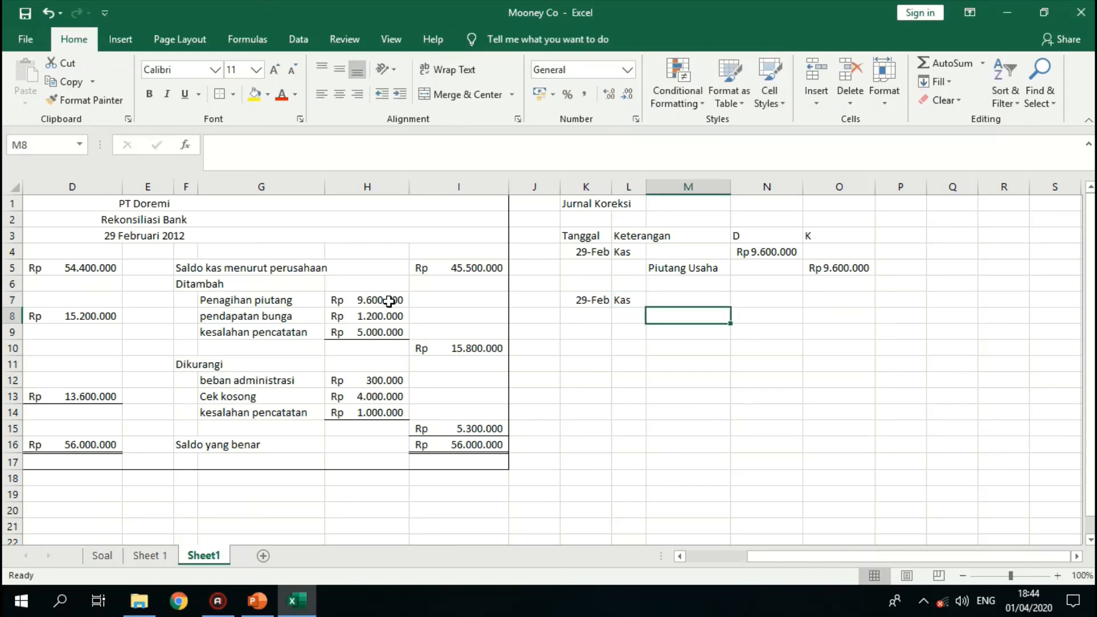
- Enter the credit account Pendapatan bunga in M8 for the second correction entry
type("Pendapata")
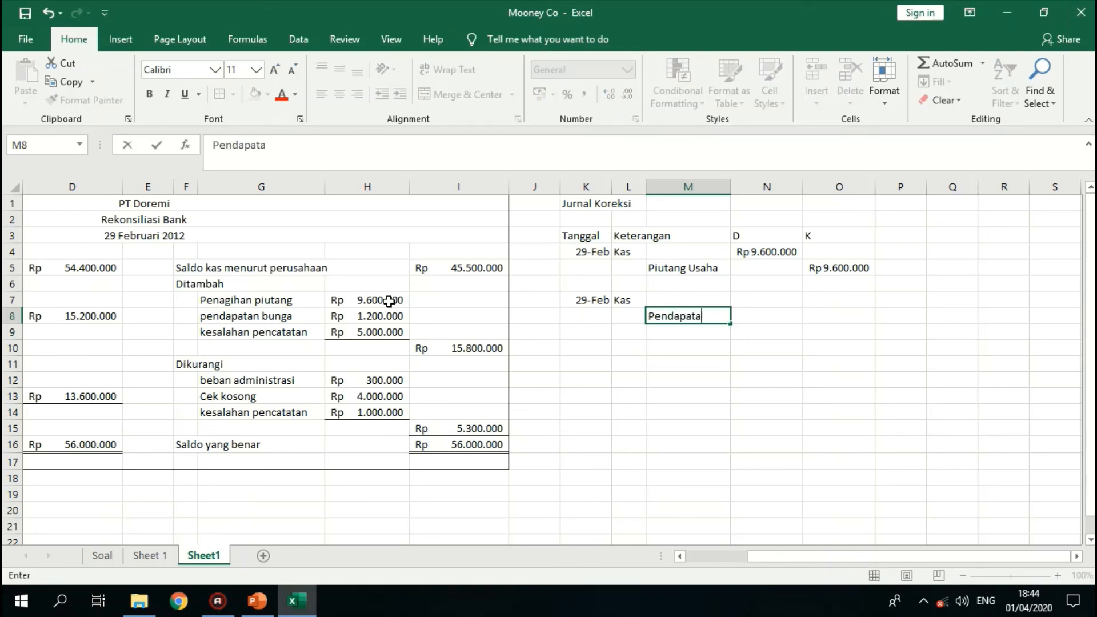
type("n bunga")
key("Up")
key("Right")
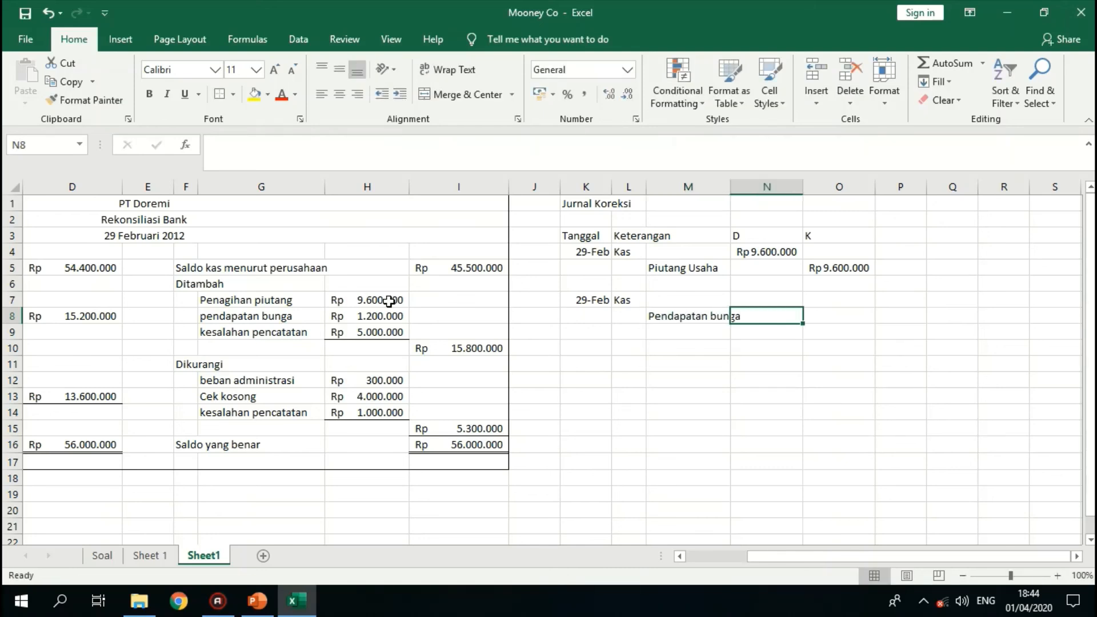
- Link the Kas debit in N7 to the pendapatan bunga amount with =H8, and the Pendapatan bunga credit in O8 with =N7
type("=")
key("Left")
key("Left")
key("Left")
key("Left")
key("Left")
key("Left")
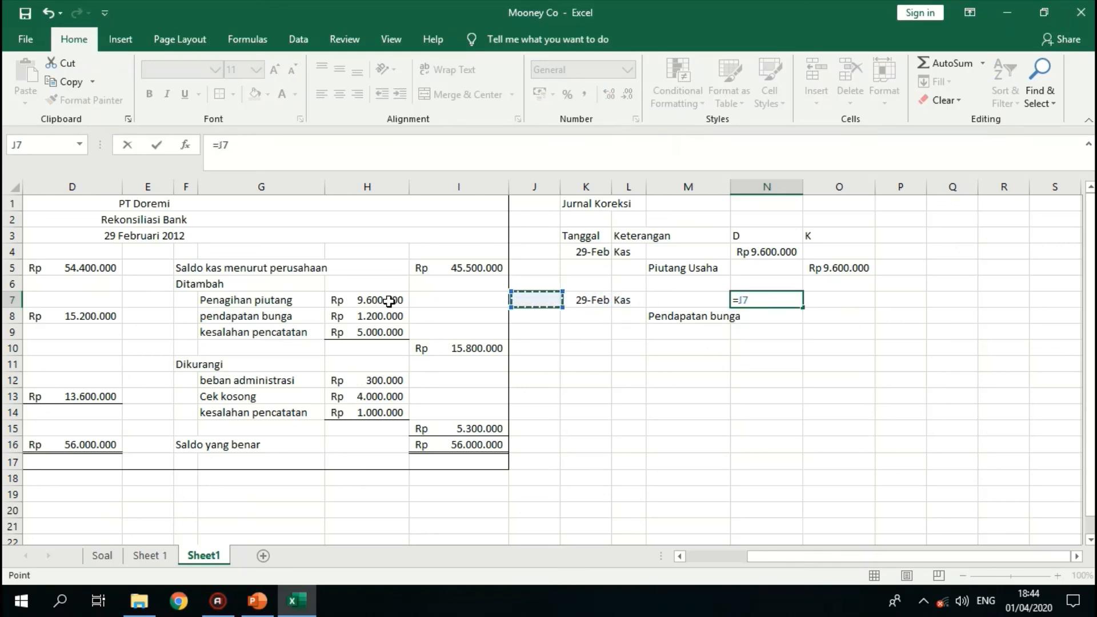
key("Down")
key("Return")
key("Right")
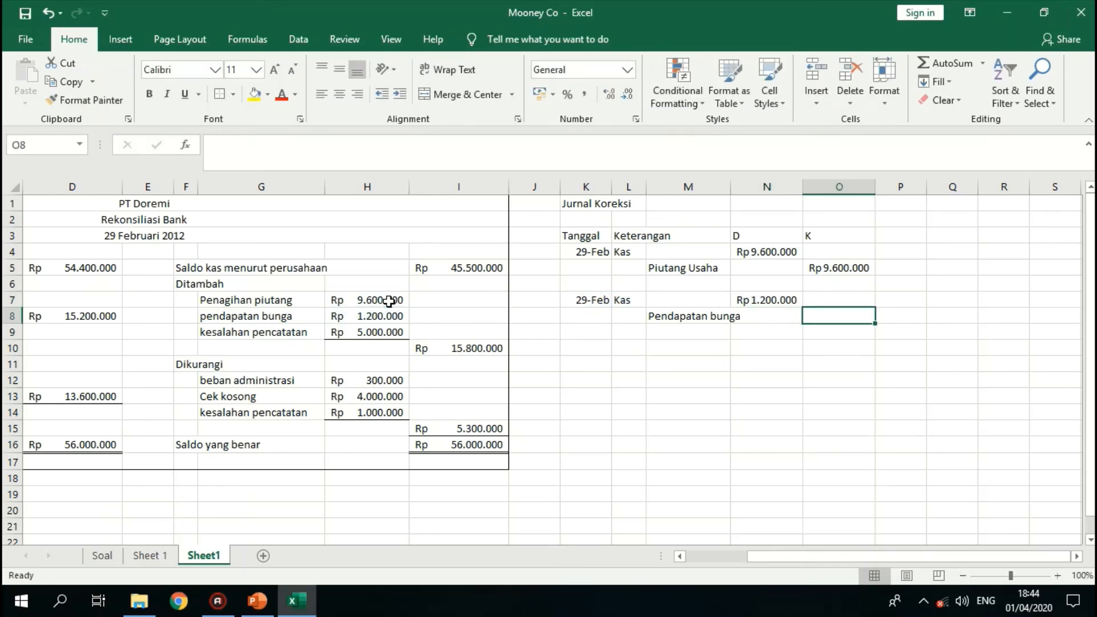
type("=")
key("Left")
key("Up")
key("Return")
- Start the third correction entry with the date 29 feb in K10, debit account Kas in L10 and credit account Piutang in M11
key("Left")
key("Left")
key("Left")
key("Left")
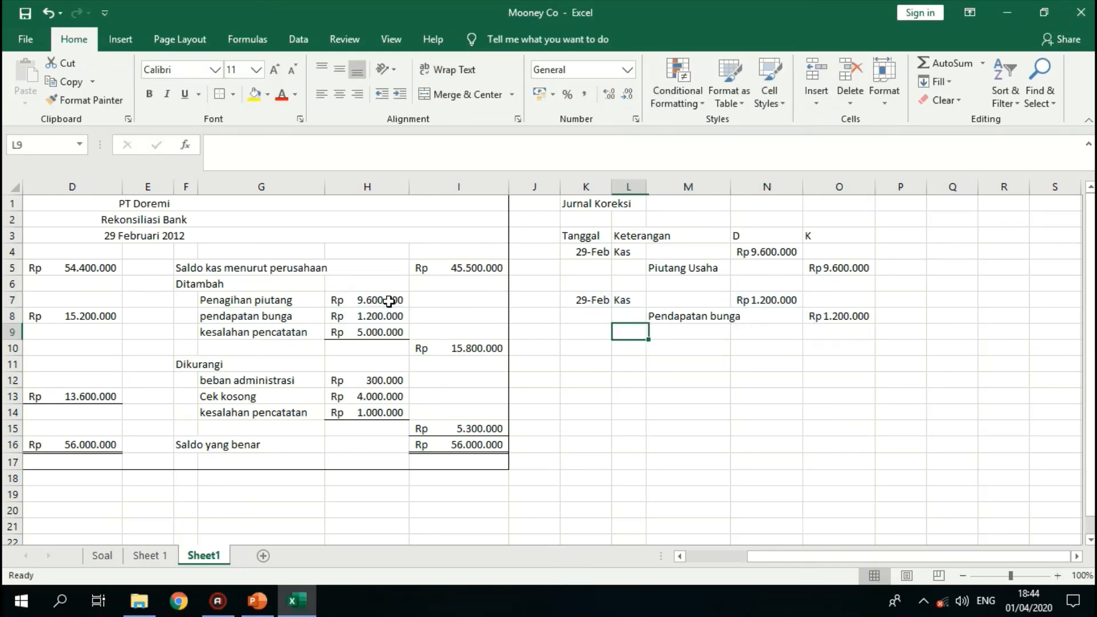
key("Down")
type("29 feb")
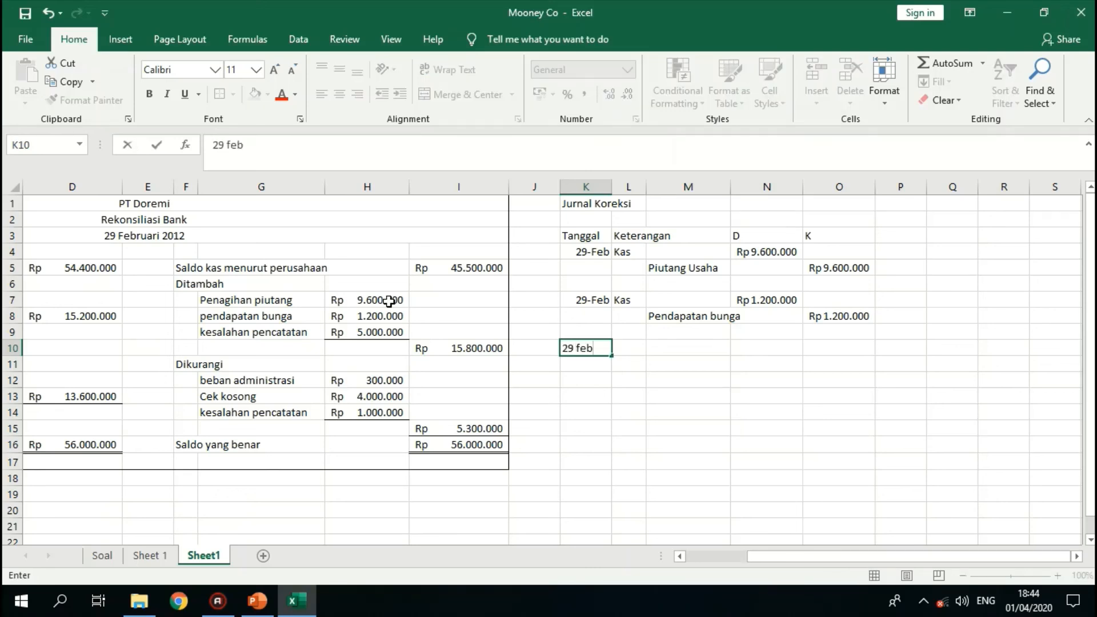
key("Return")
key("Right")
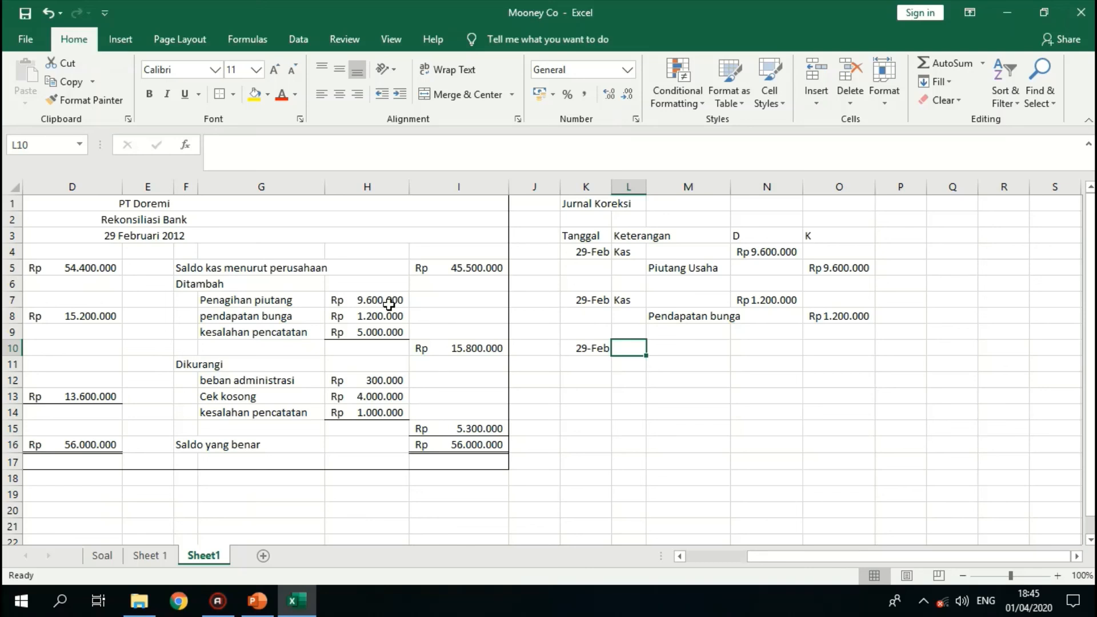
type("Kas")
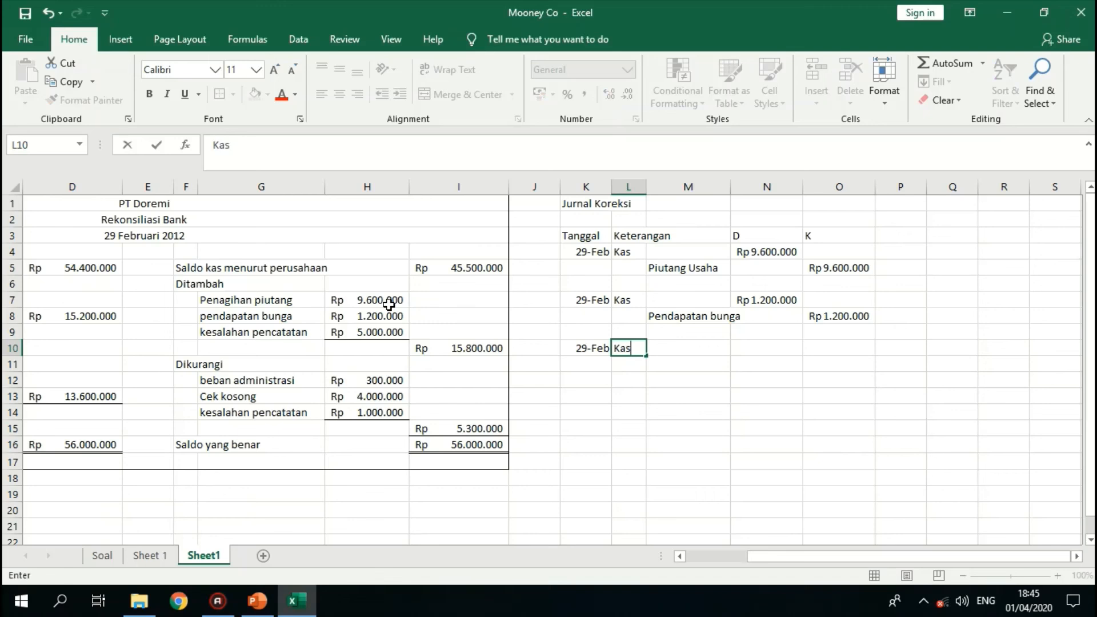
key("Return")
key("Right")
type("Piutang")
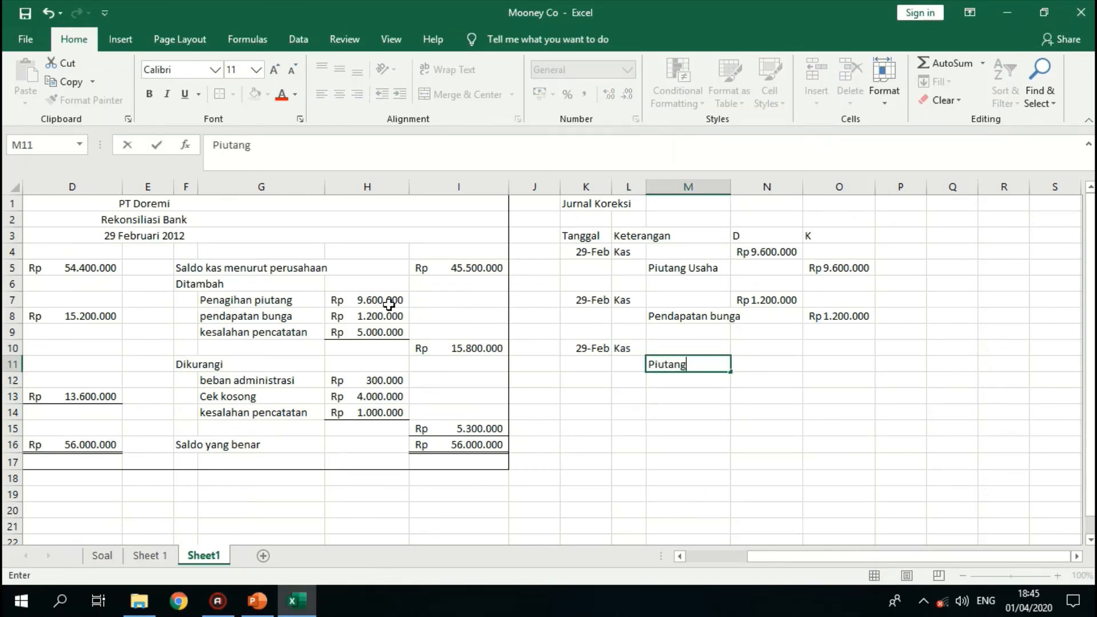
key("Right")
- Link the Kas debit in N10 to the added kesalahan pencatatan amount with =H9
key("Up")
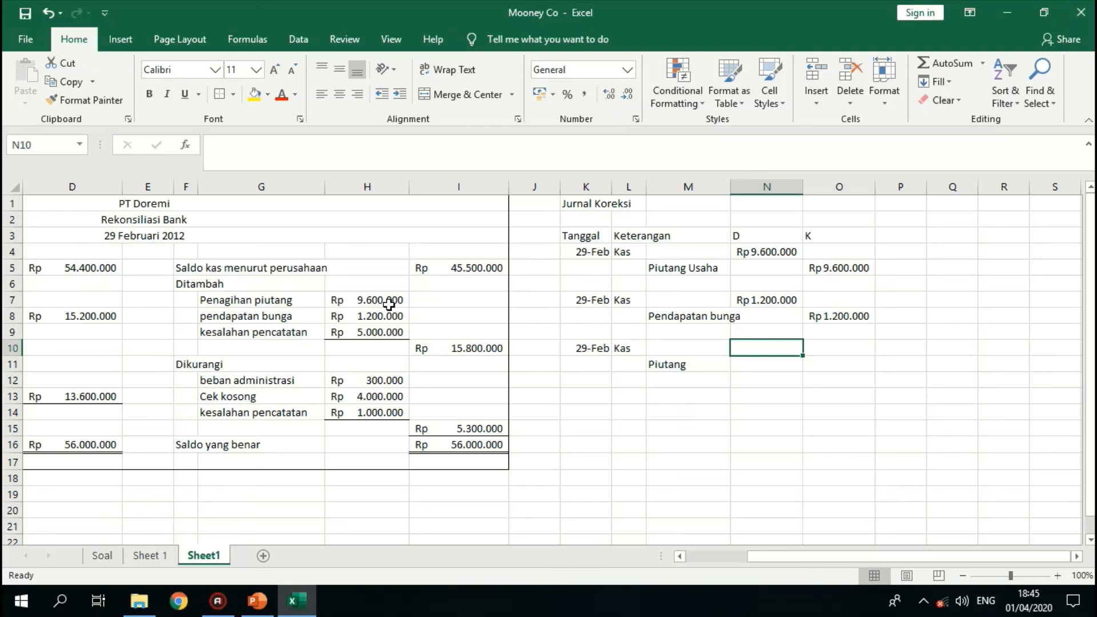
type("=")
key("Left")
key("Left")
key("Left")
key("Left")
key("Left")
key("Left")
key("Up")
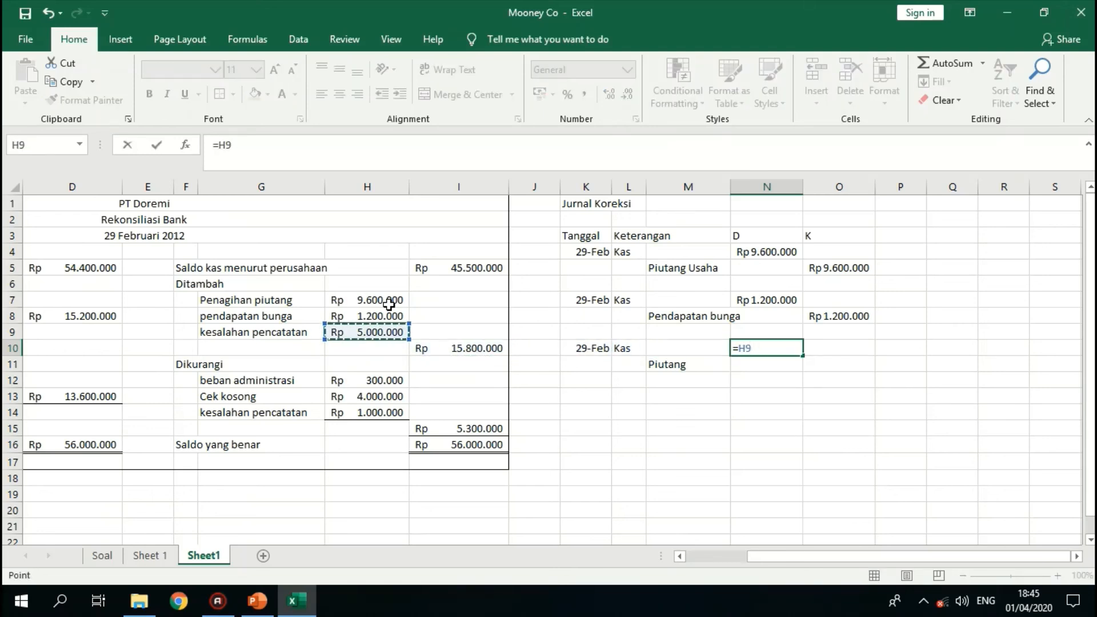
key("Return")
- Link the Piutang credit in O11 to the same kesalahan pencatatan amount by formula
key("Right")
type("=")
key("Left")
key("Left")
key("Left")
key("Left")
key("Left")
key("Left")
key("Left")
key("Up")
key("Up")
key("Return")
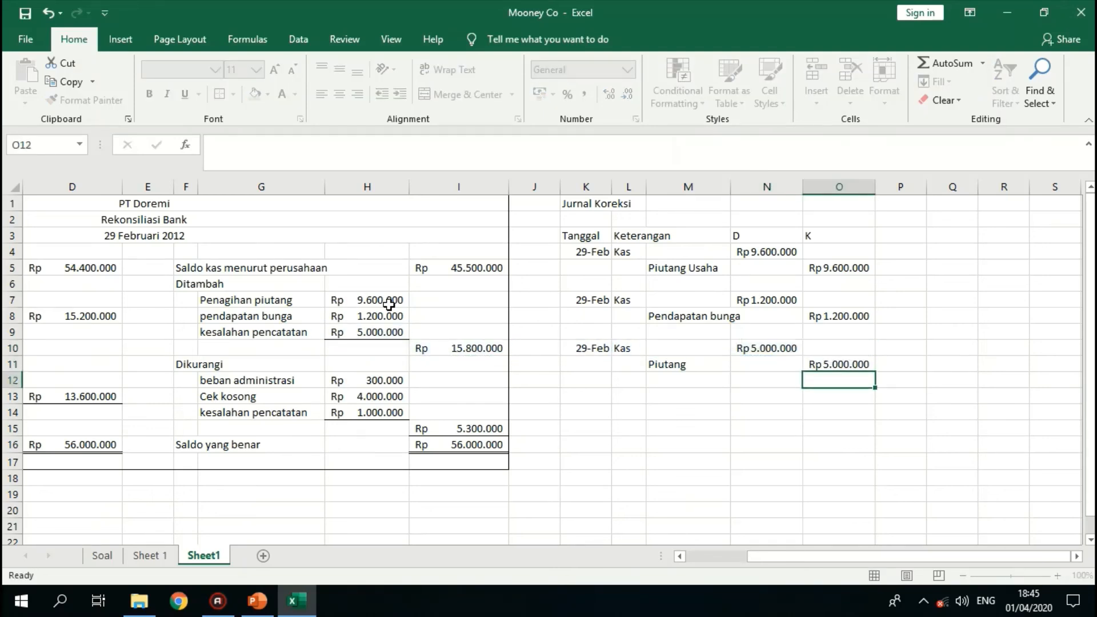
- Start the fourth correction entry with the date 29 feb in K13
key("Left")
key("Left")
key("Left")
key("Left")
key("Down")
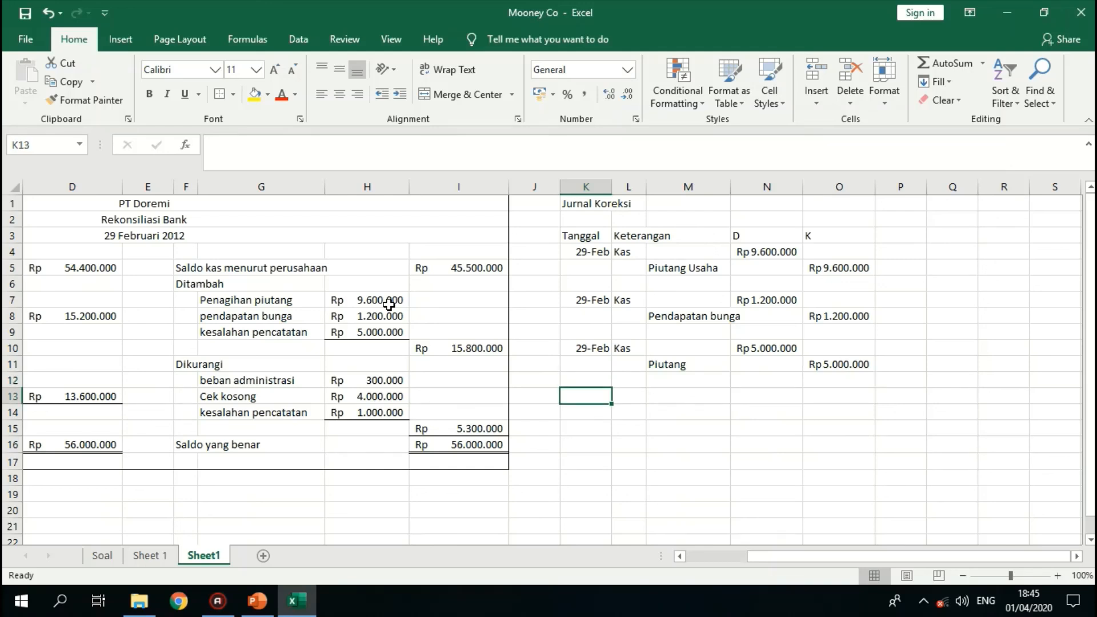
type("209")
key("BackSpace")
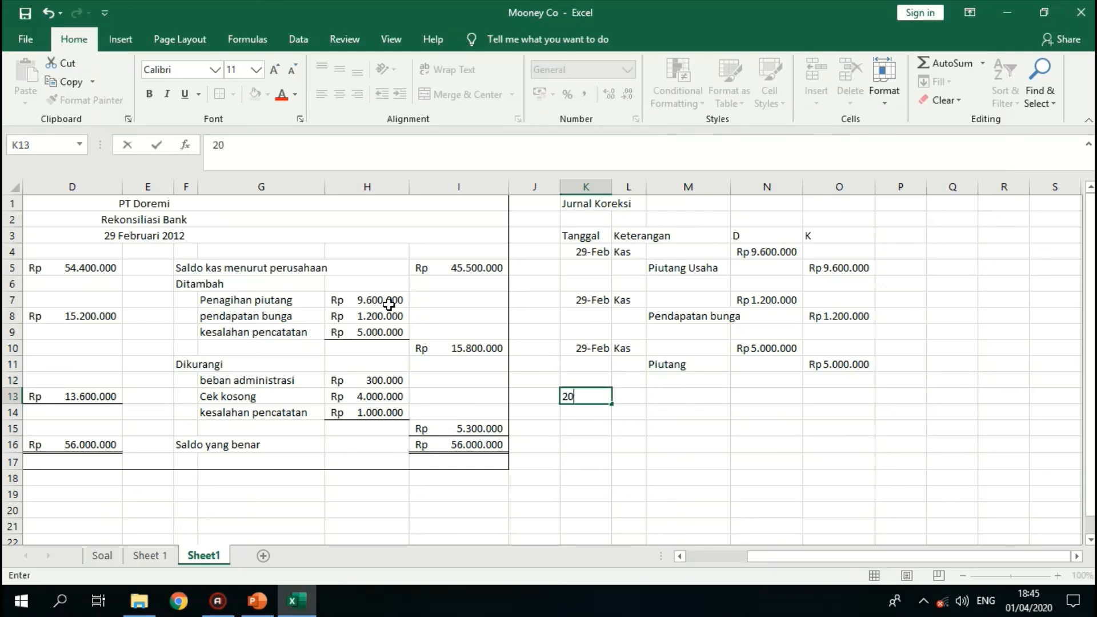
key("BackSpace")
type("9 feb")
key("Tab")
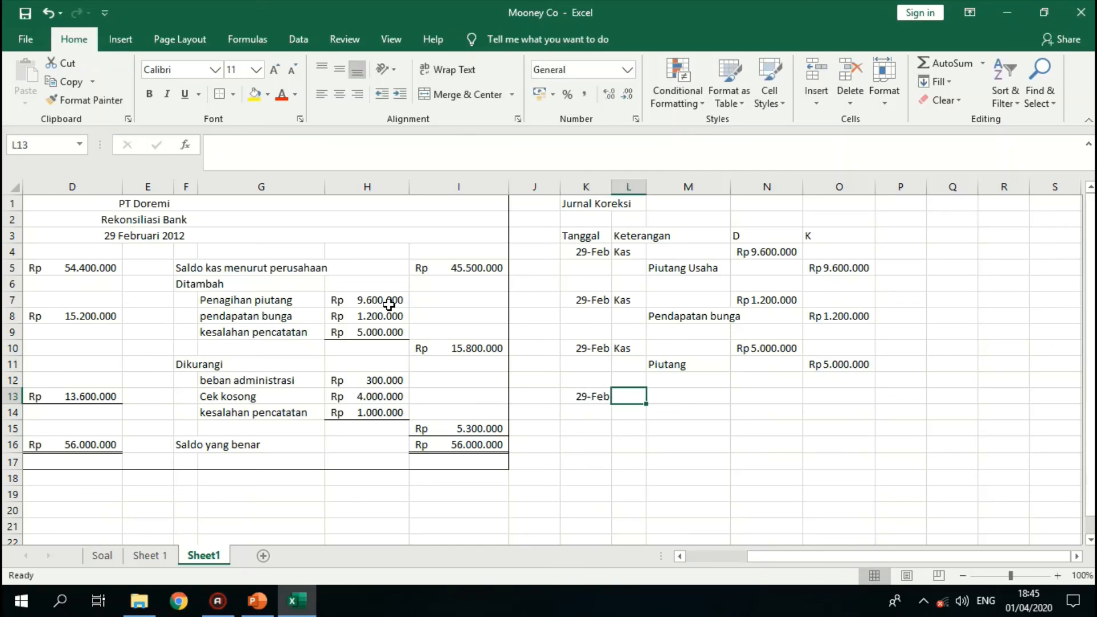
- Enter the debit account Beban administrasi in L13 and the credit account Kas in M14
type("Beban admin")
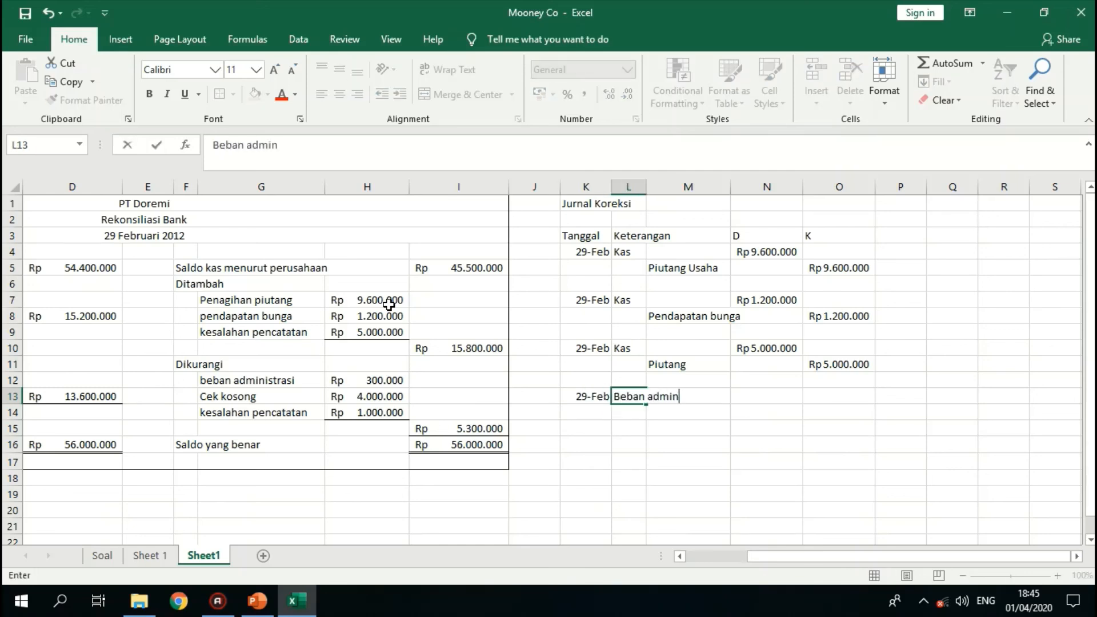
type("istrasi")
key("Down")
key("Right")
type("Kas")
key("Tab")
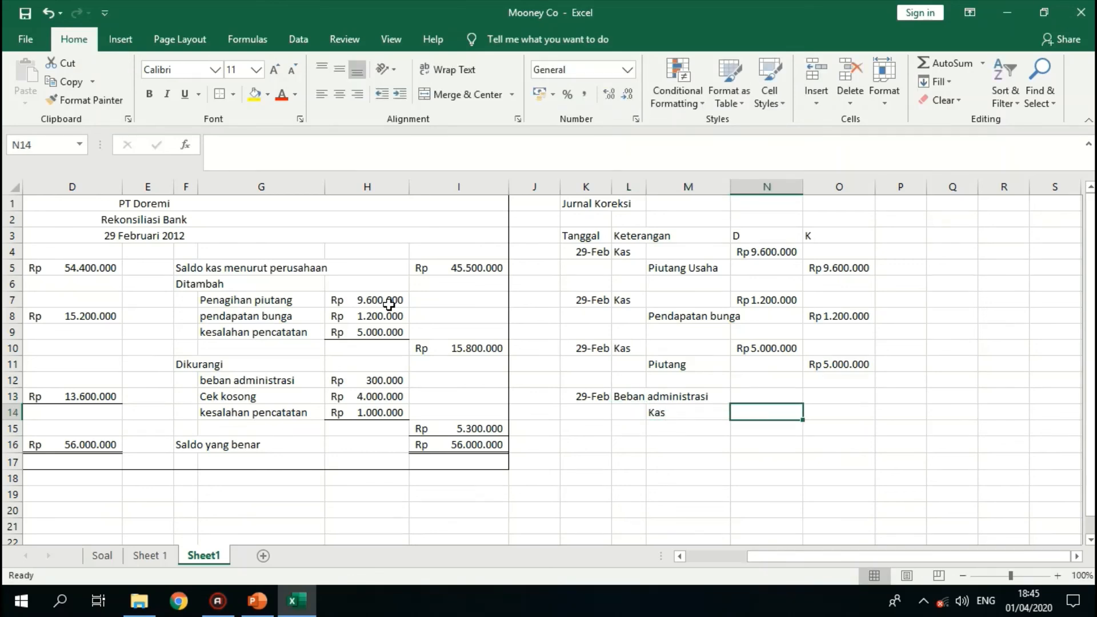
- Link the Beban administrasi debit in N13 to its reconciliation amount with =H12, and the Kas credit in O14 with =N13
key("Up")
type("=")
key("Left")
key("Left")
key("Left")
key("Left")
key("Left")
key("Left")
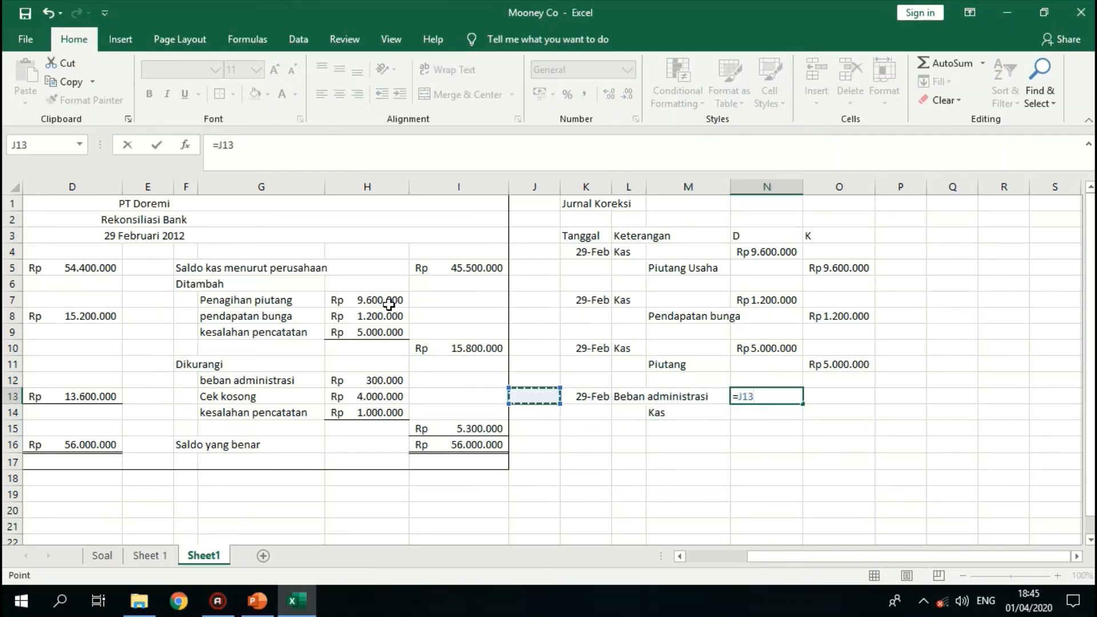
key("Up")
key("Return")
key("Tab")
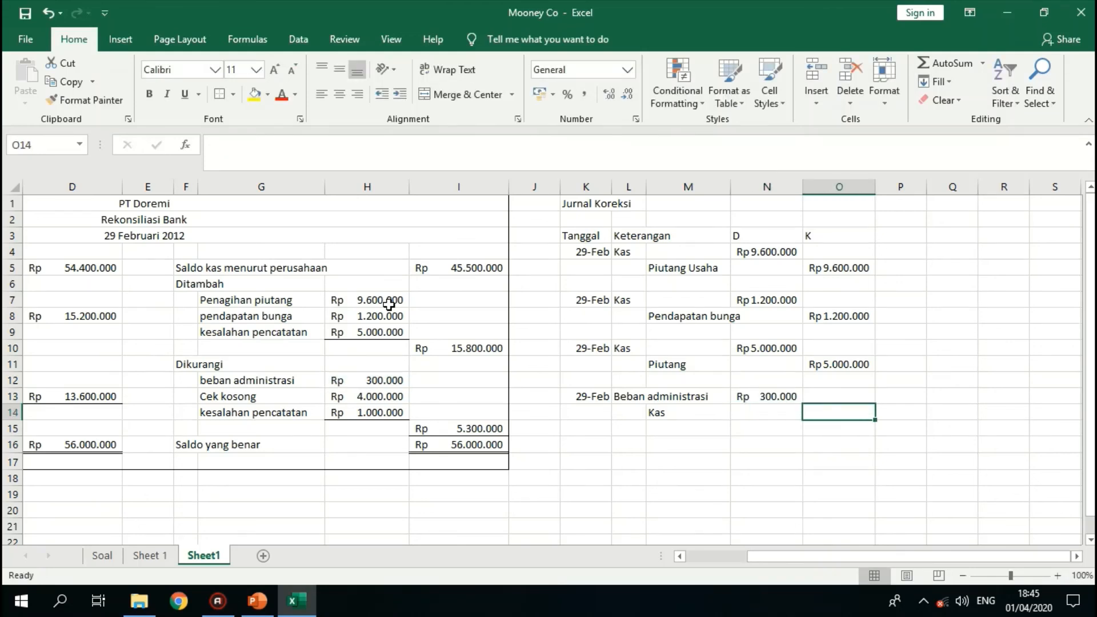
type("=")
key("Up")
key("Left")
key("Return")
- Start the fifth correction entry with the date 29 feb in K16
key("Left")
key("Left")
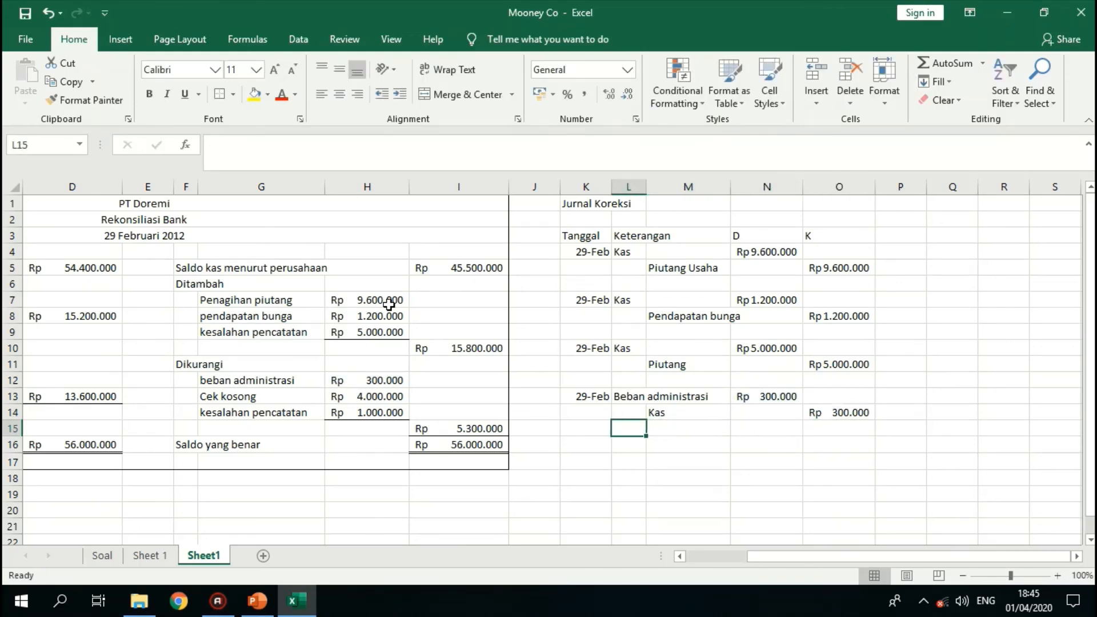
key("Left")
key("Down")
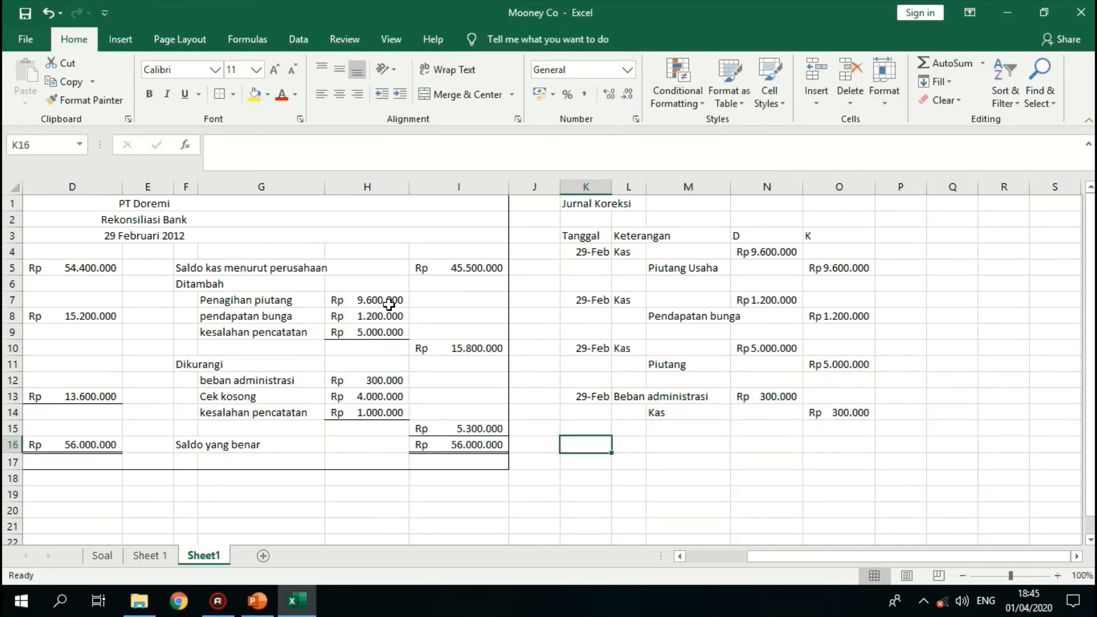
type("29 feb")
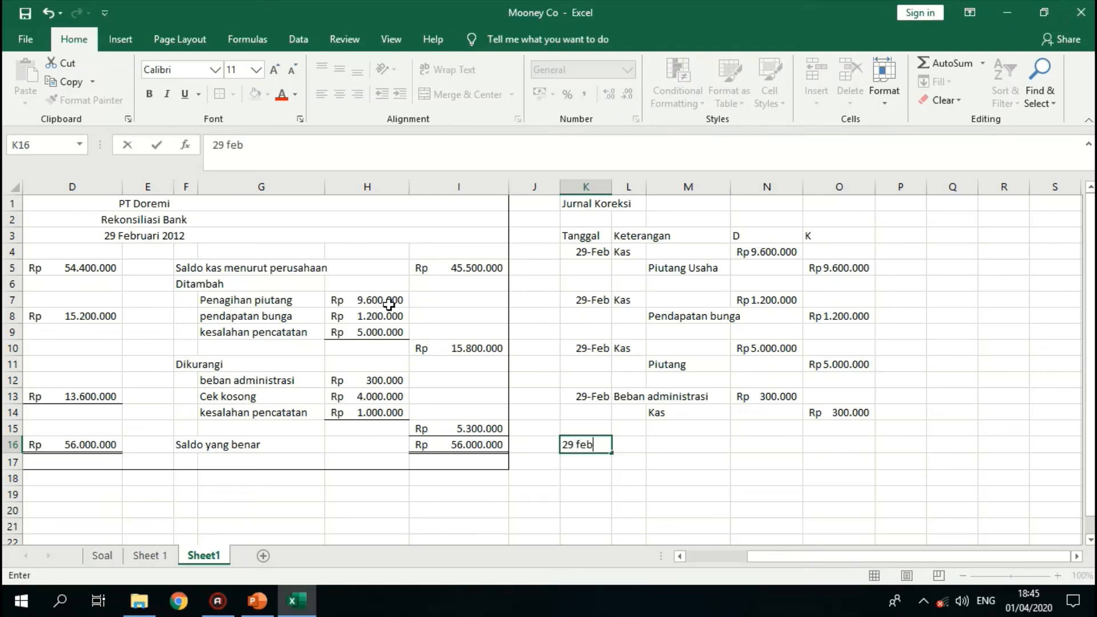
key("Tab")
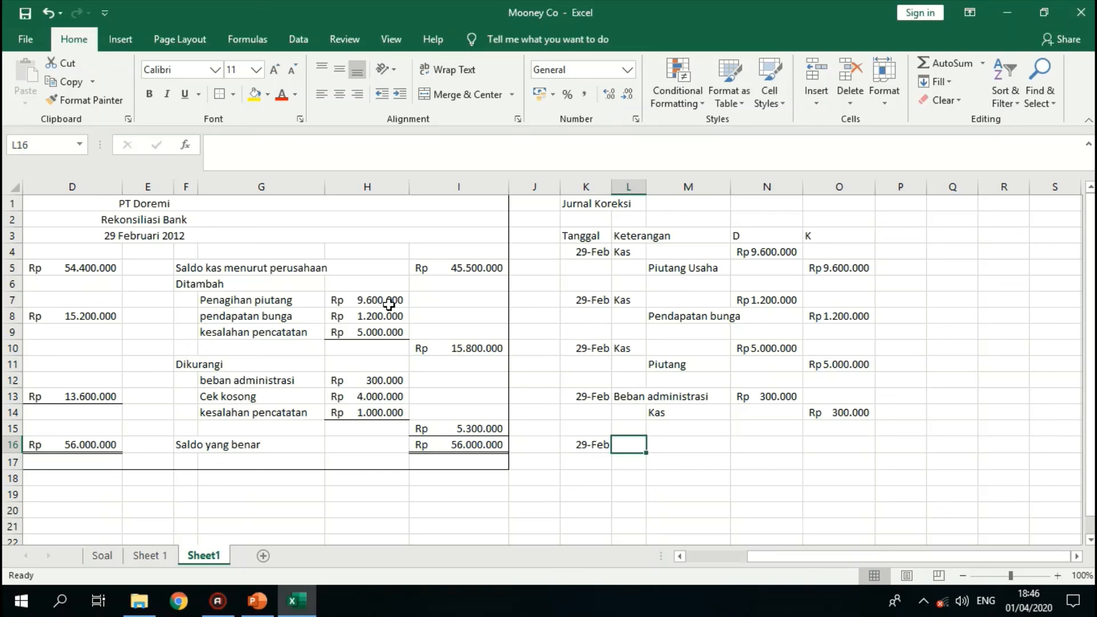
- Enter the debit account Piutang Usaha in L16 and the credit account Kas in M17
type("P")
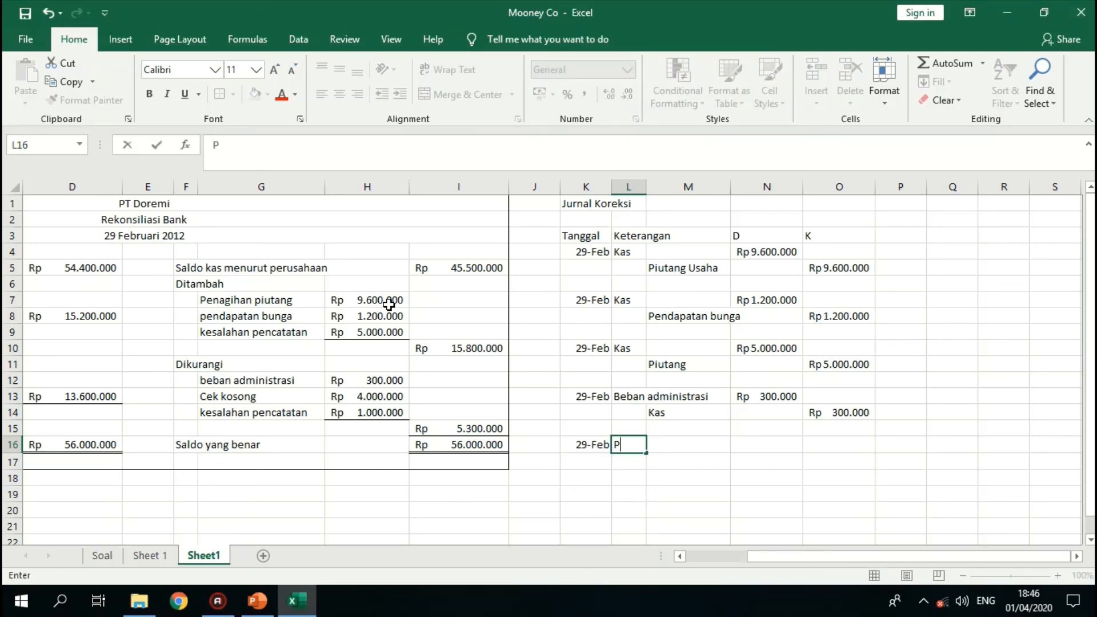
type("iutang Usaha")
key("Return")
key("Right")
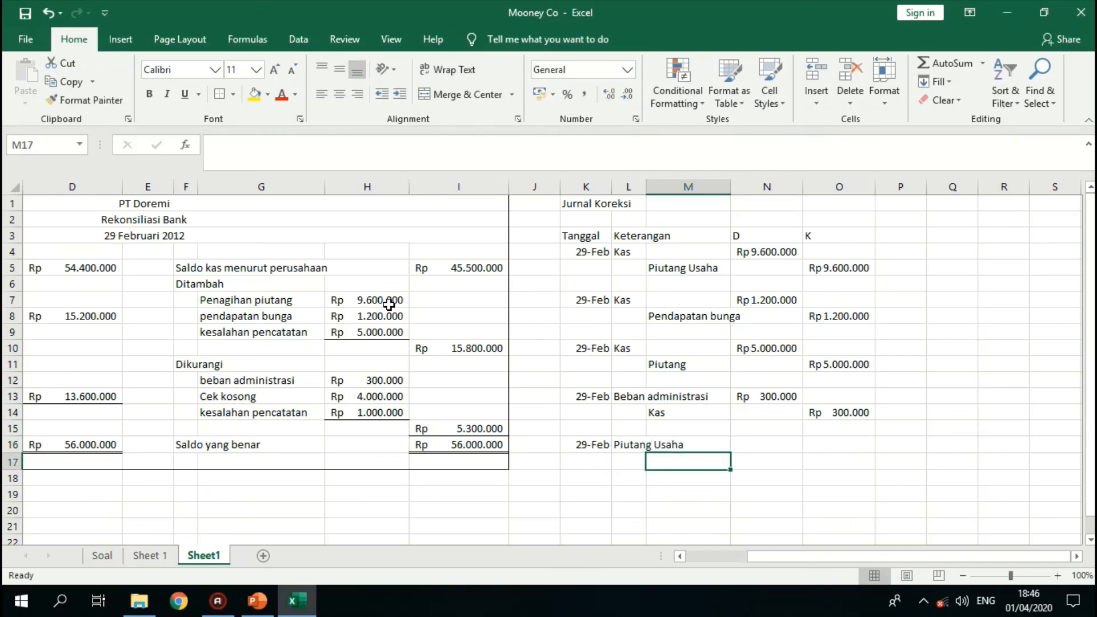
type("Kas")
key("Tab")
- Link the Piutang Usaha debit in N16 to the Cek kosong amount with =H13
key("Up")
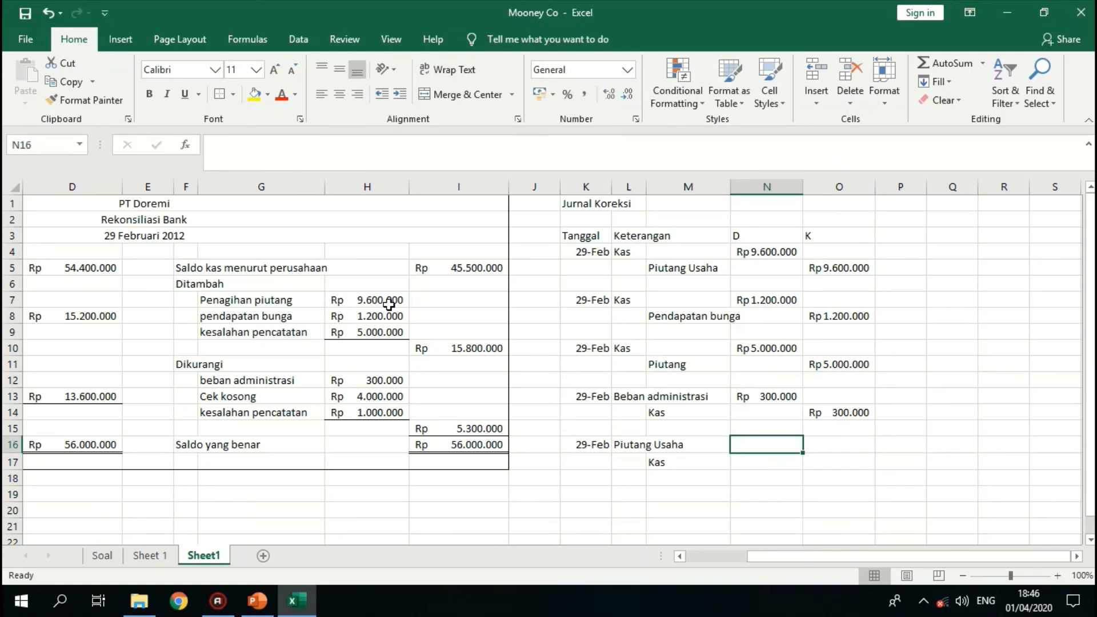
type("=")
key("Left")
key("Left")
key("Left")
key("Left")
key("Left")
key("Left")
key("Up")
key("Up")
key("Up")
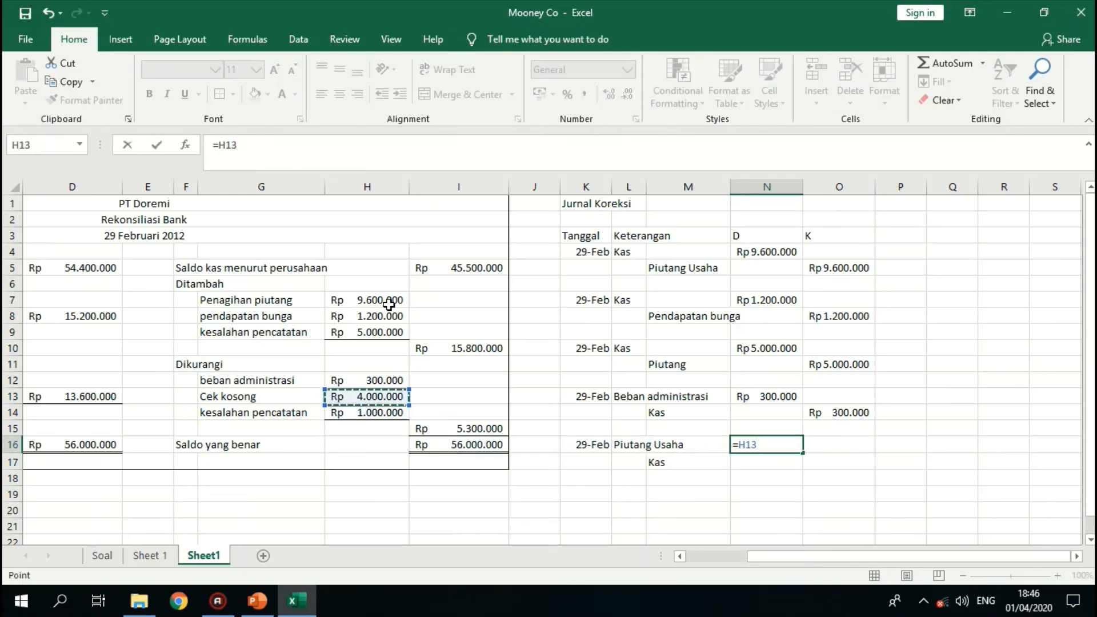
key("Return")
- Link the Kas credit in O17 to the Piutang Usaha debit with =N16
key("Right")
type("=")
key("Left")
key("Up")
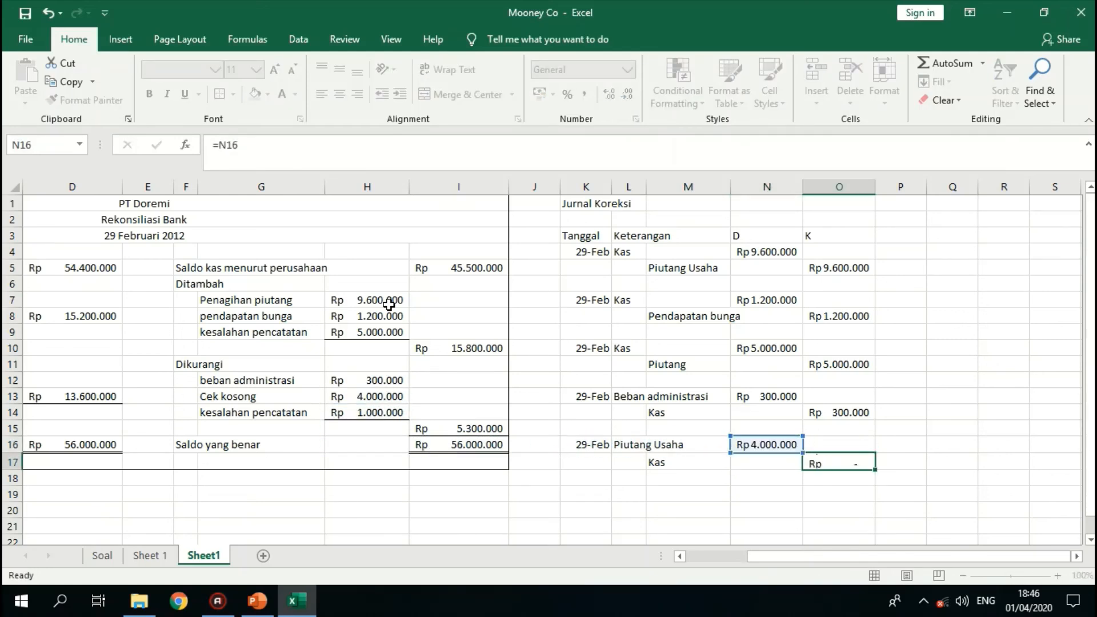
key("Return")
- Start the sixth correction entry with the date 29 feb in K19 and the debit account Beban Perbaikan Kendaraan in L19
key("Left")
key("Left")
key("Left")
key("Left")
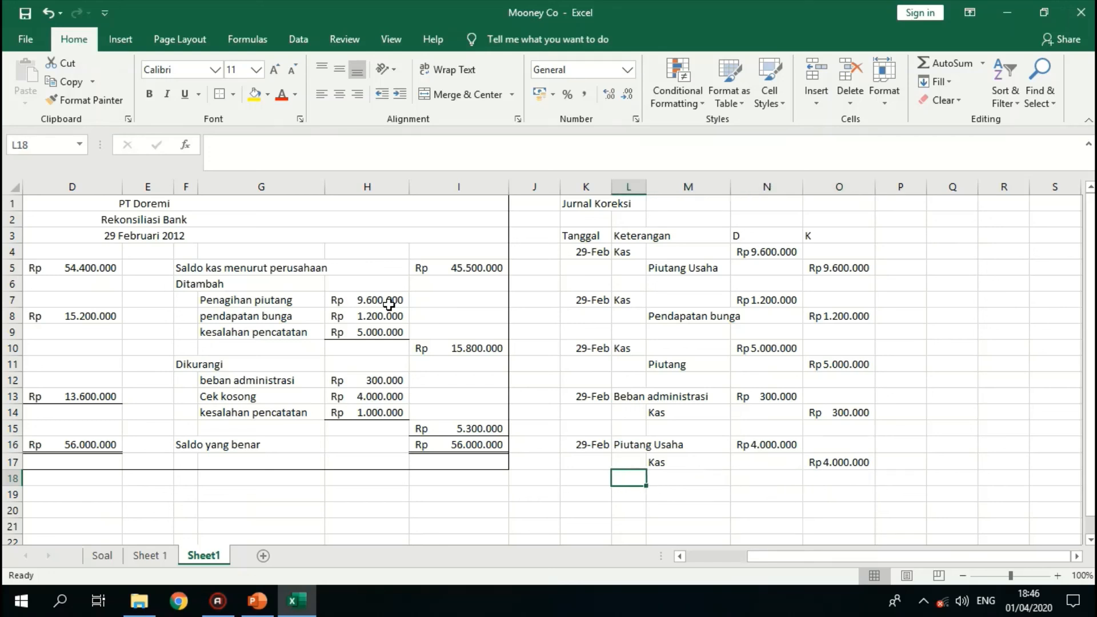
key("Down")
type("29")
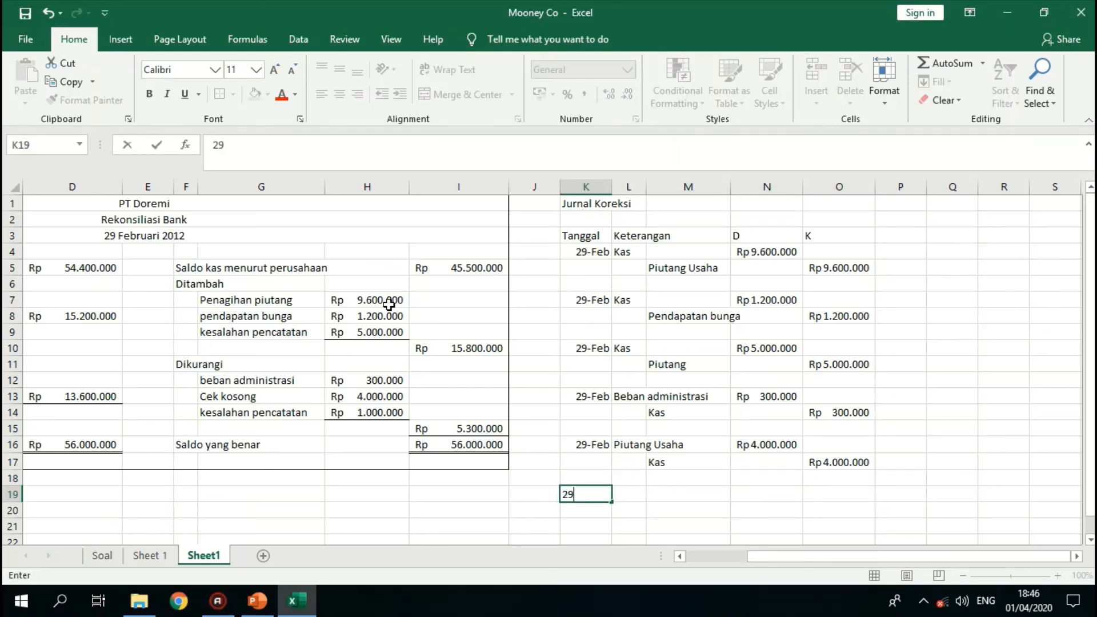
type(" feb")
key("Tab")
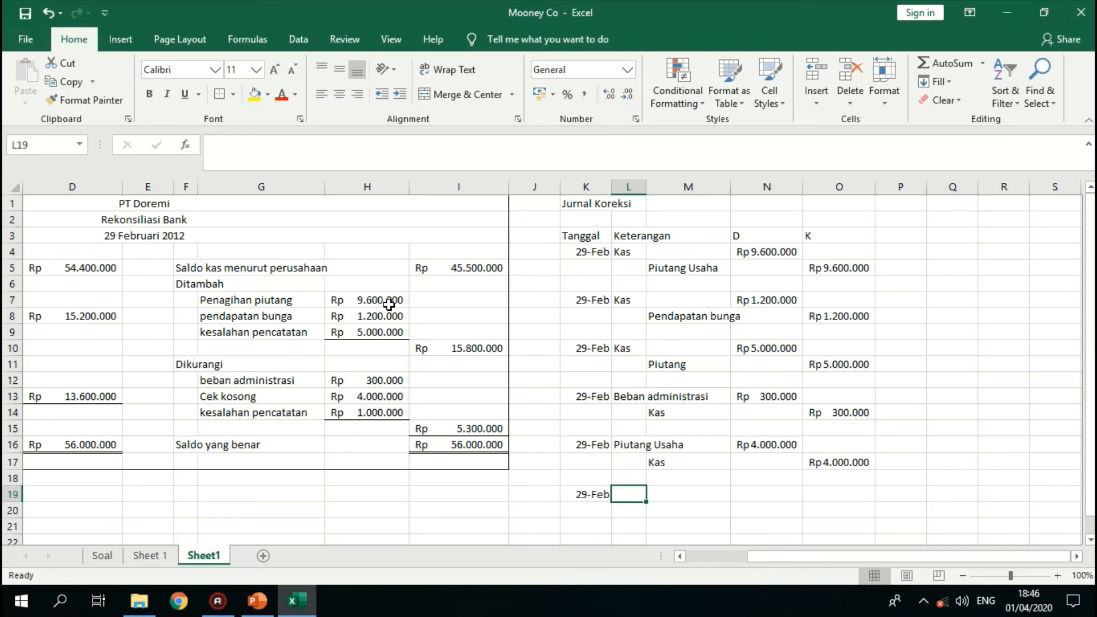
type("Beban Per")
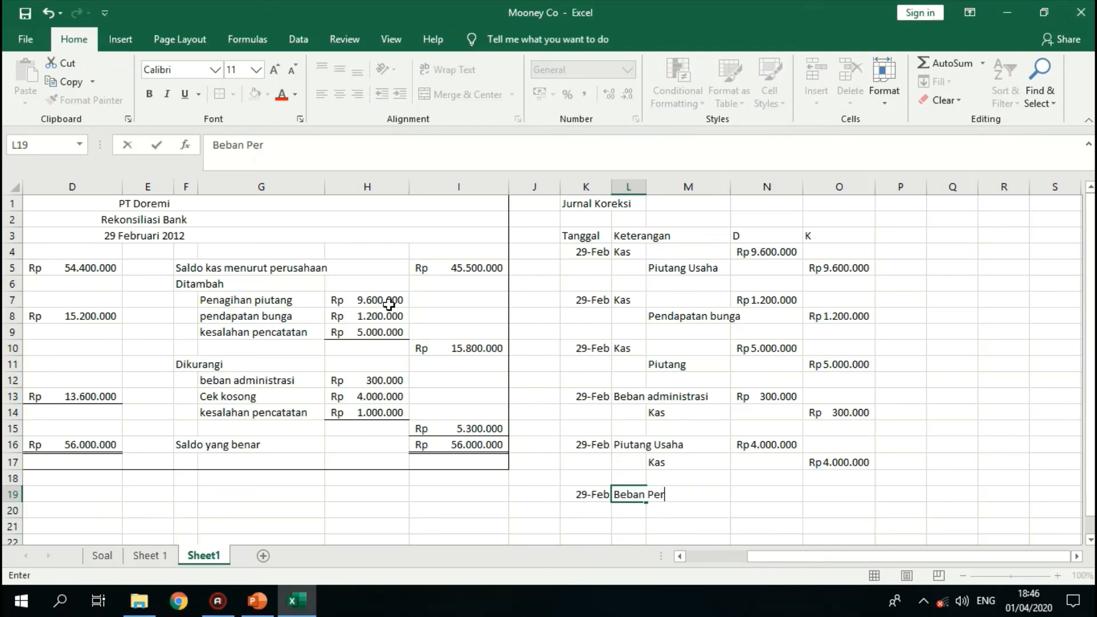
type("baikan Ken")
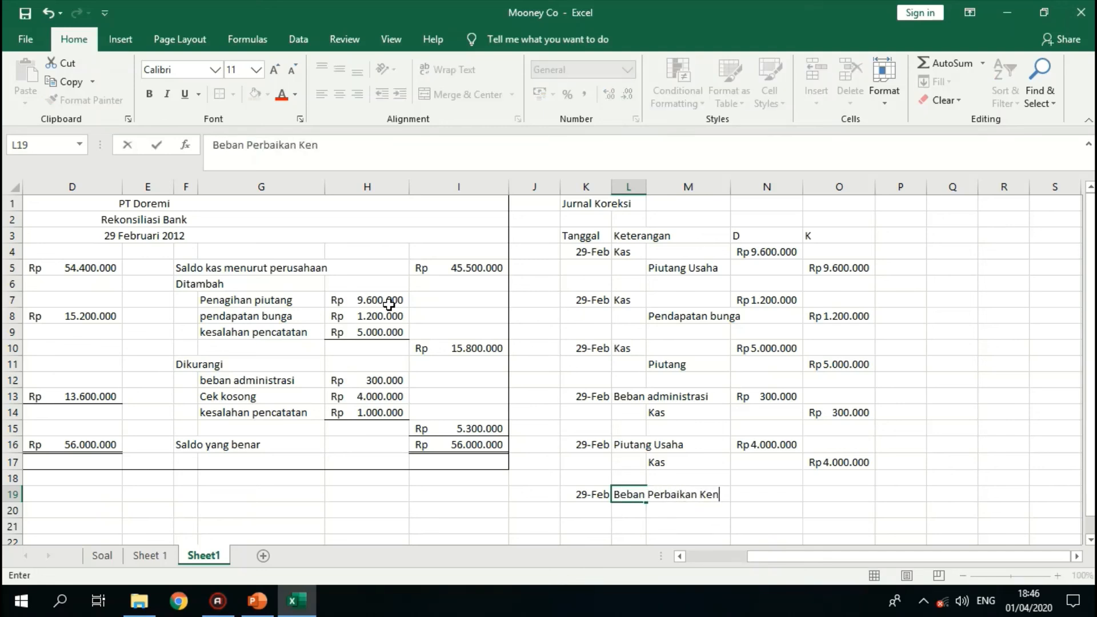
type("daraan")
key("Return")
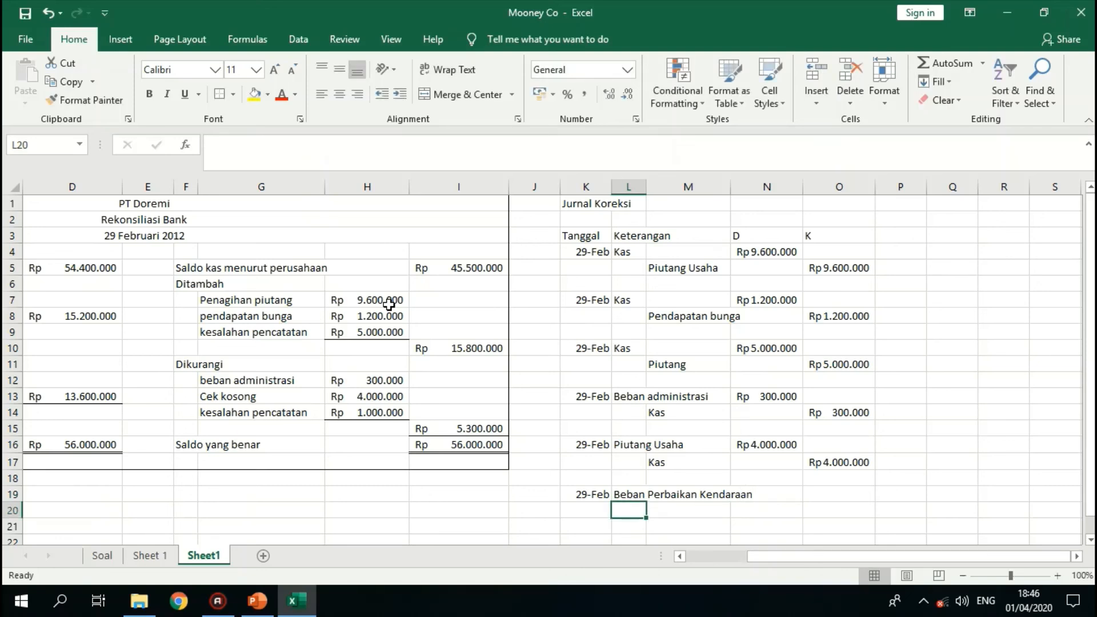
key("Right")
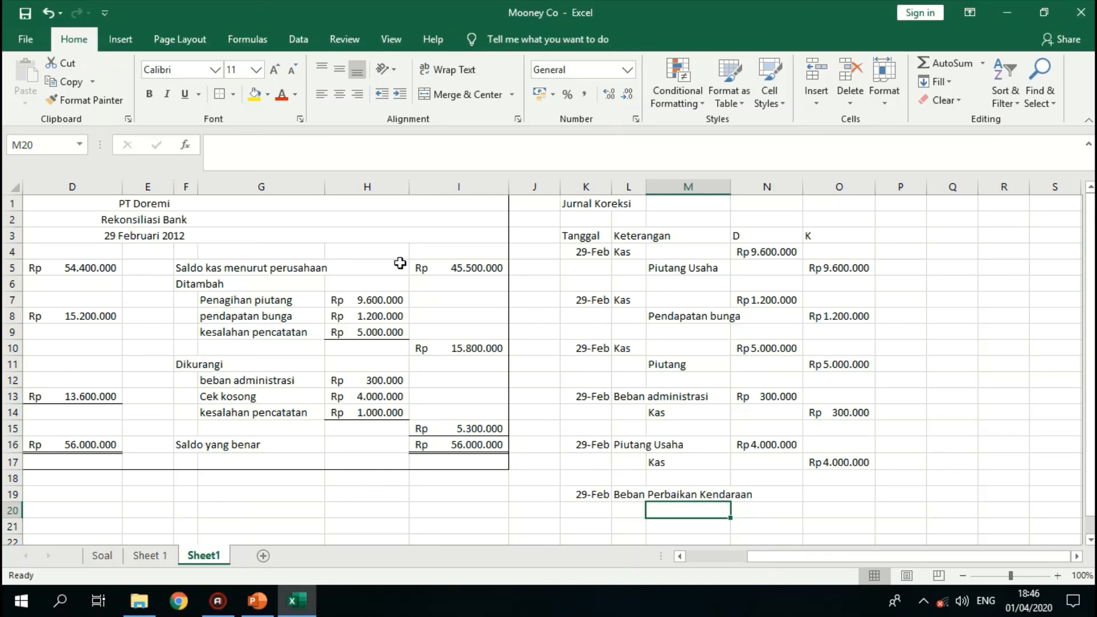
- Widen column M to fit the Beban Perbaikan Kendaraan text and enter the credit account Kas in M20
left_click(722, 186)
left_click_drag(731, 192, 761, 192)
left_click(700, 512)
type("Kas")
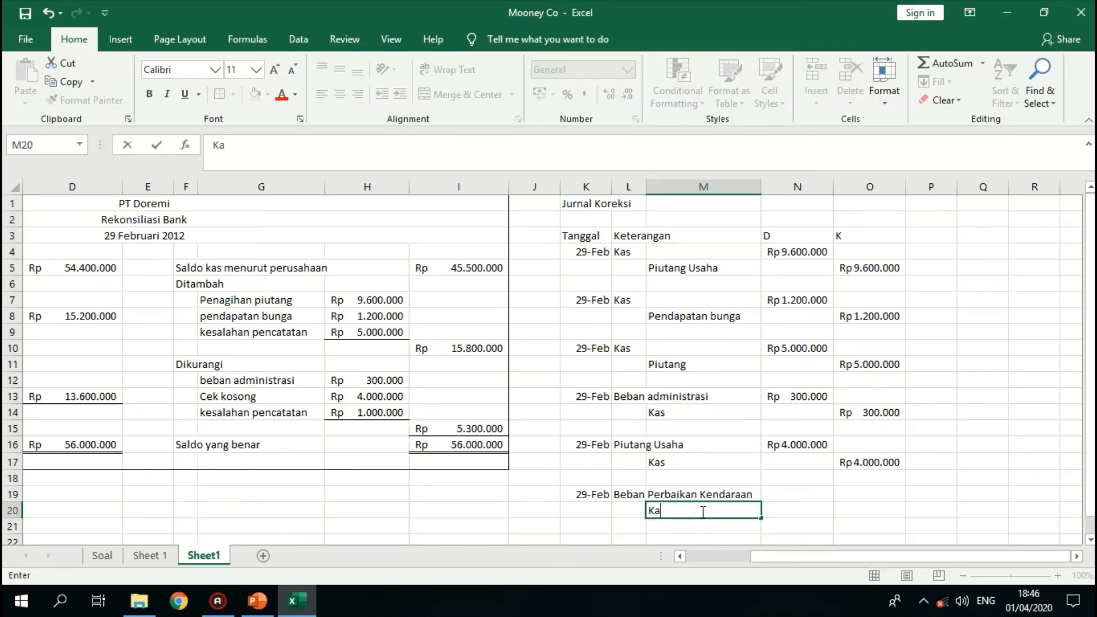
key("Tab")
- Link the Beban Perbaikan Kendaraan debit in N19 to the deducted kesalahan pencatatan amount with =H14
key("Up")
type("=")
key("Up")
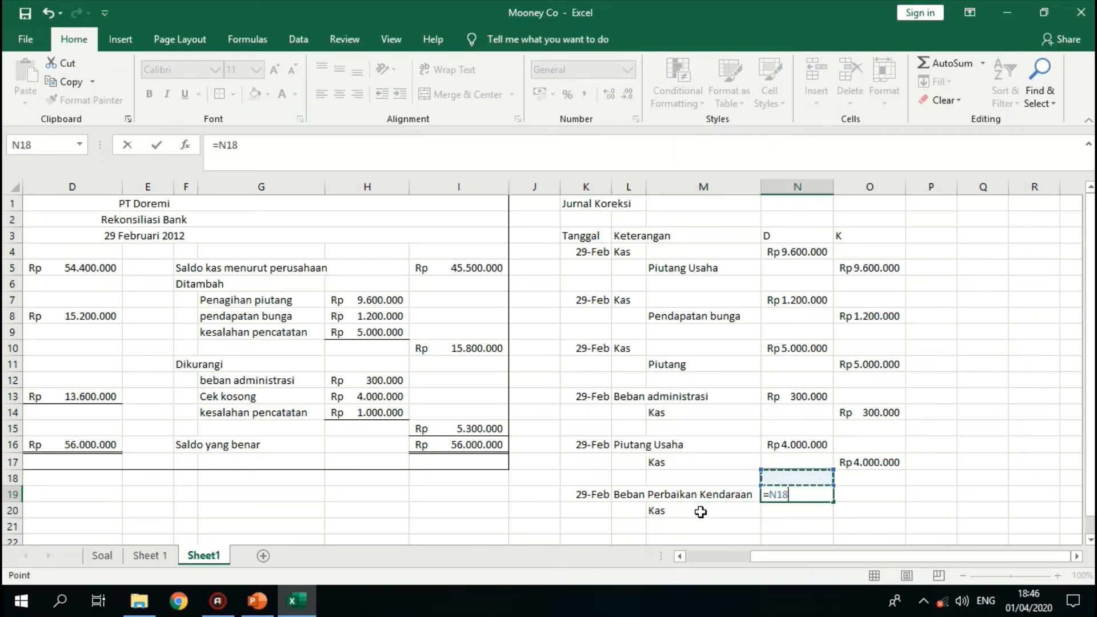
key("Left")
key("Left")
key("Left")
key("Left")
key("Left")
key("Left")
key("Up")
key("Up")
- Link the Kas credit in O20 to the Beban Perbaikan Kendaraan debit with =N19
key("Up")
key("Up")
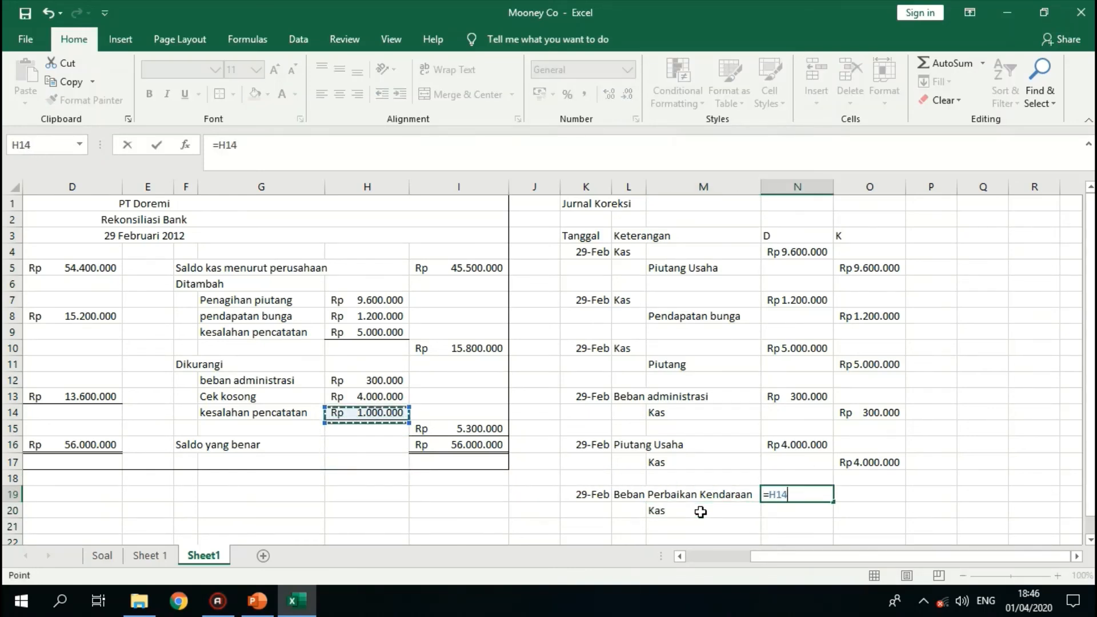
key("Return")
key("Right")
type("=")
key("Up")
key("Left")
key("Return")
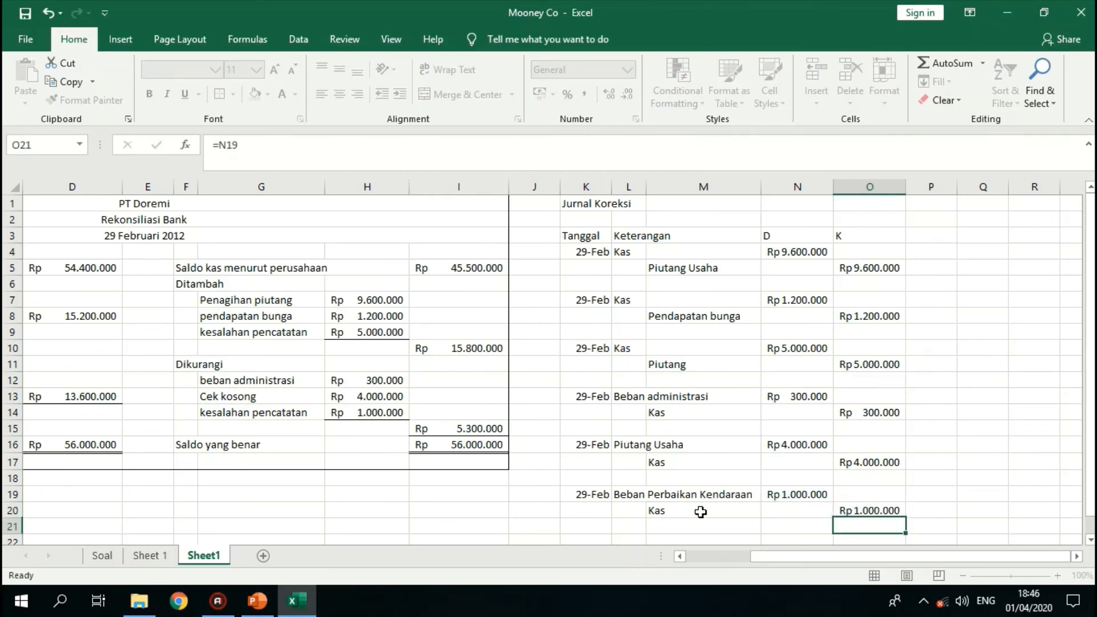
- Center the D and K column headings in N3:O3 of the Jurnal Koreksi
left_click_drag(789, 238, 837, 242)
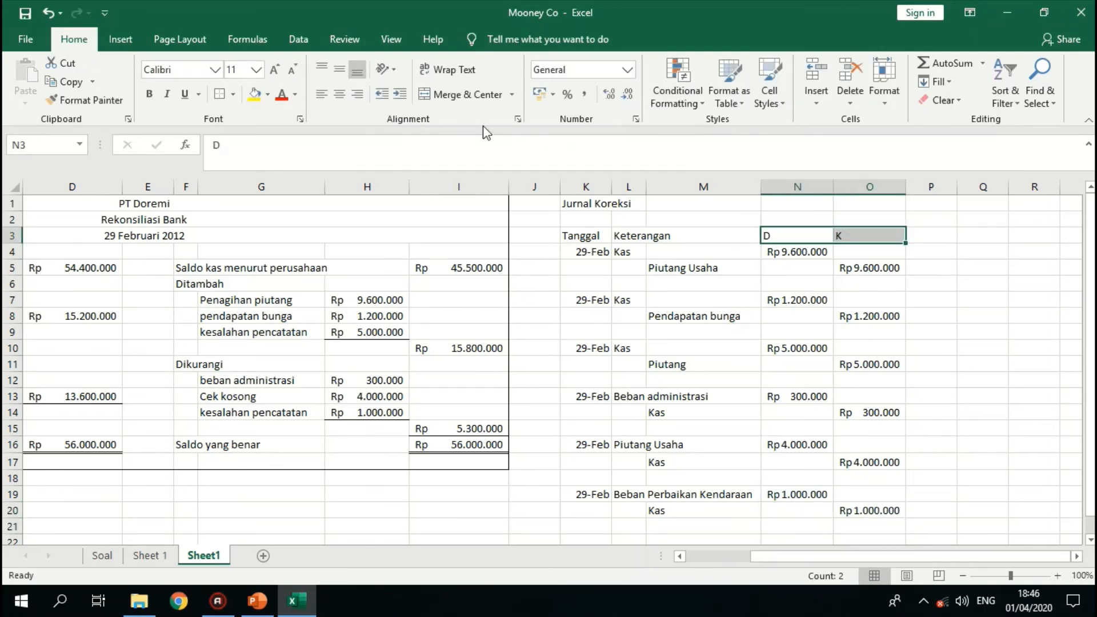
left_click(339, 94)
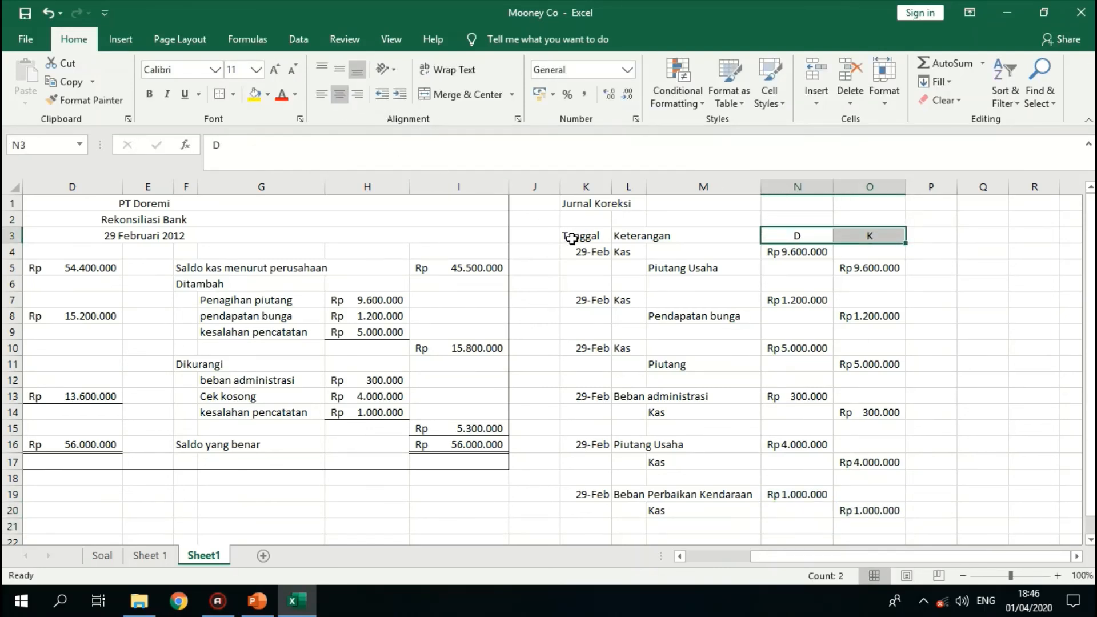
key("ctrl+q")
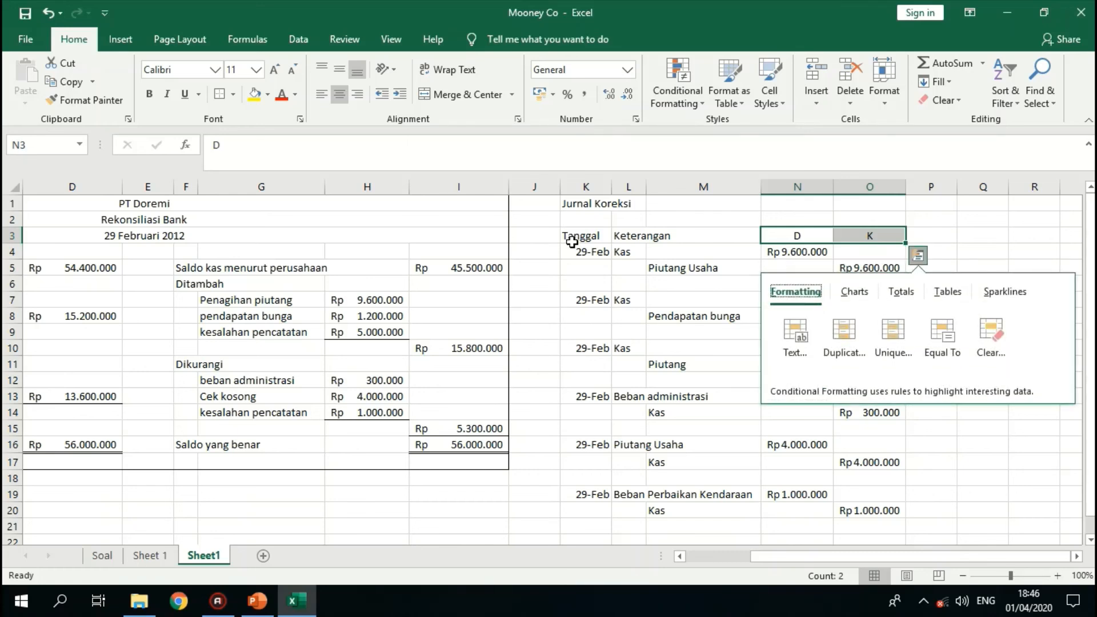
left_click(702, 223)
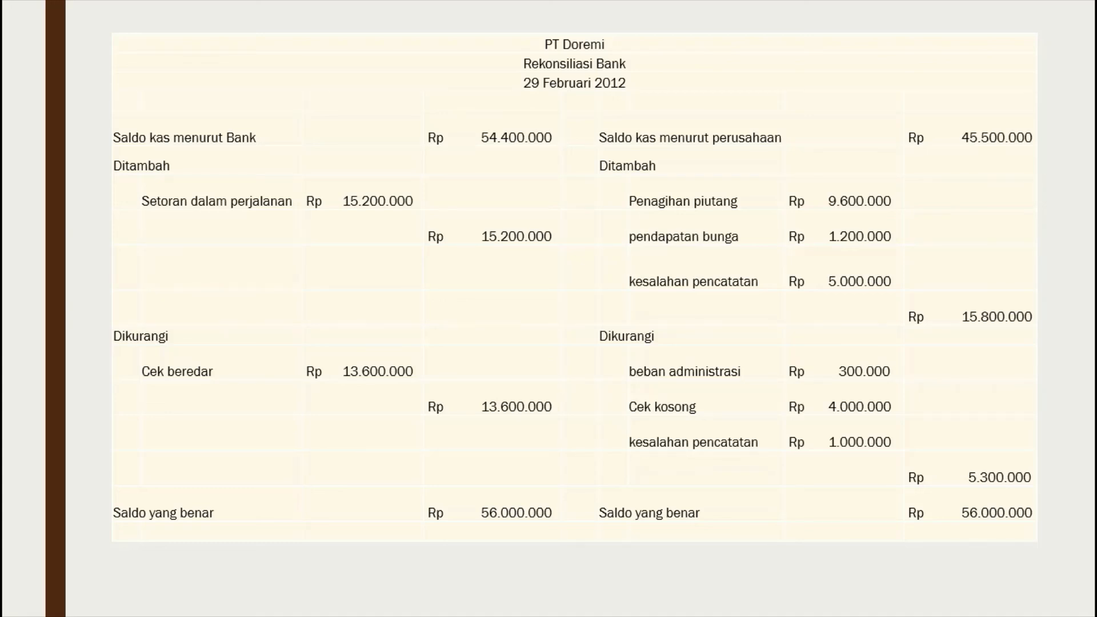
key("Right")
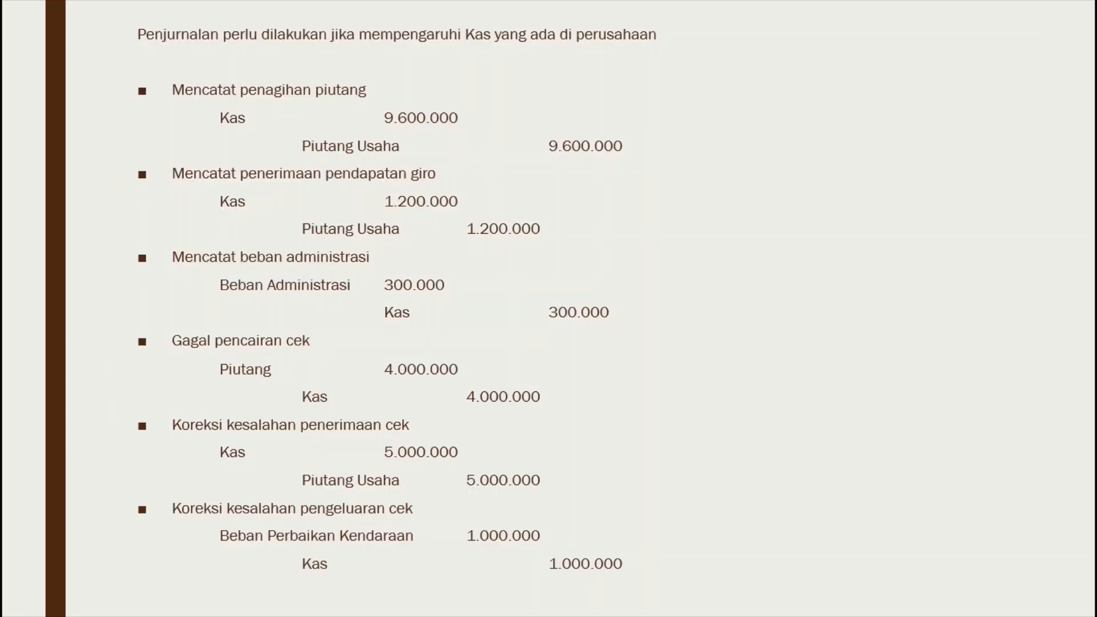